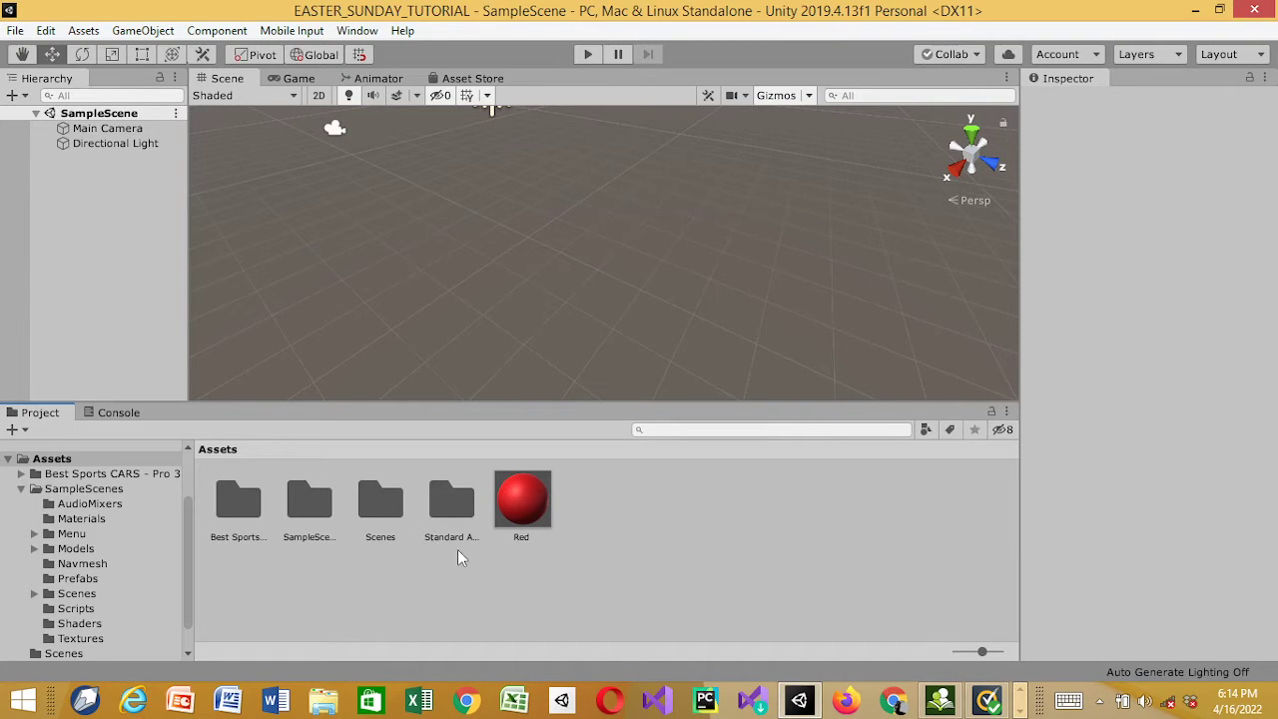
- Open the Car scene from SampleScenes > Scenes in the Project window
{"action": "double_click", "coordinate": [318, 514]}
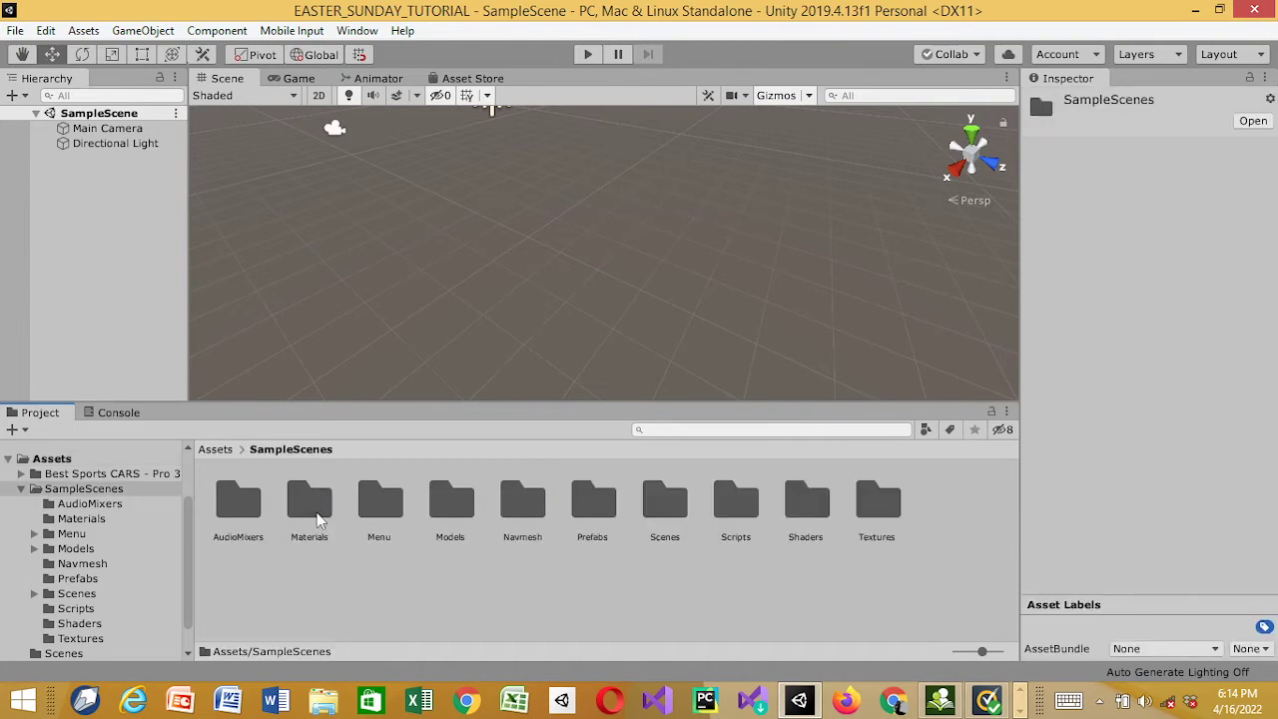
{"action": "double_click", "coordinate": [665, 502]}
{"action": "double_click", "coordinate": [679, 517]}
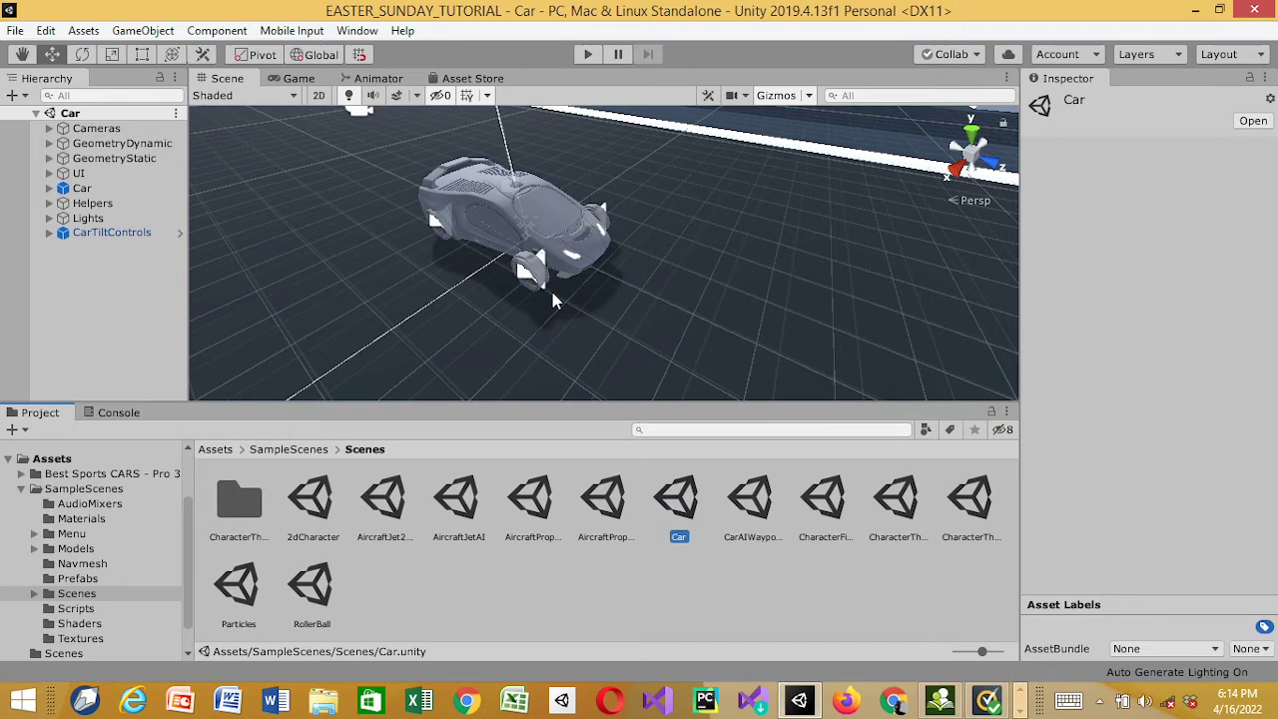
{"action": "scroll", "coordinate": [555, 301], "scroll_direction": "down", "scroll_amount": 5}
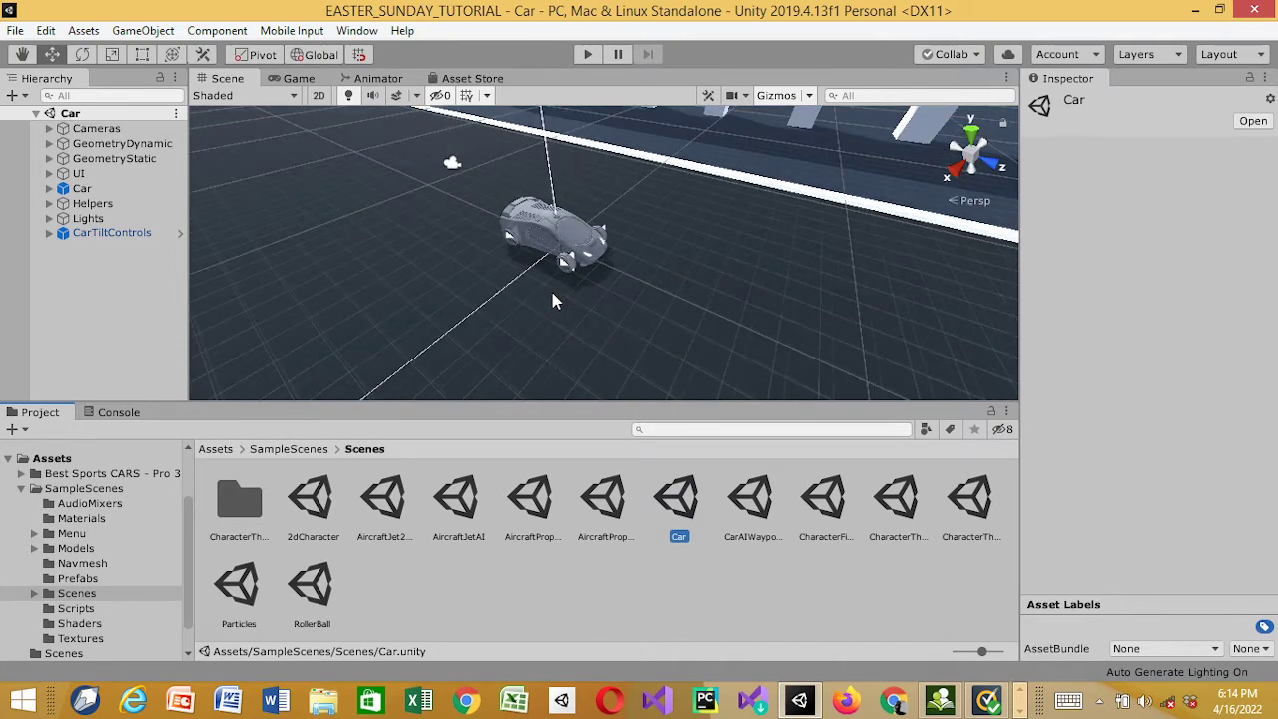
- Unpack the Car object from its prefab
{"action": "left_click", "coordinate": [88, 190]}
{"action": "right_click", "coordinate": [89, 189]}
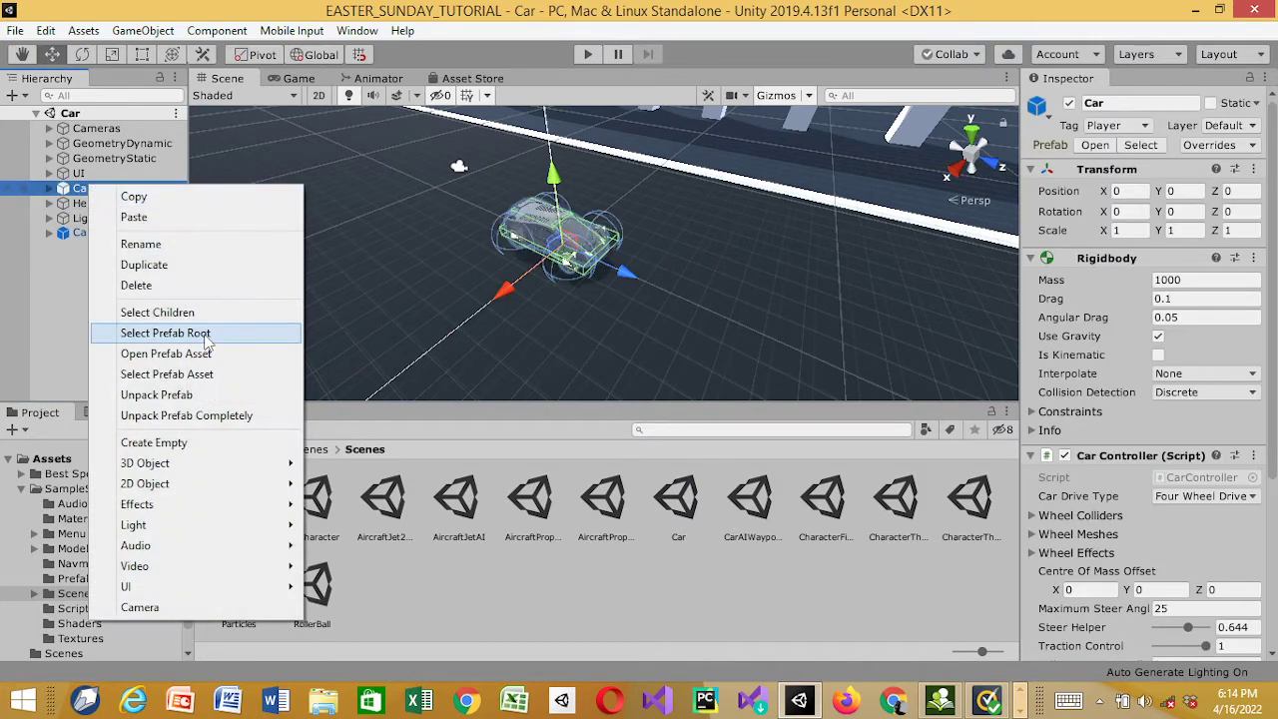
{"action": "left_click", "coordinate": [182, 417]}
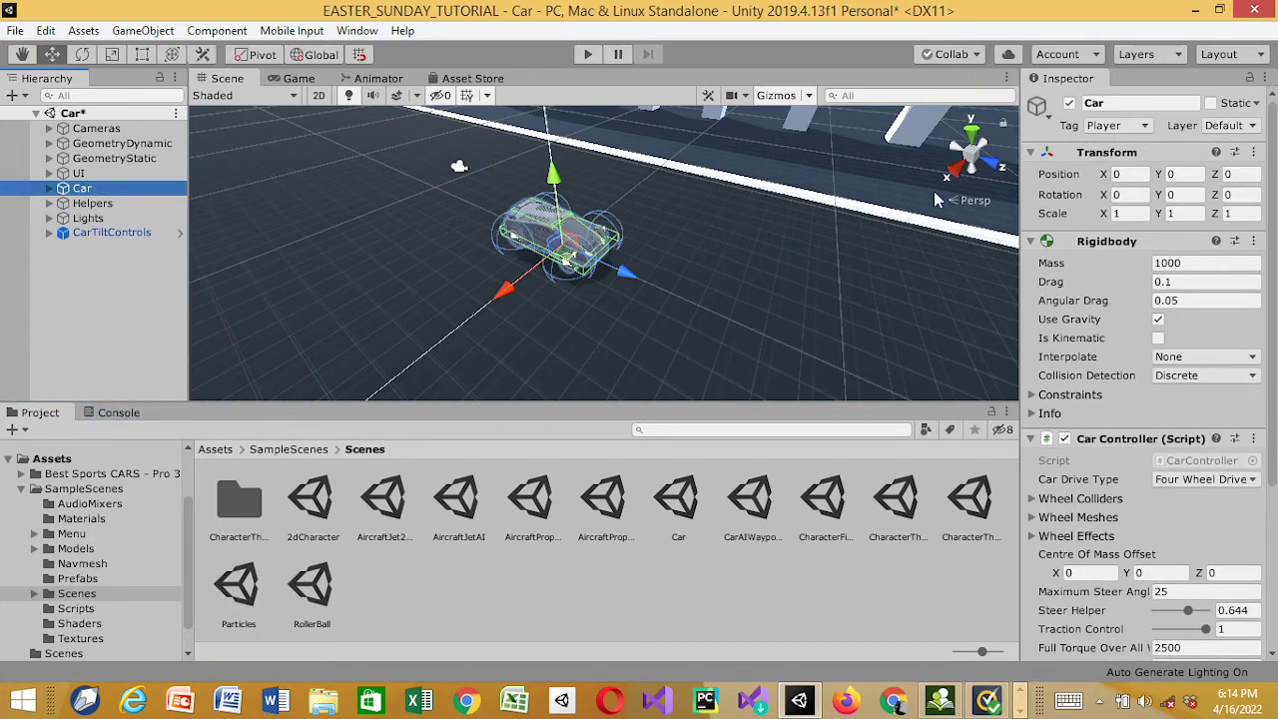
- Remove the Car User Control component from Car, since Car Controller can't be removed yet
{"action": "left_click", "coordinate": [1254, 438]}
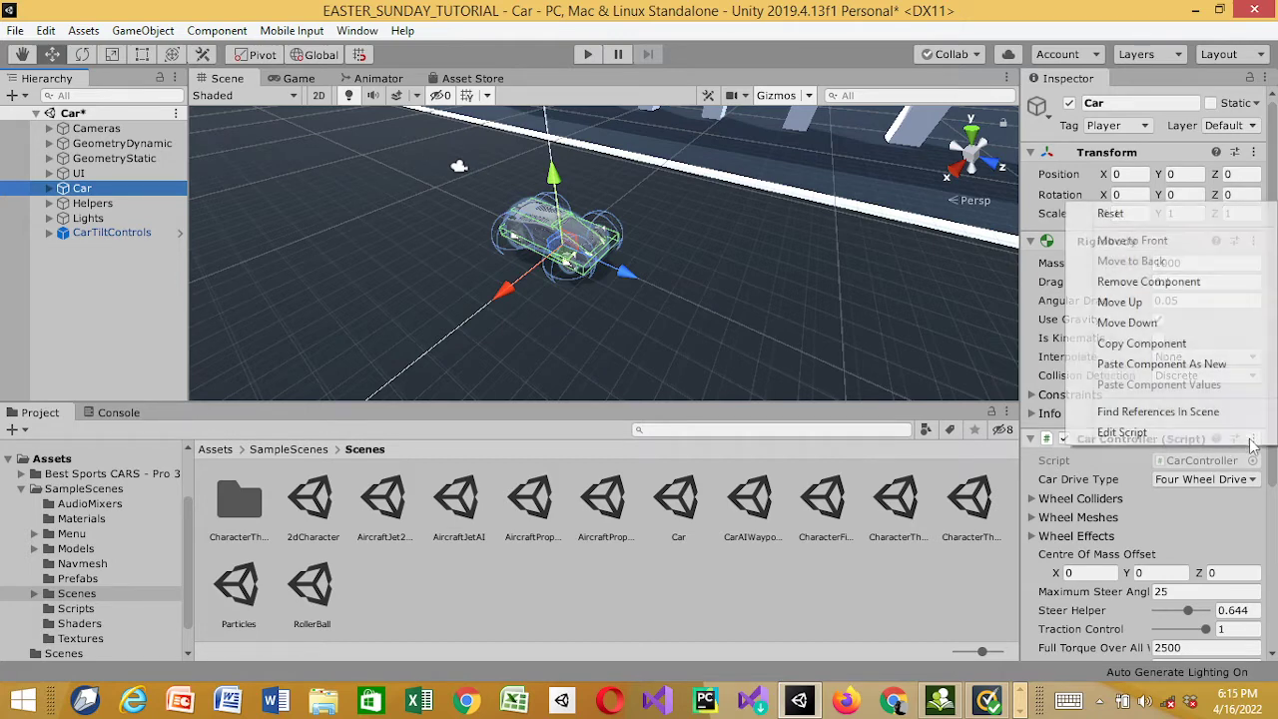
{"action": "left_click", "coordinate": [1188, 282]}
{"action": "left_click", "coordinate": [779, 394]}
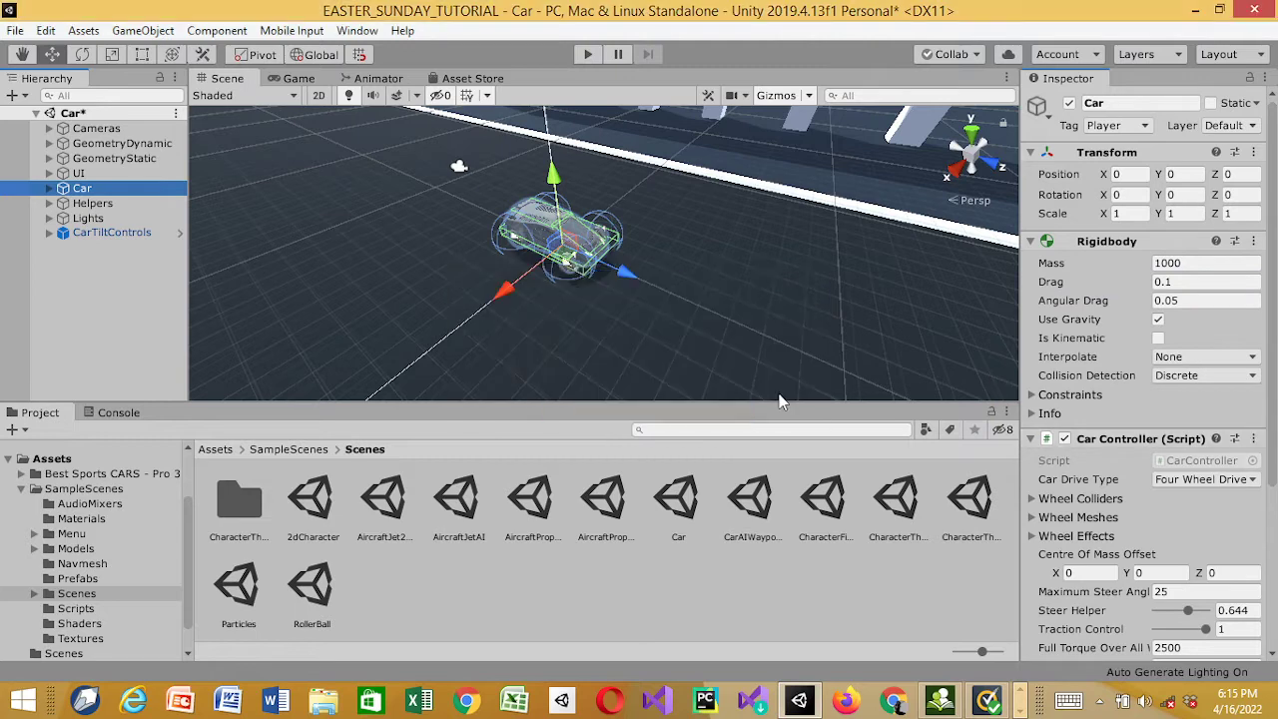
{"action": "scroll", "coordinate": [1225, 593], "scroll_direction": "down", "scroll_amount": 5}
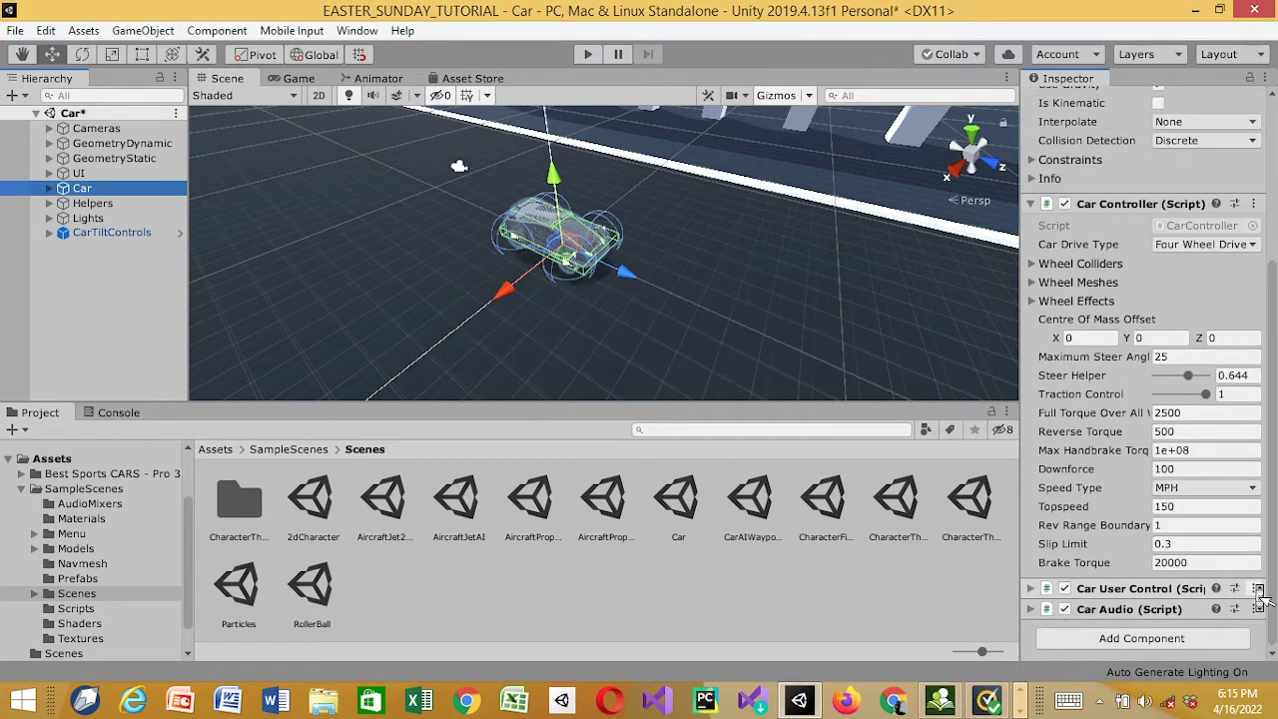
{"action": "left_click", "coordinate": [1253, 588]}
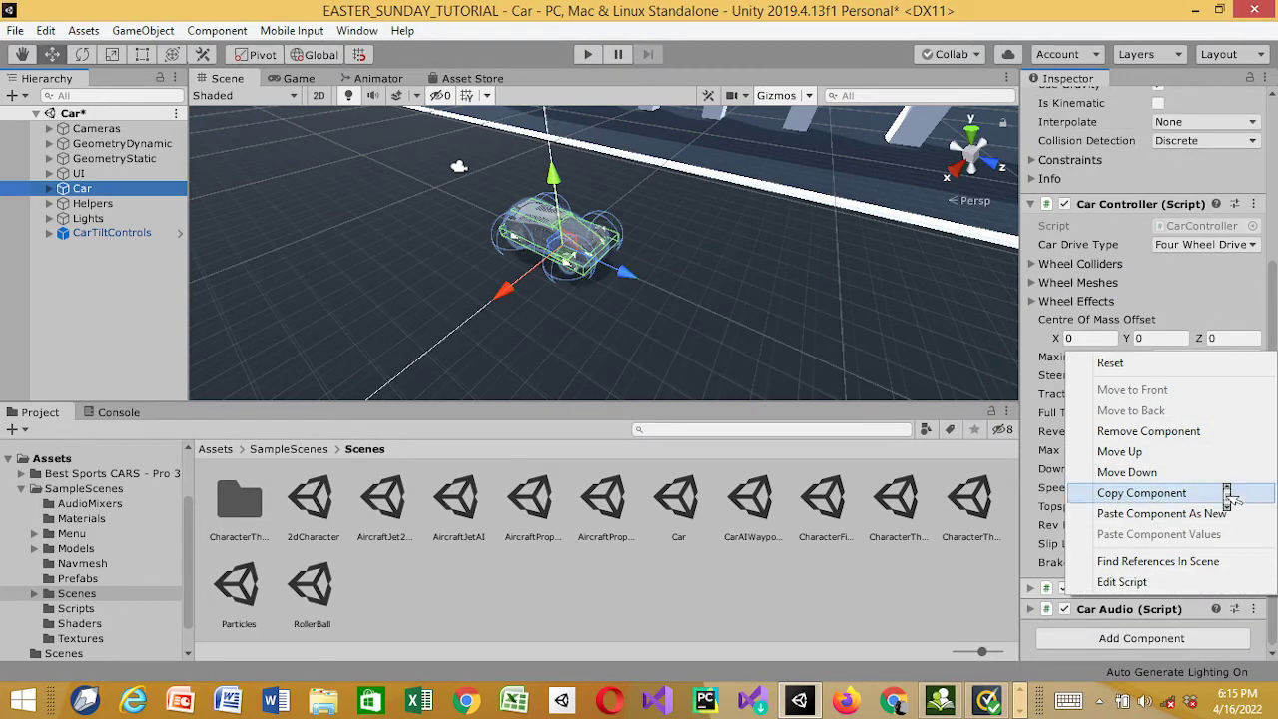
{"action": "left_click", "coordinate": [1210, 430]}
- Remove the Car Audio and Car Controller components, leaving only Transform and Rigidbody
{"action": "left_click", "coordinate": [1253, 224]}
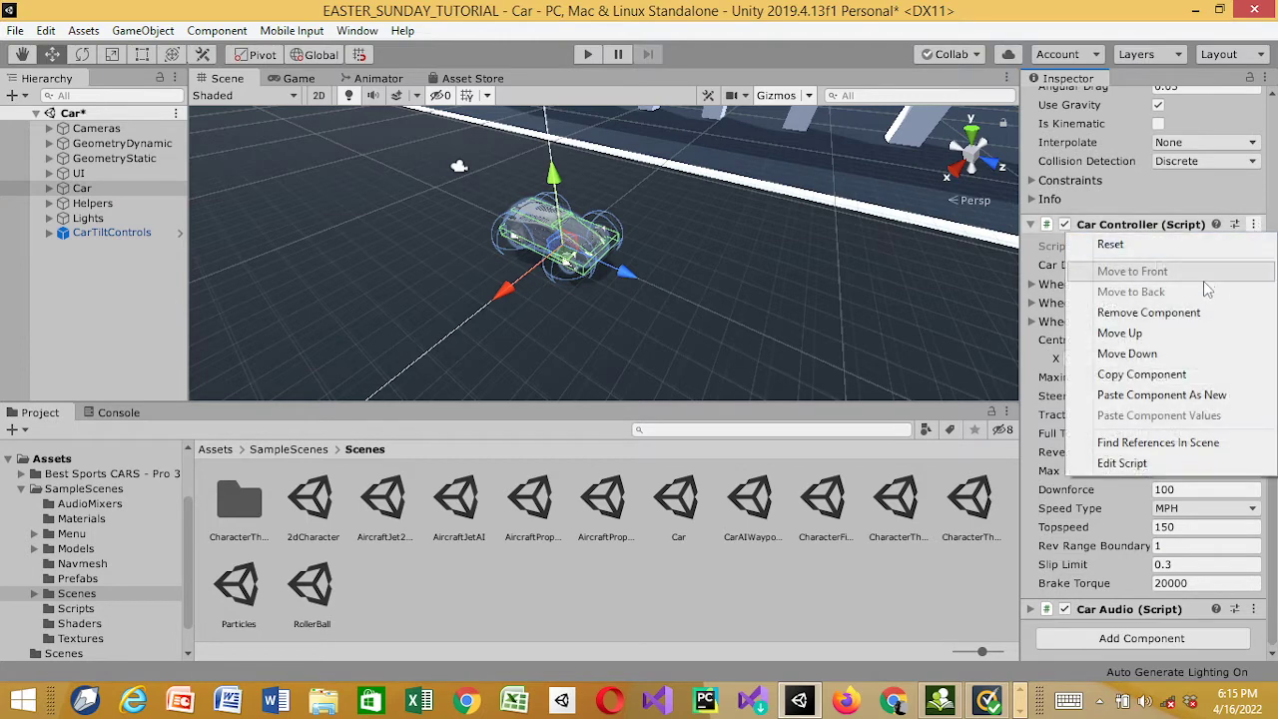
{"action": "left_click", "coordinate": [1186, 314]}
{"action": "left_click", "coordinate": [766, 388]}
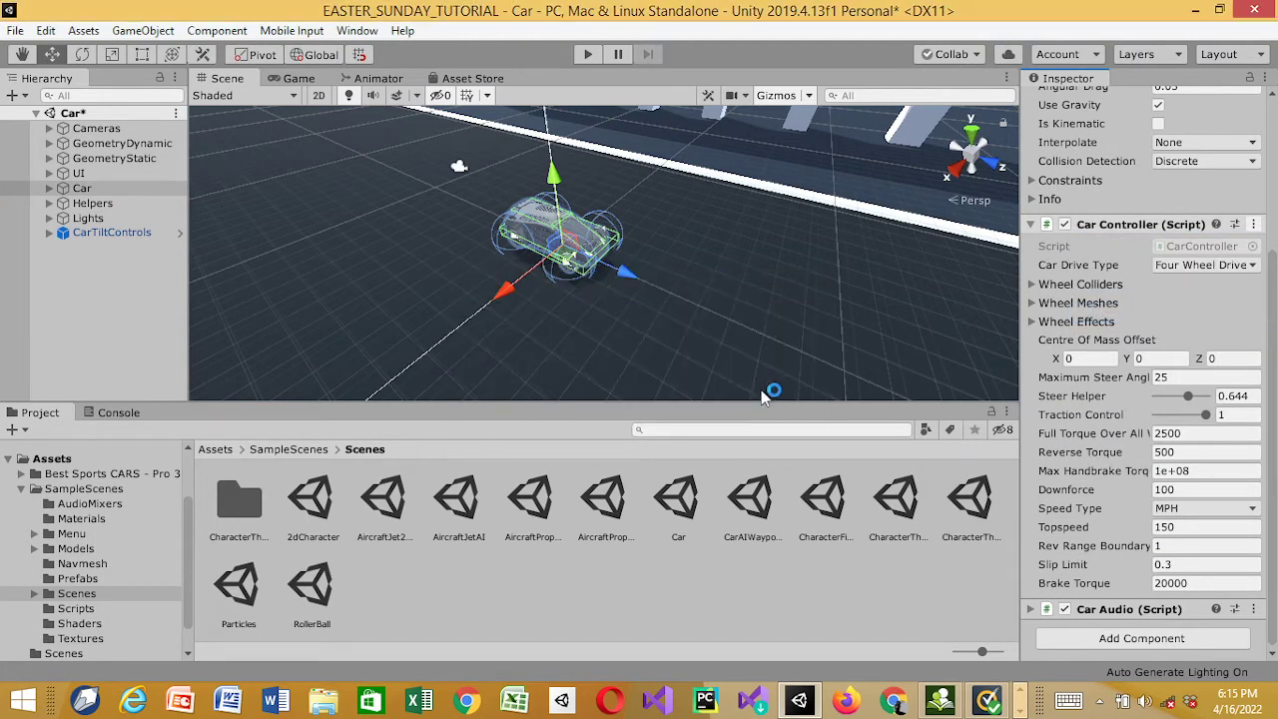
{"action": "left_click", "coordinate": [1253, 608]}
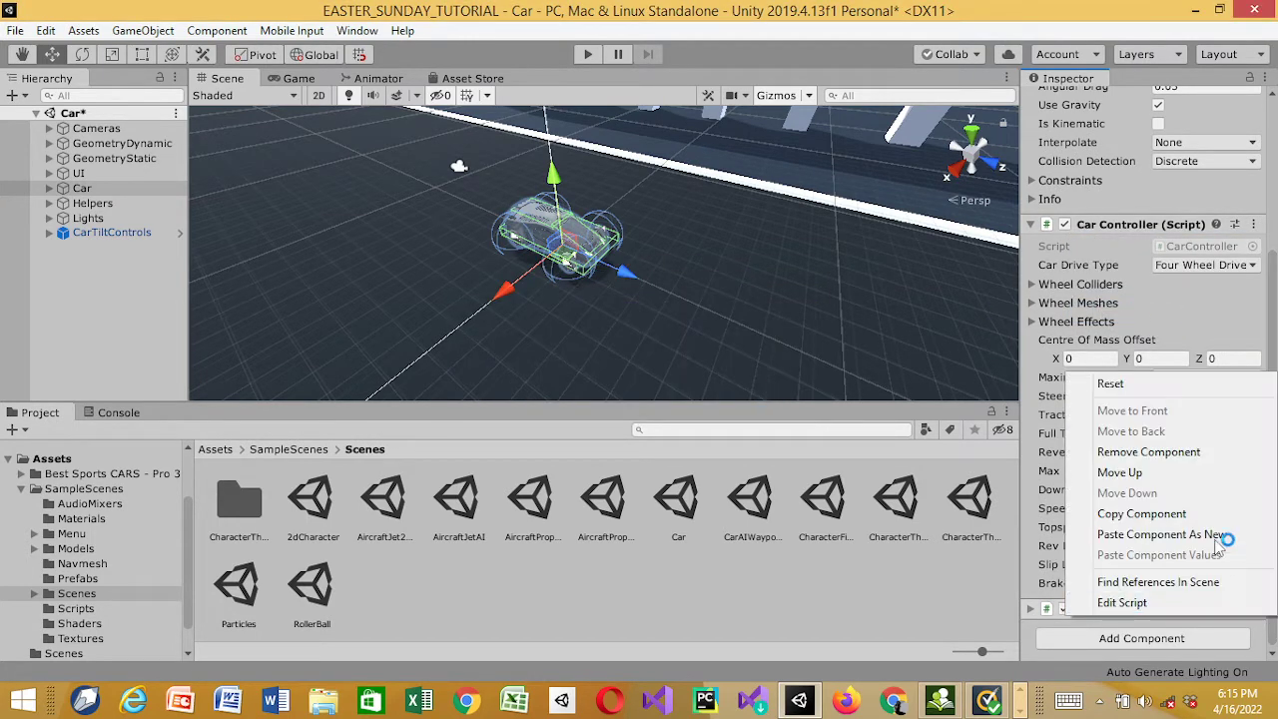
{"action": "left_click", "coordinate": [1168, 452]}
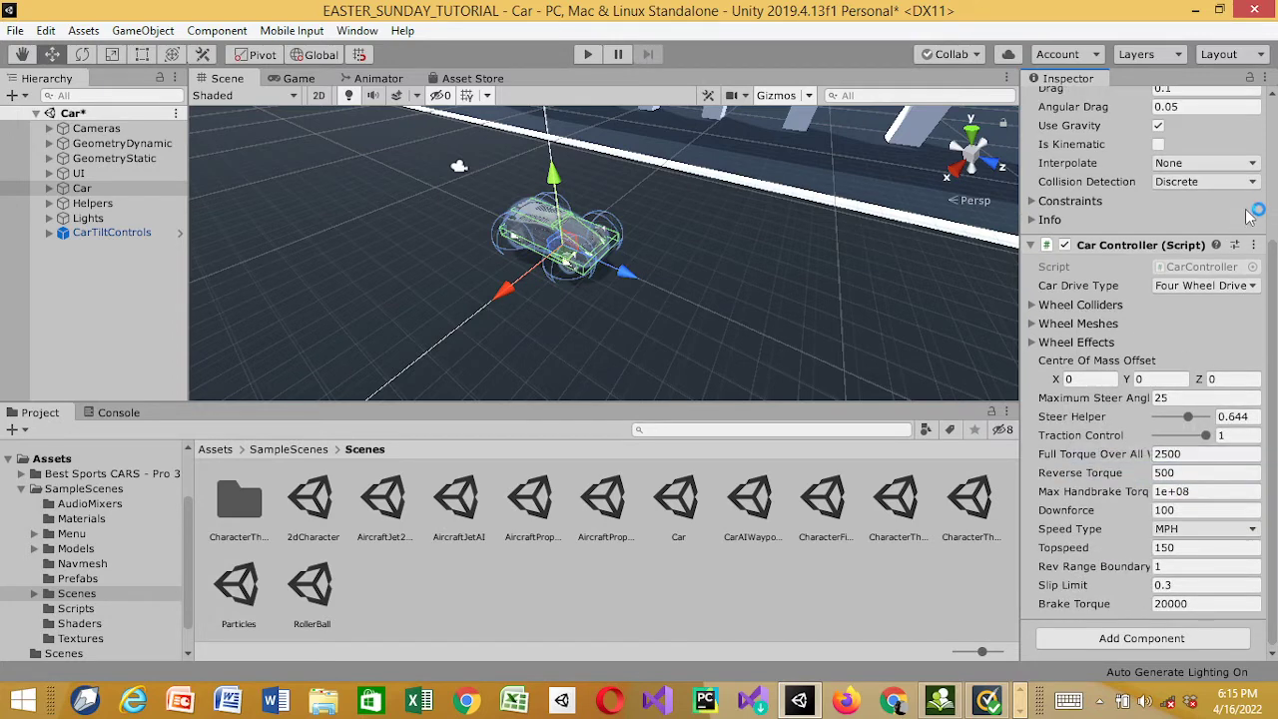
{"action": "left_click", "coordinate": [1255, 245]}
{"action": "left_click", "coordinate": [1089, 330]}
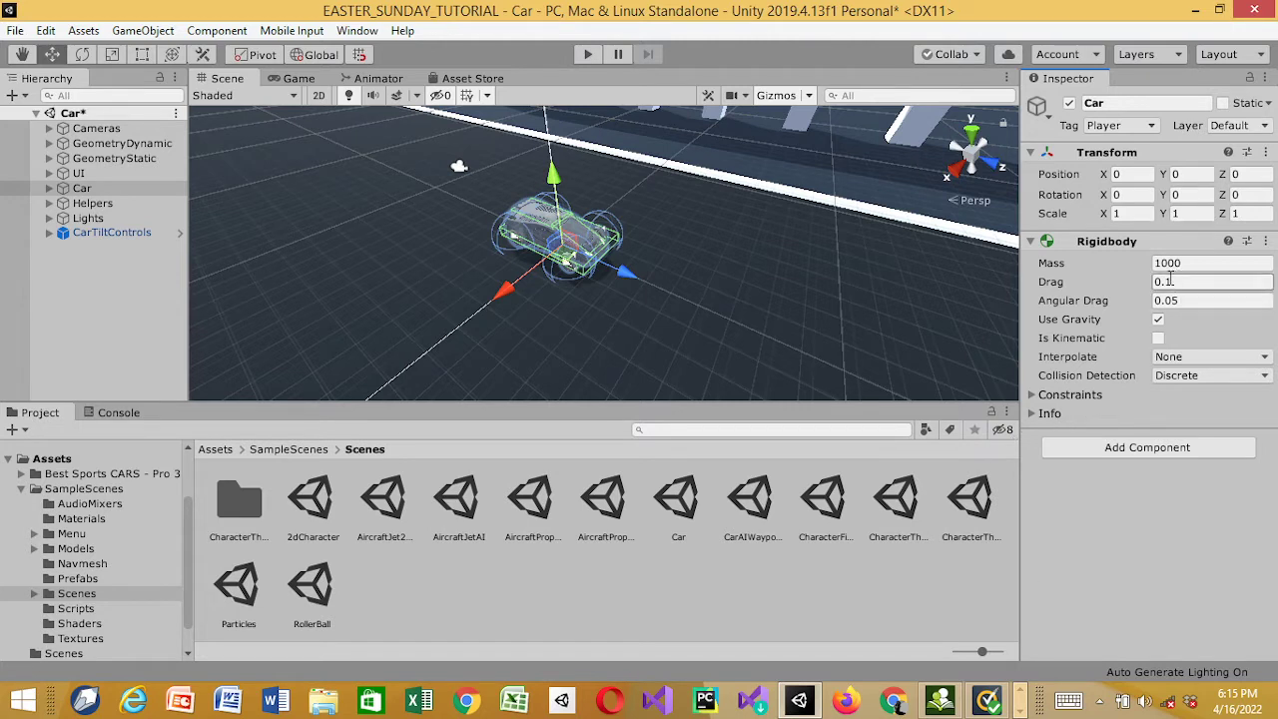
{"action": "scroll", "coordinate": [80, 506], "scroll_direction": "up", "scroll_amount": 3}
- Add the AircraftPropeller prefab to the scene and reset its Transform to position 0, scale 1
{"action": "left_click", "coordinate": [74, 492]}
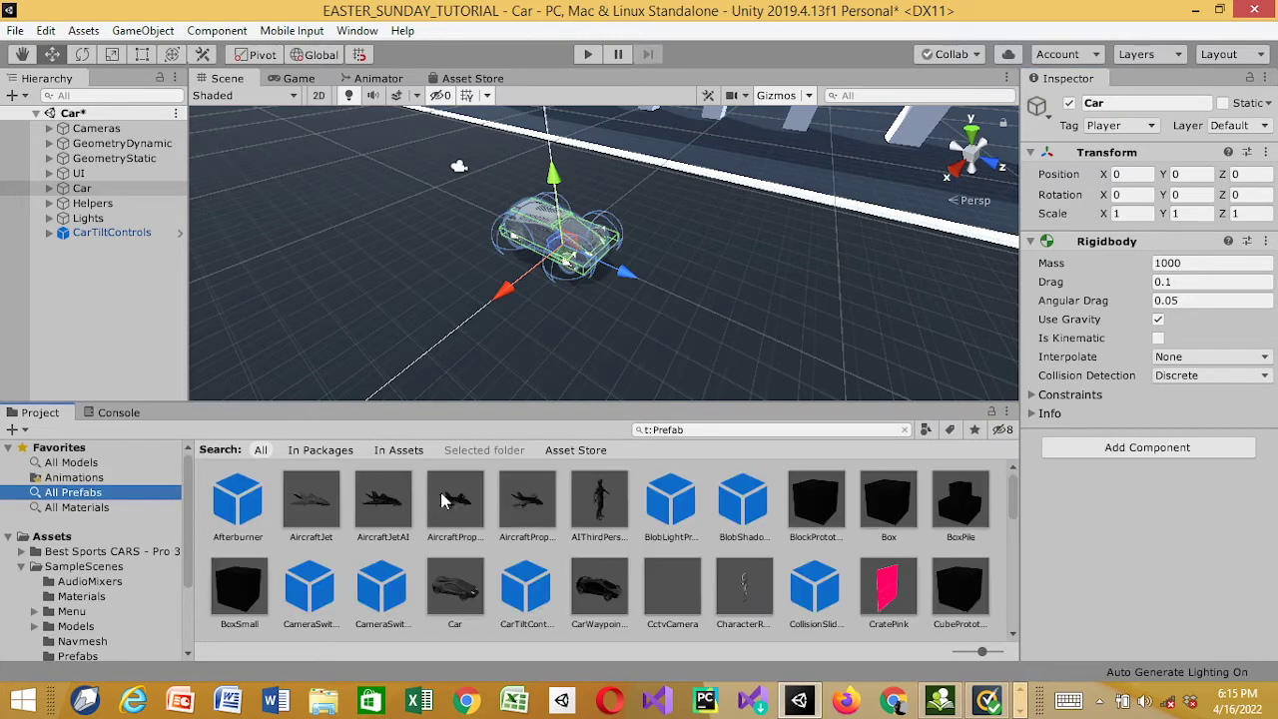
{"action": "left_click", "coordinate": [475, 509]}
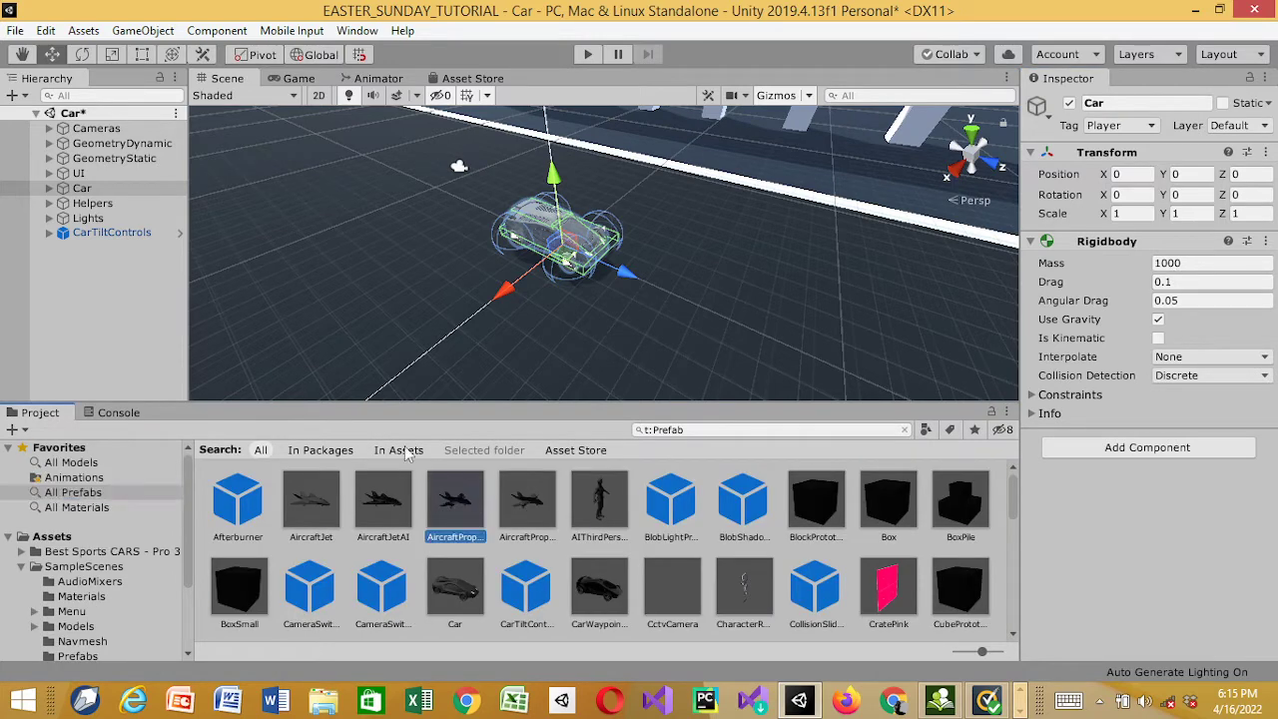
{"action": "left_click_drag", "start_coordinate": [407, 454], "coordinate": [160, 286]}
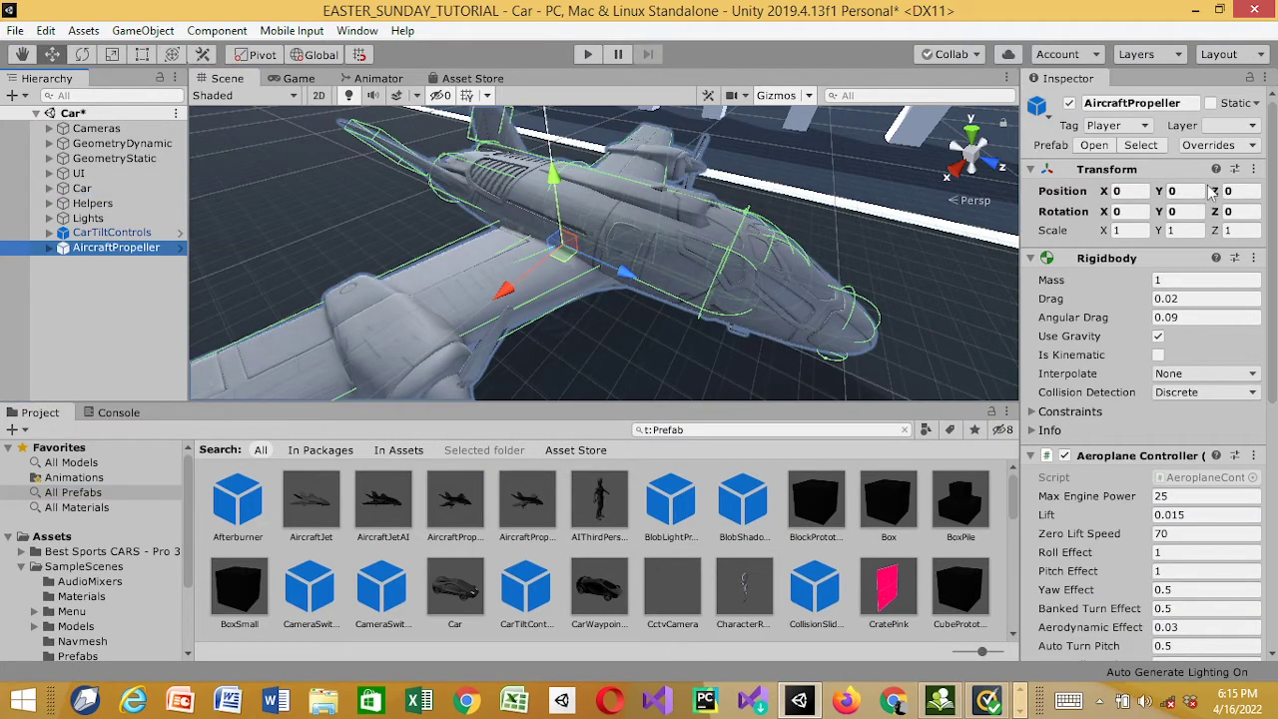
{"action": "left_click", "coordinate": [1255, 170]}
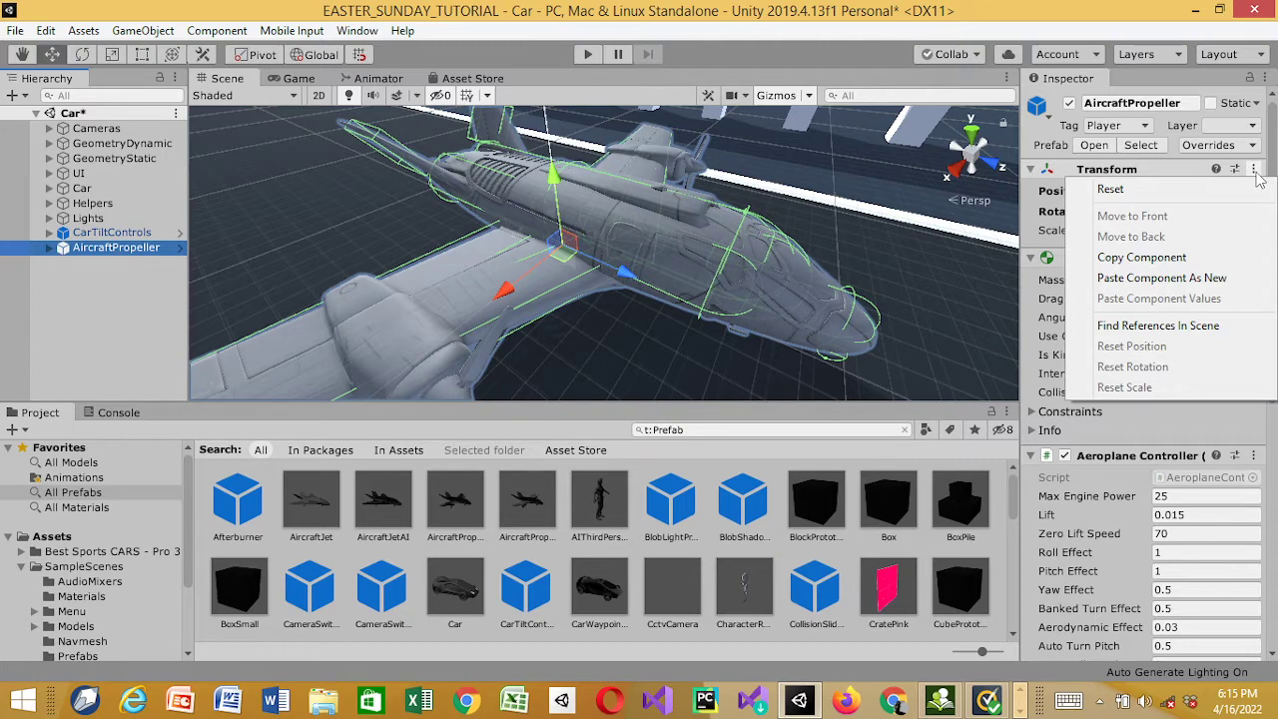
{"action": "left_click", "coordinate": [1244, 190]}
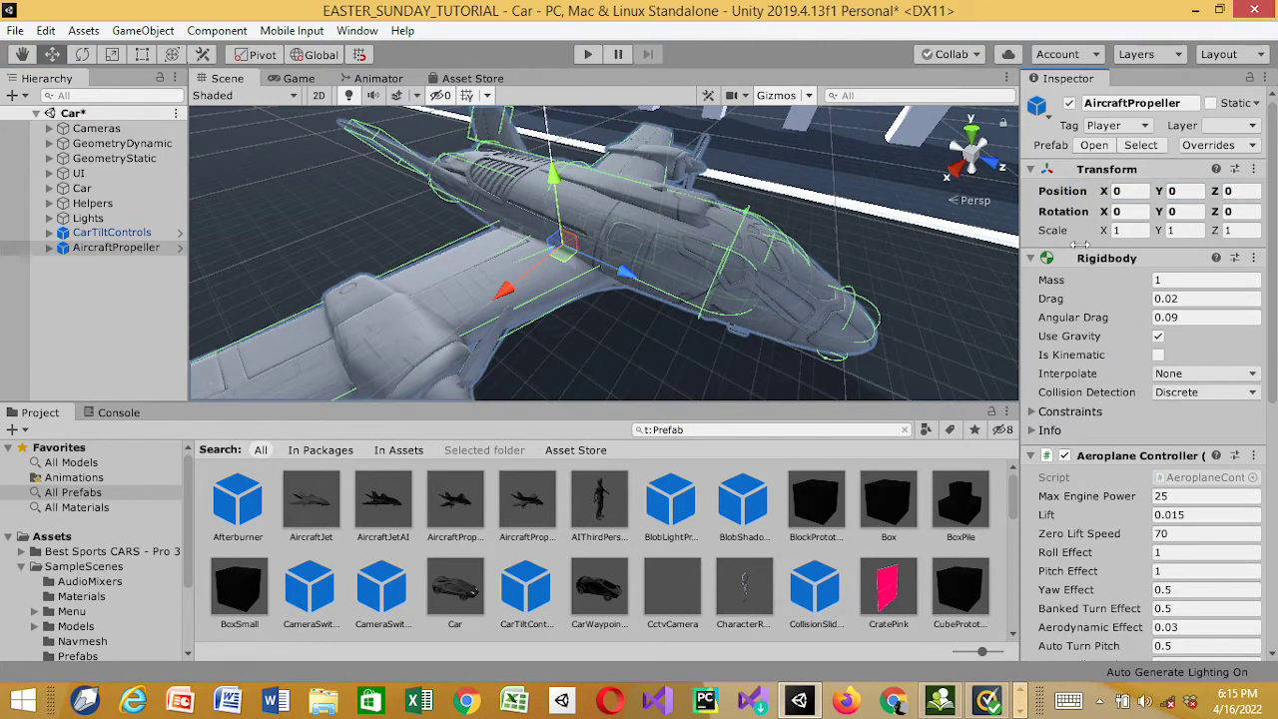
{"action": "left_click_drag", "start_coordinate": [689, 278], "coordinate": [689, 277], "text": "alt"}
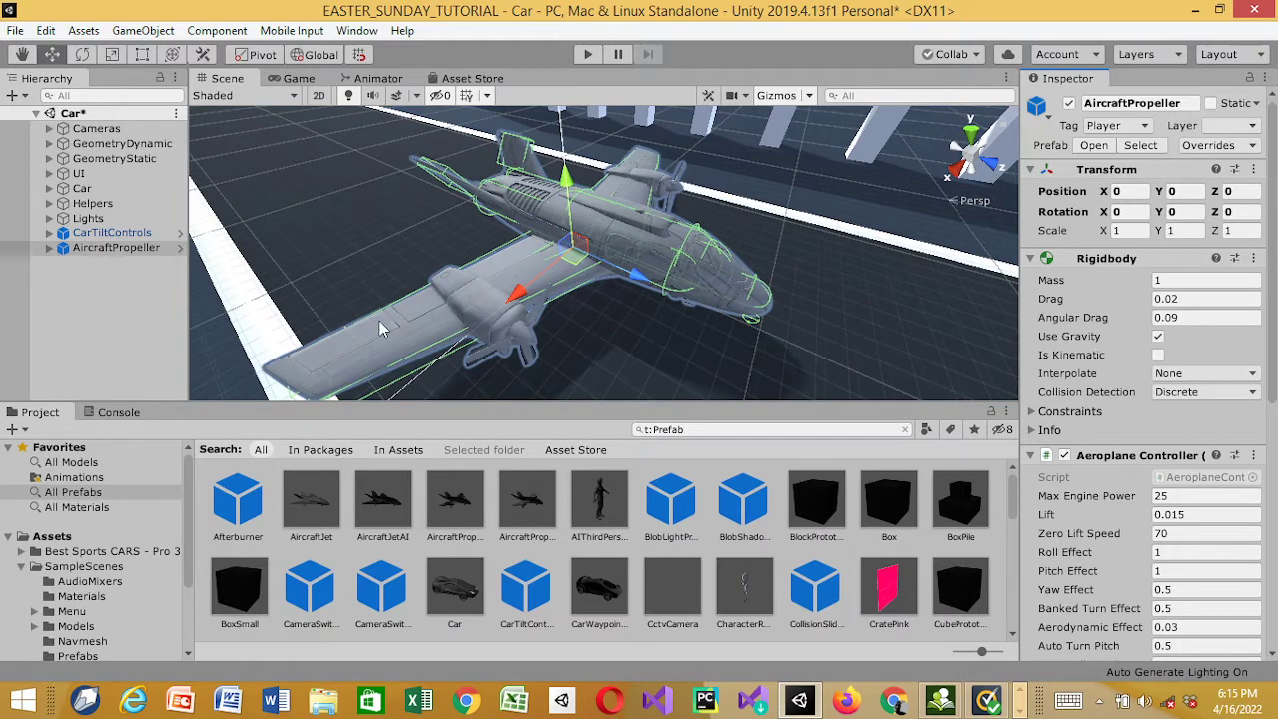
- Fully unpack AircraftPropeller, move AircraftWingsPropeller under Car, and disable AircraftPropeller
{"action": "right_click", "coordinate": [96, 256]}
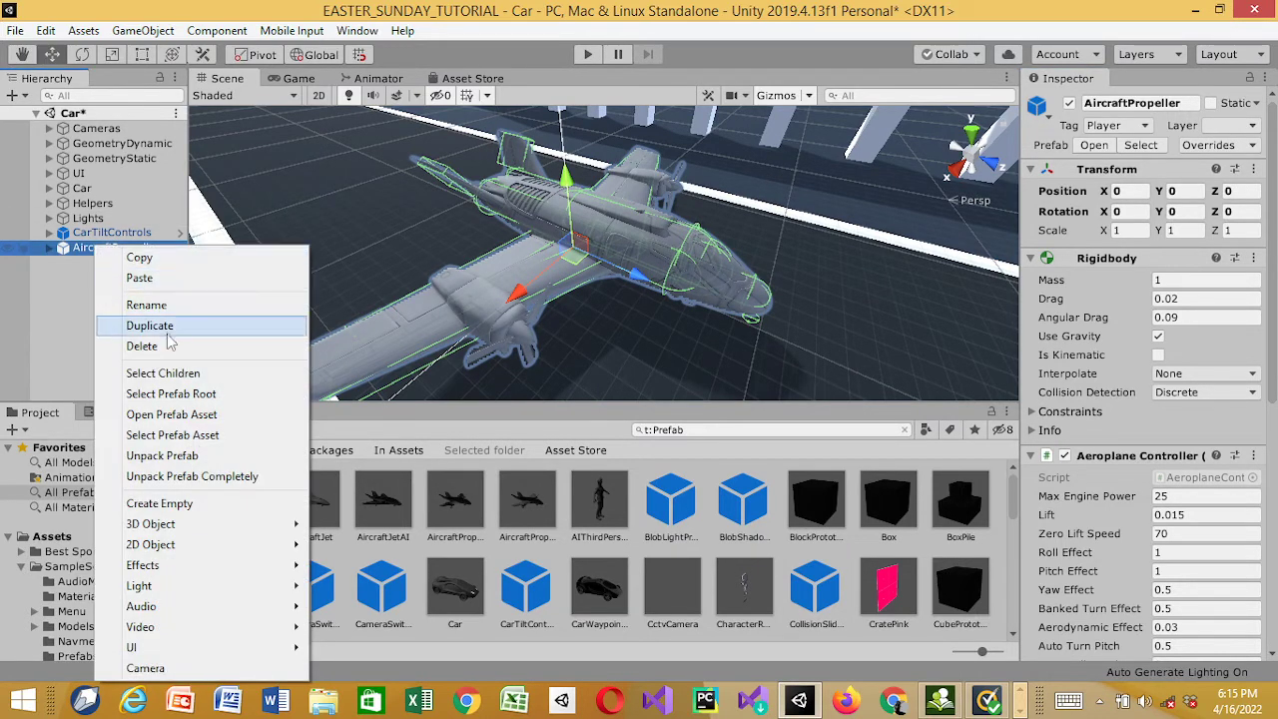
{"action": "left_click", "coordinate": [176, 476]}
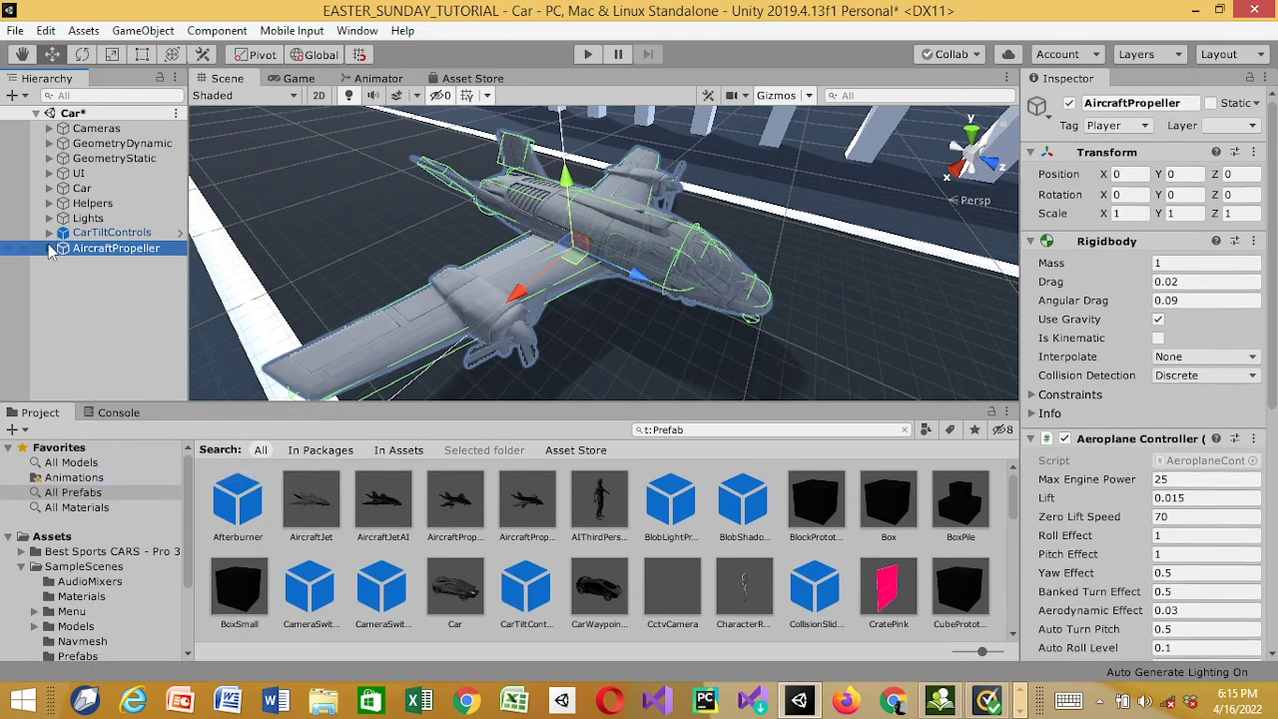
{"action": "left_click", "coordinate": [50, 248]}
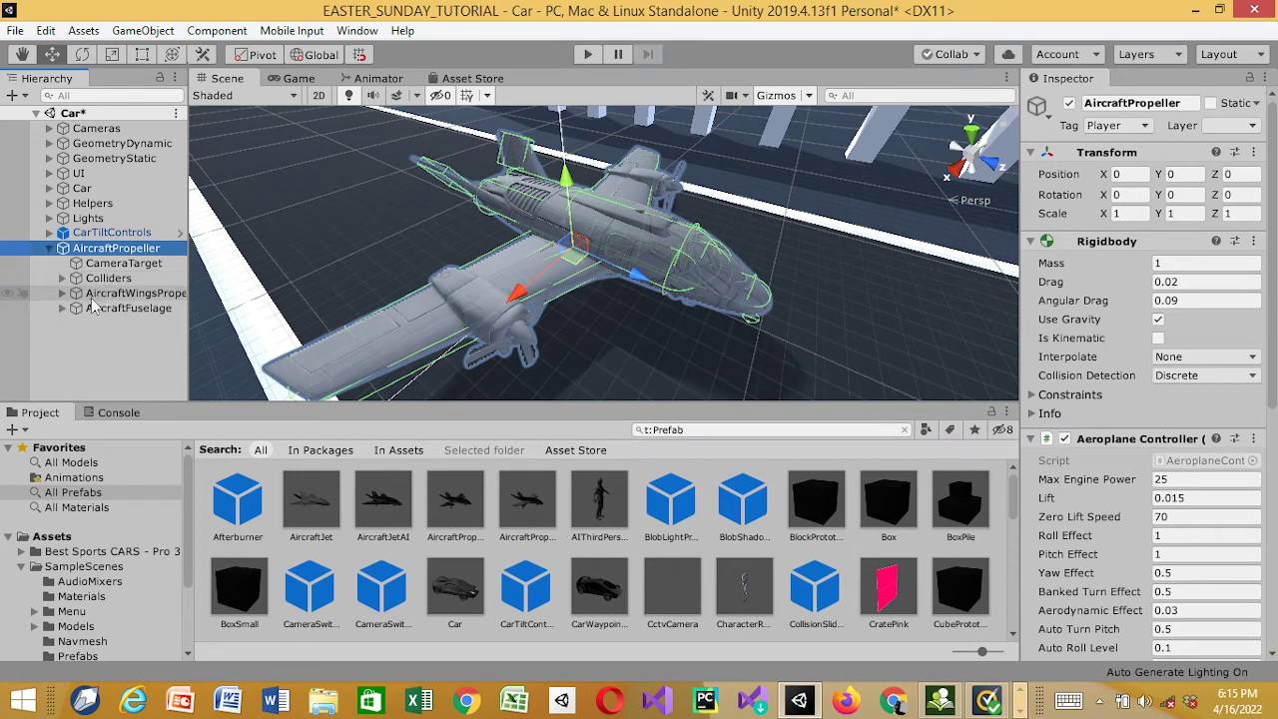
{"action": "left_click_drag", "start_coordinate": [103, 299], "coordinate": [90, 189]}
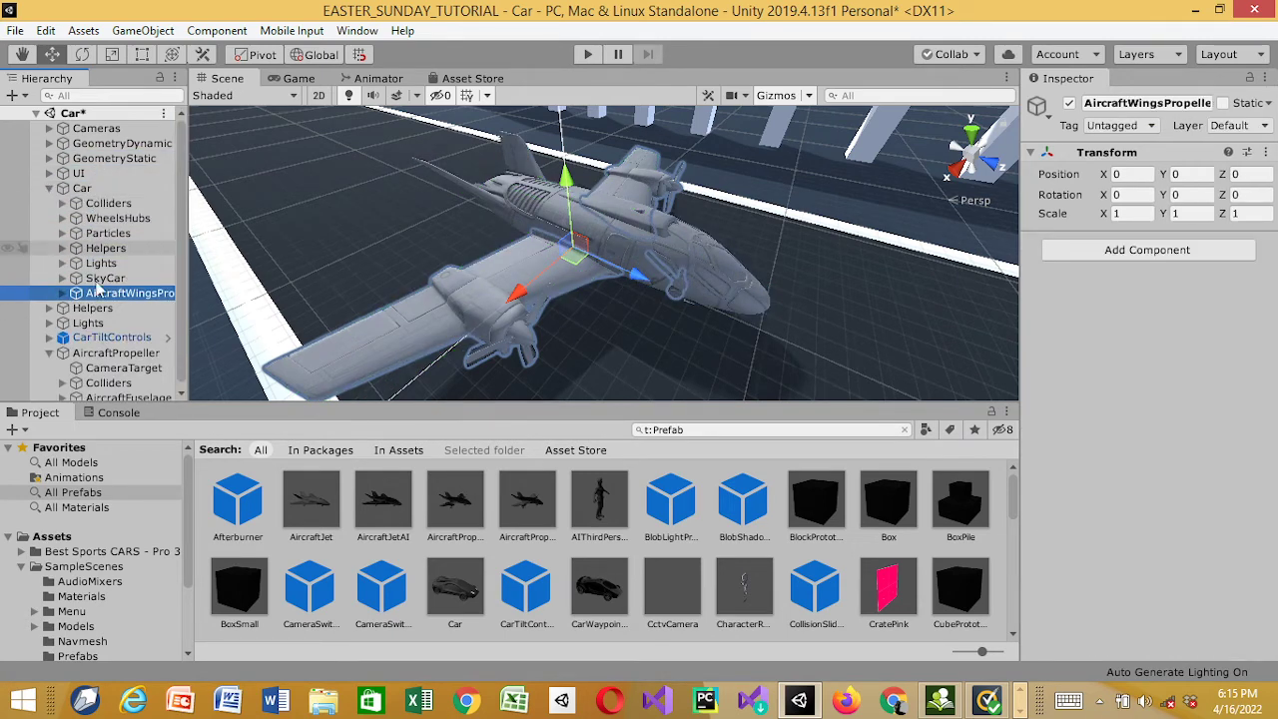
{"action": "left_click", "coordinate": [113, 348]}
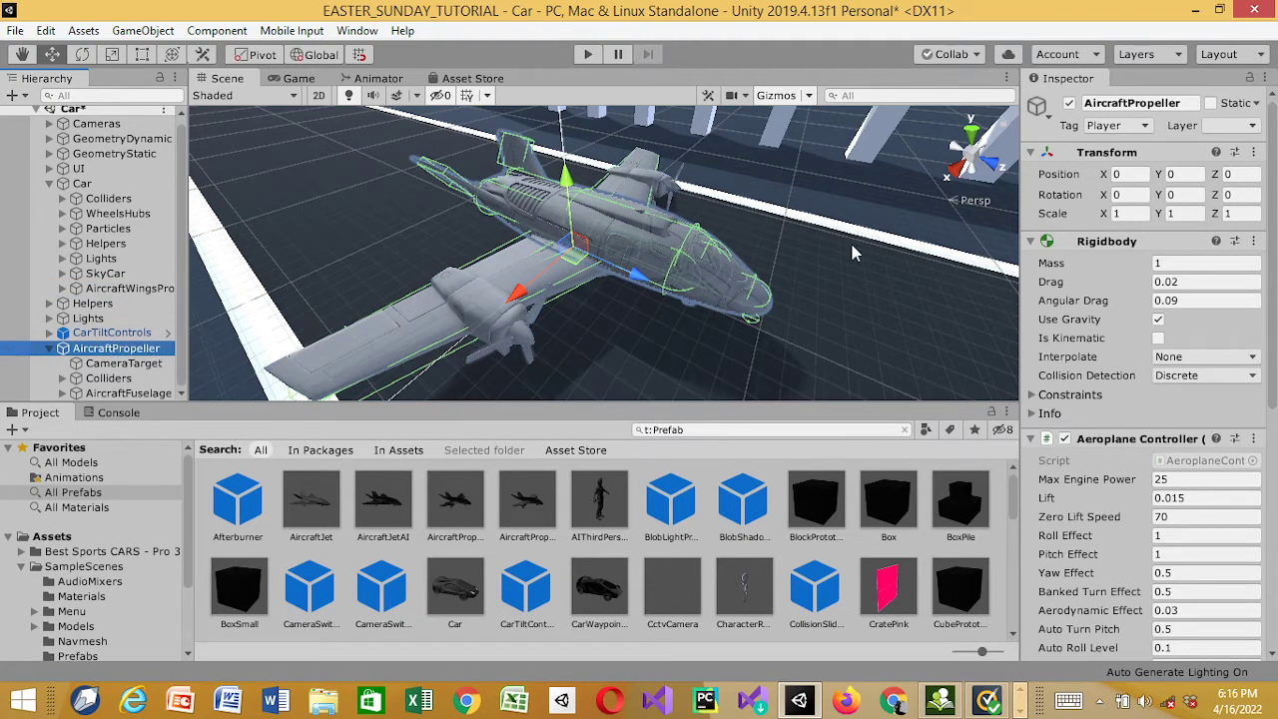
{"action": "left_click", "coordinate": [1069, 104]}
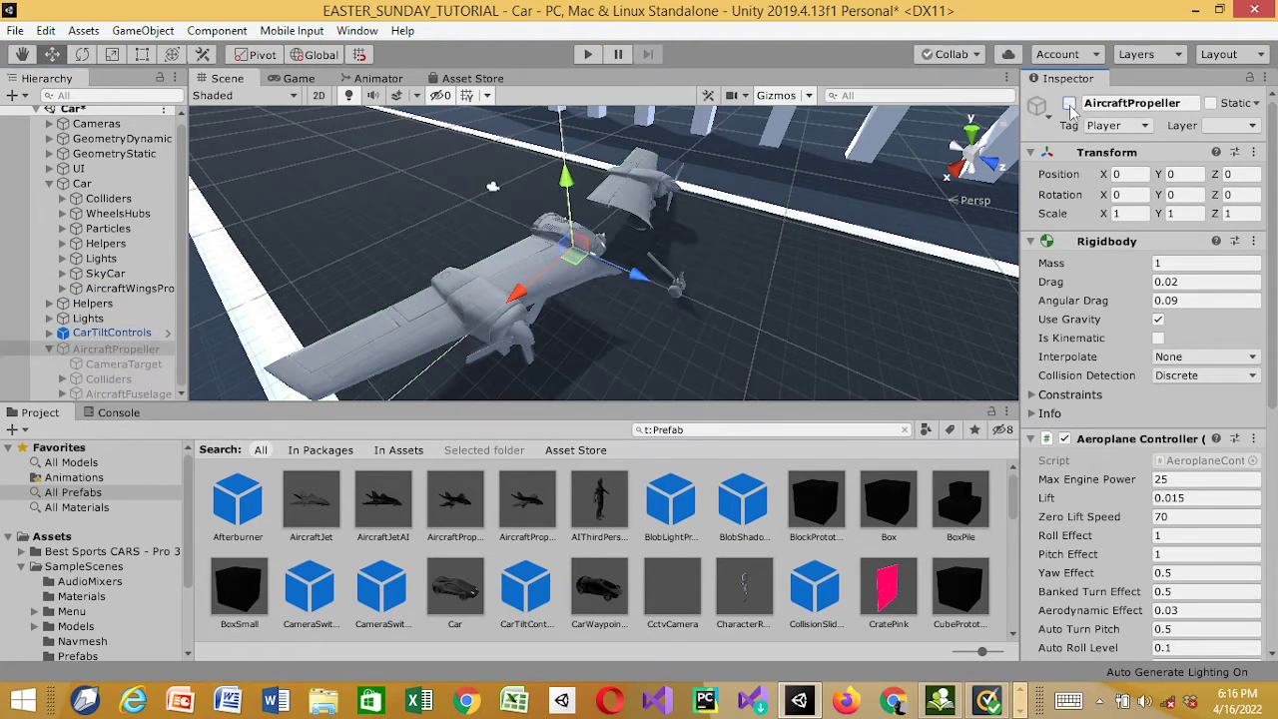
- Scale the AircraftWingsPropeller down uniformly to about 0.35
{"action": "left_click", "coordinate": [108, 289]}
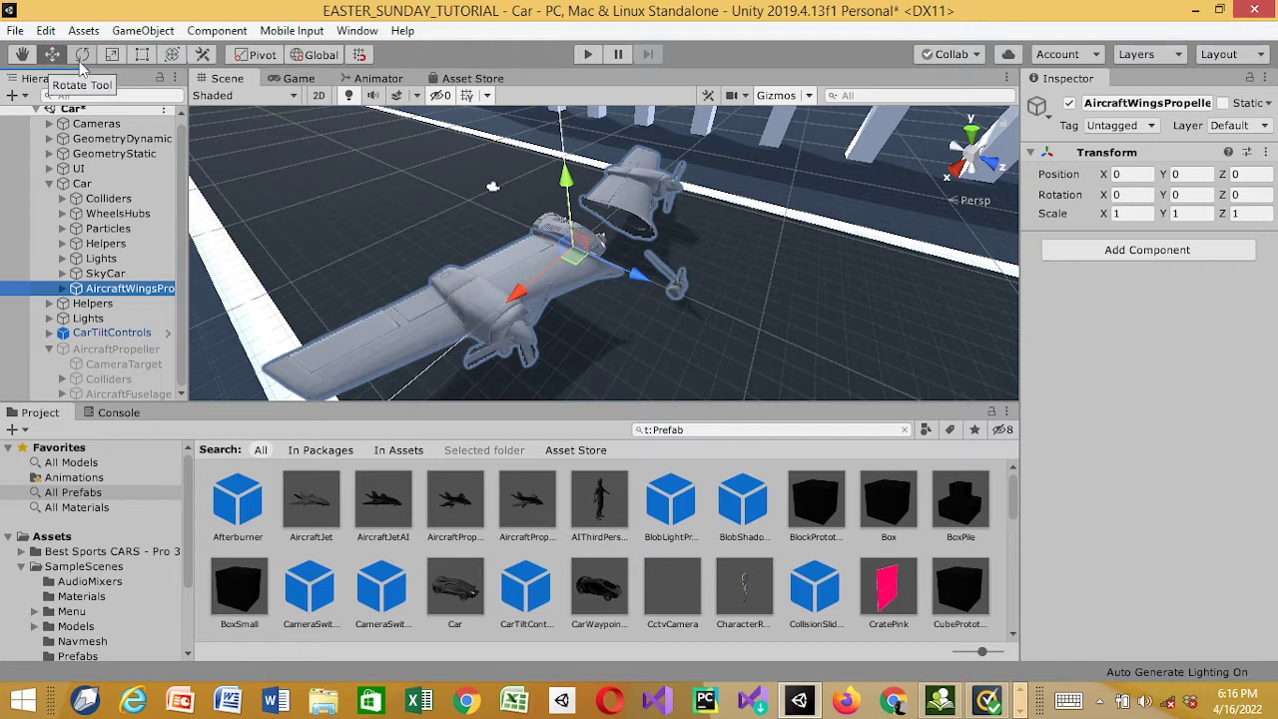
{"action": "left_click", "coordinate": [112, 56]}
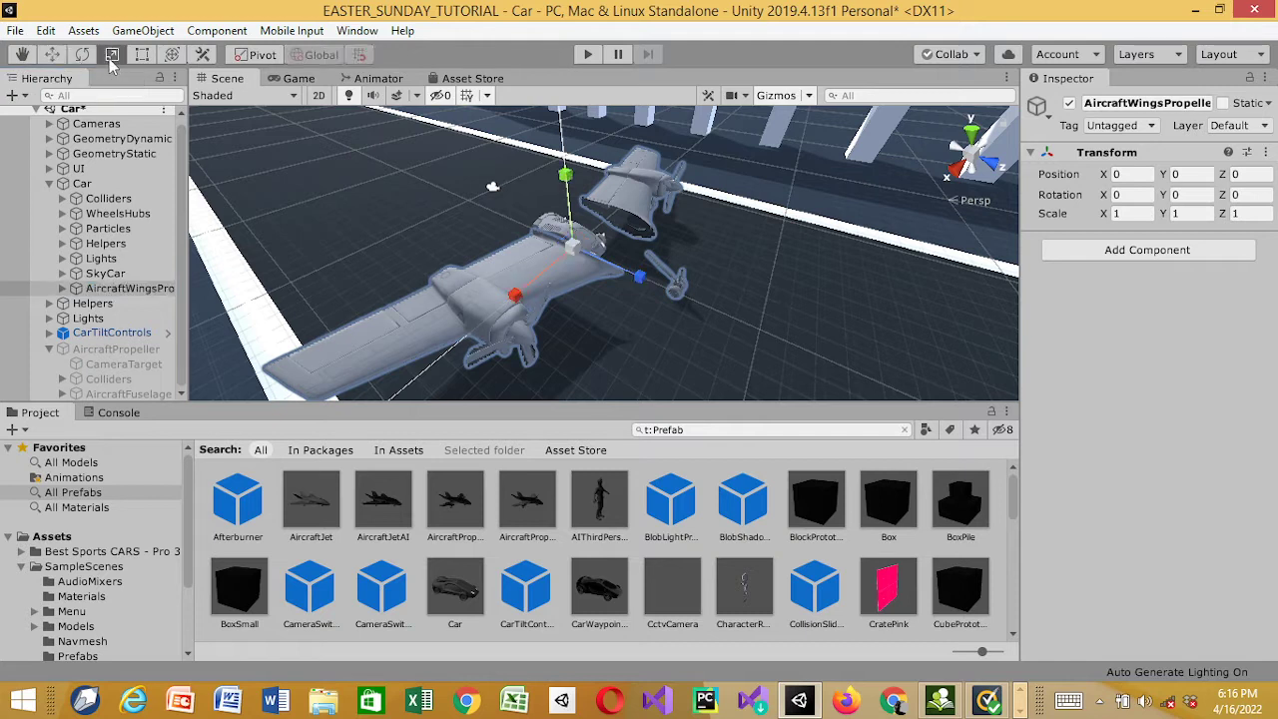
{"action": "left_click_drag", "start_coordinate": [584, 252], "coordinate": [514, 228]}
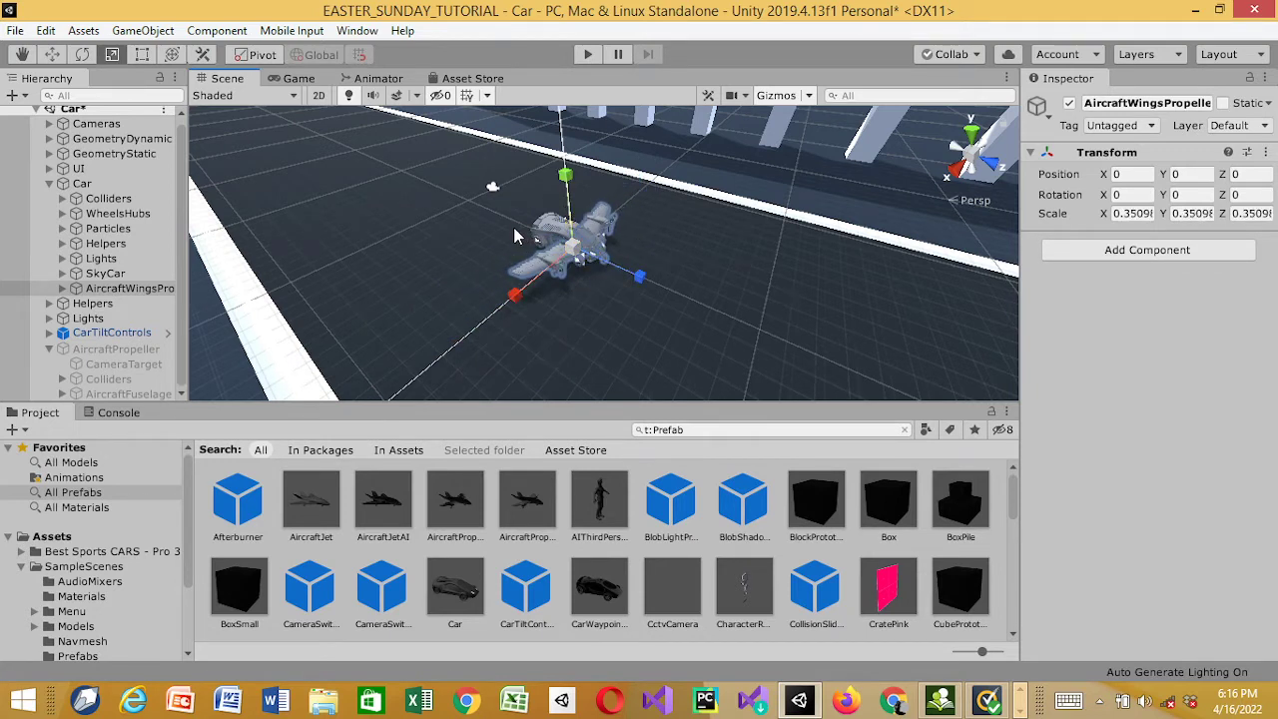
- Raise the propeller-wing assembly to Y 0.21 on the car with the Move tool
{"action": "left_click", "coordinate": [290, 79]}
{"action": "left_click", "coordinate": [227, 95]}
{"action": "left_click", "coordinate": [230, 80]}
{"action": "scroll", "coordinate": [606, 193], "scroll_direction": "up", "scroll_amount": 8}
{"action": "left_click", "coordinate": [606, 193]}
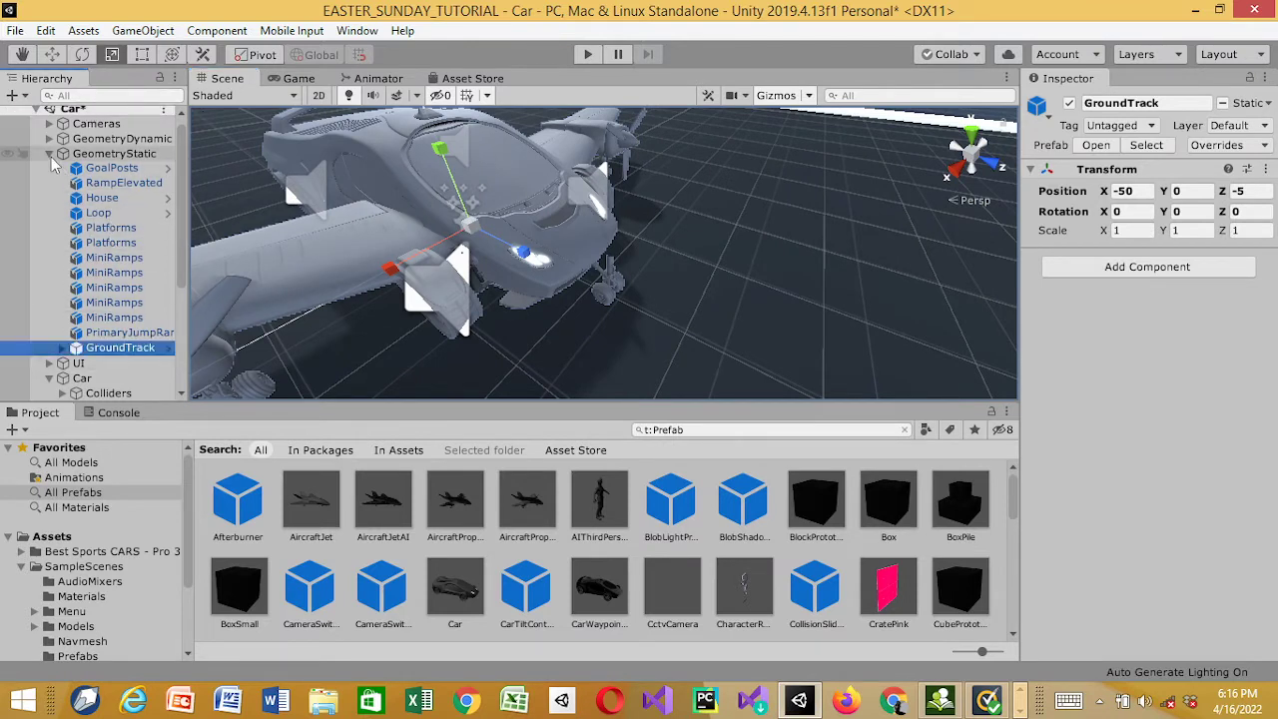
{"action": "left_click", "coordinate": [49, 152]}
{"action": "left_click", "coordinate": [118, 287]}
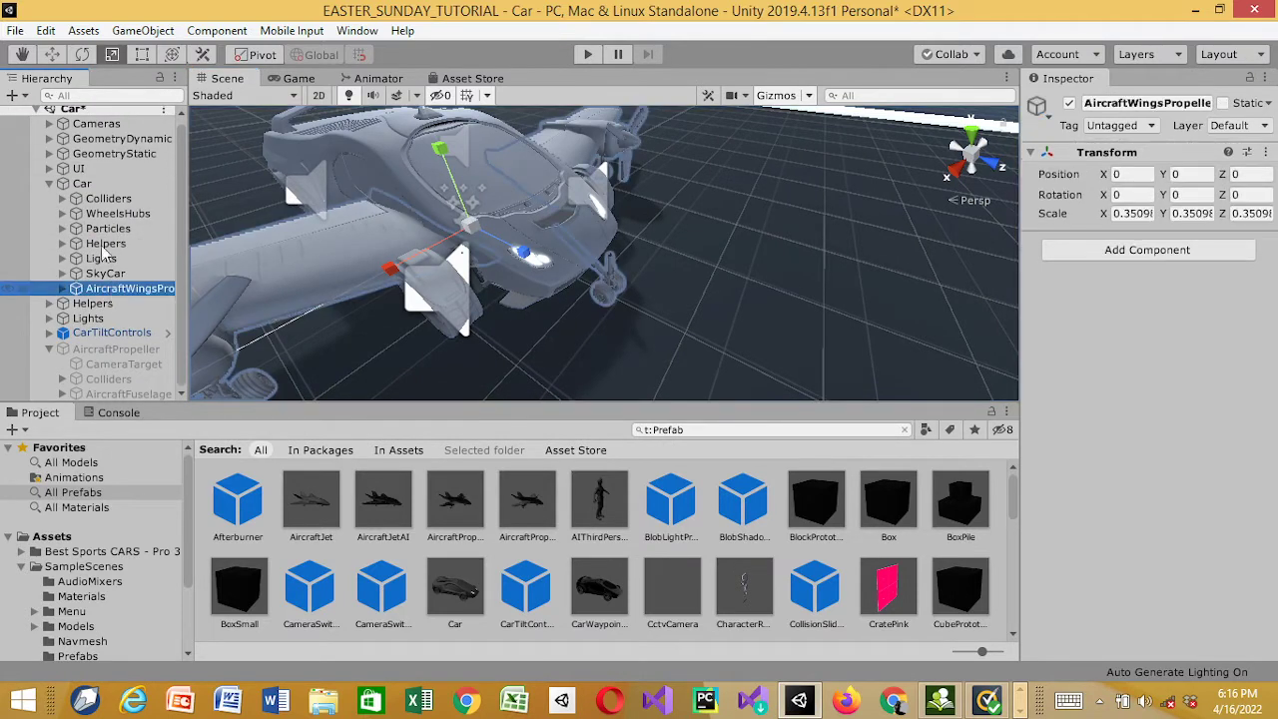
{"action": "left_click", "coordinate": [60, 54]}
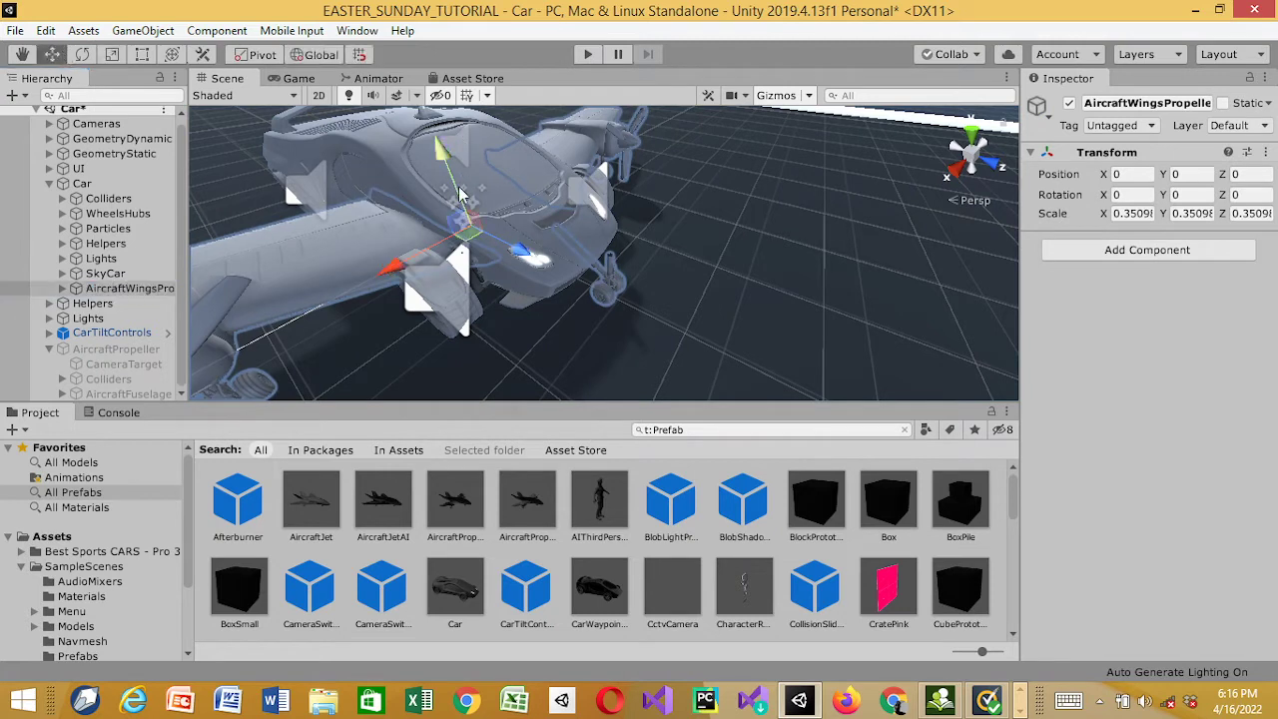
{"action": "left_click_drag", "start_coordinate": [439, 148], "coordinate": [433, 136]}
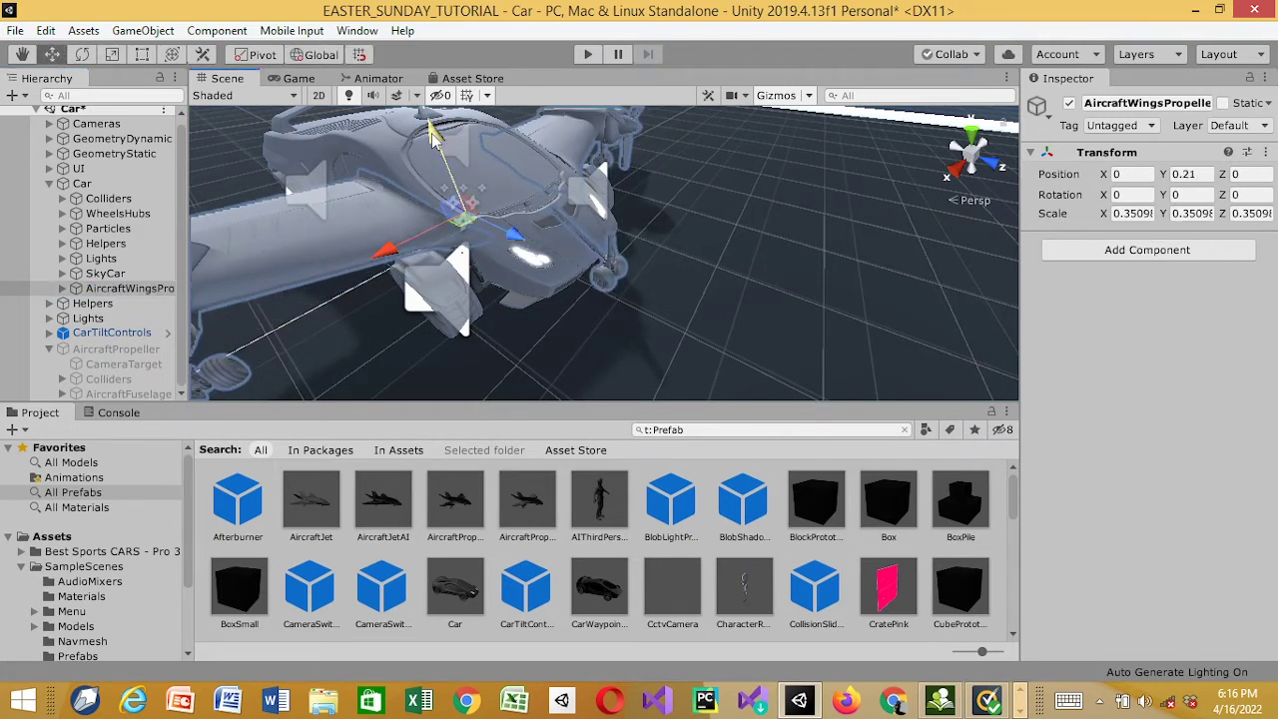
- Push the wings back to Z -0.17 and check the result in the Game view
{"action": "scroll", "coordinate": [462, 257], "scroll_direction": "down", "scroll_amount": 5}
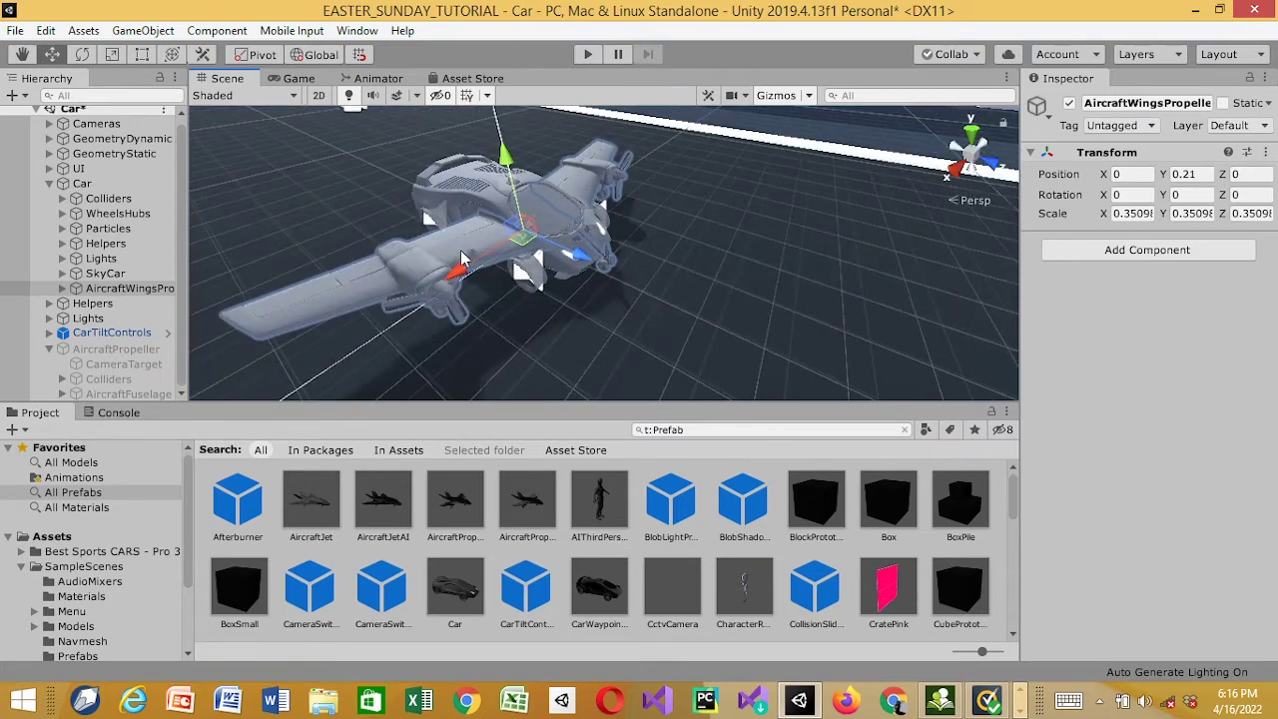
{"action": "left_click", "coordinate": [572, 252]}
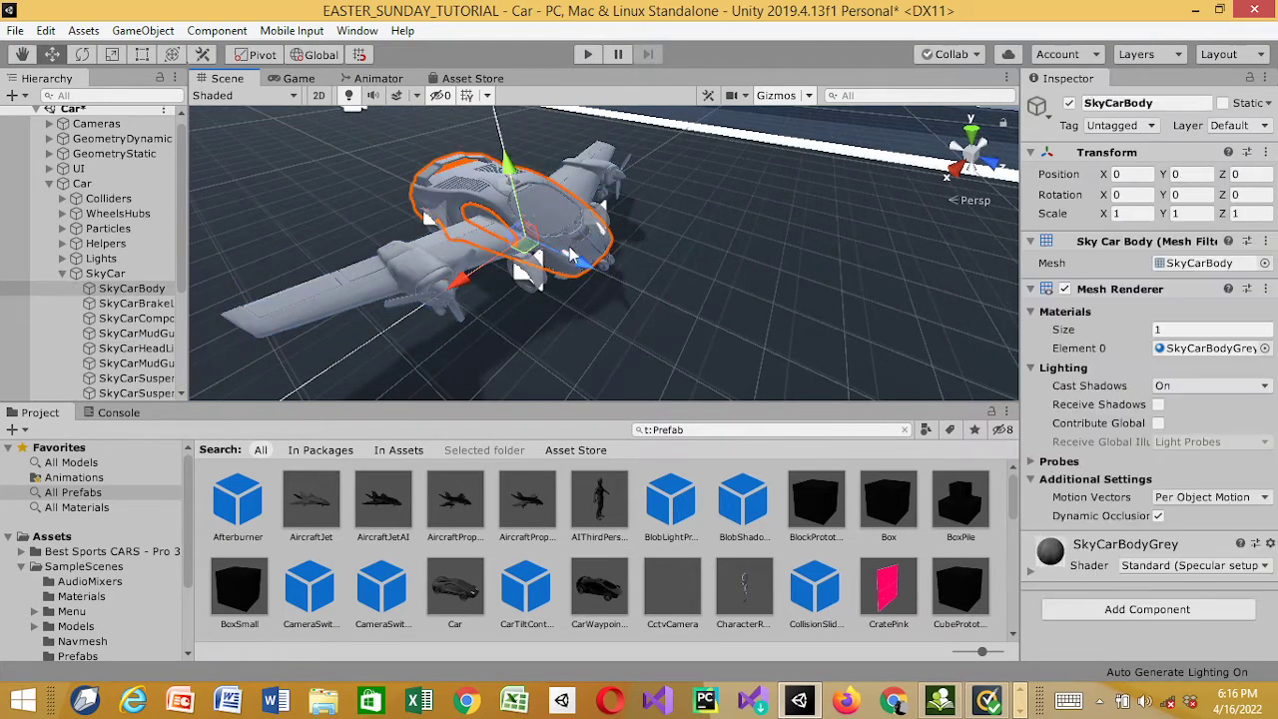
{"action": "left_click", "coordinate": [327, 239]}
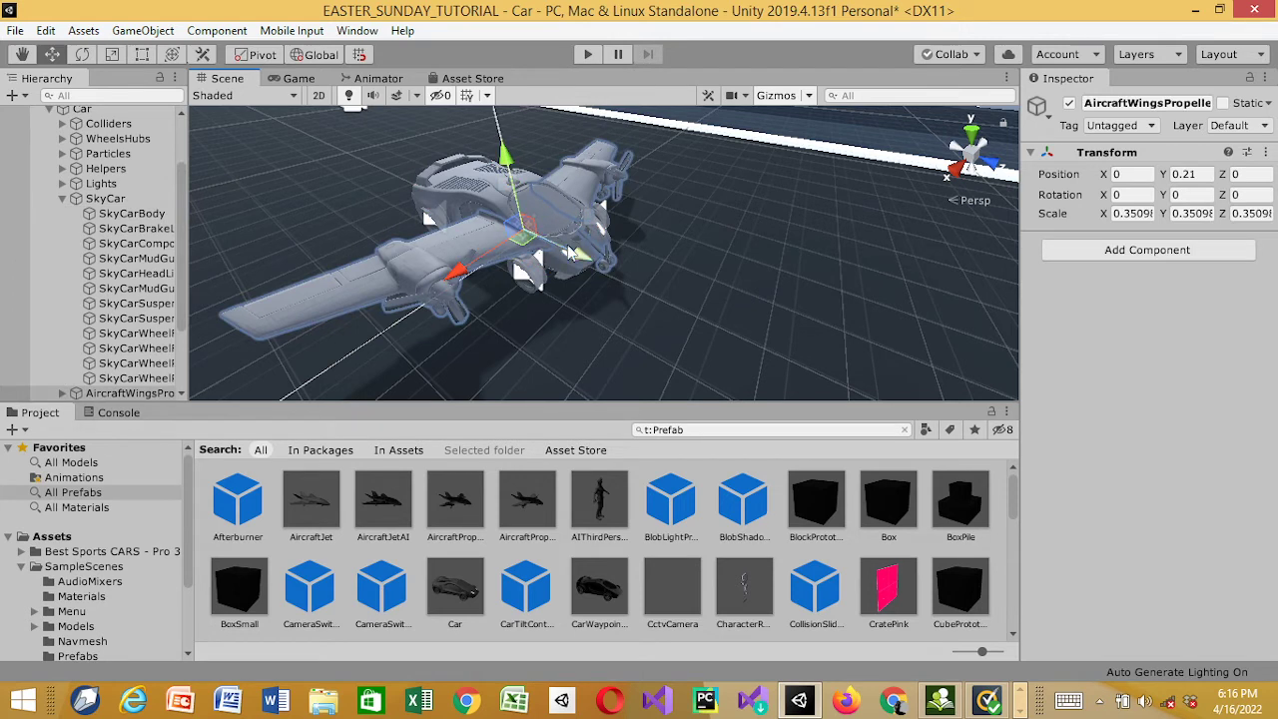
{"action": "left_click_drag", "start_coordinate": [577, 257], "coordinate": [566, 249]}
{"action": "scroll", "coordinate": [622, 281], "scroll_direction": "down", "scroll_amount": 3}
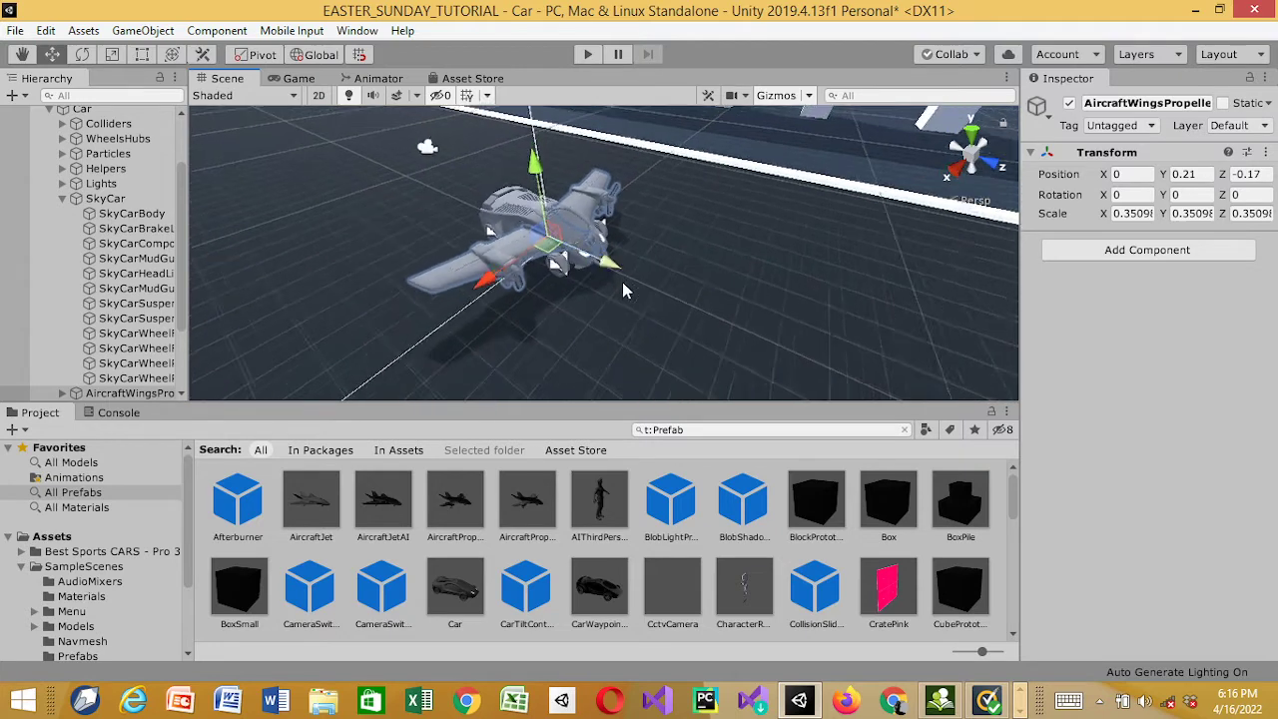
{"action": "left_click", "coordinate": [298, 78]}
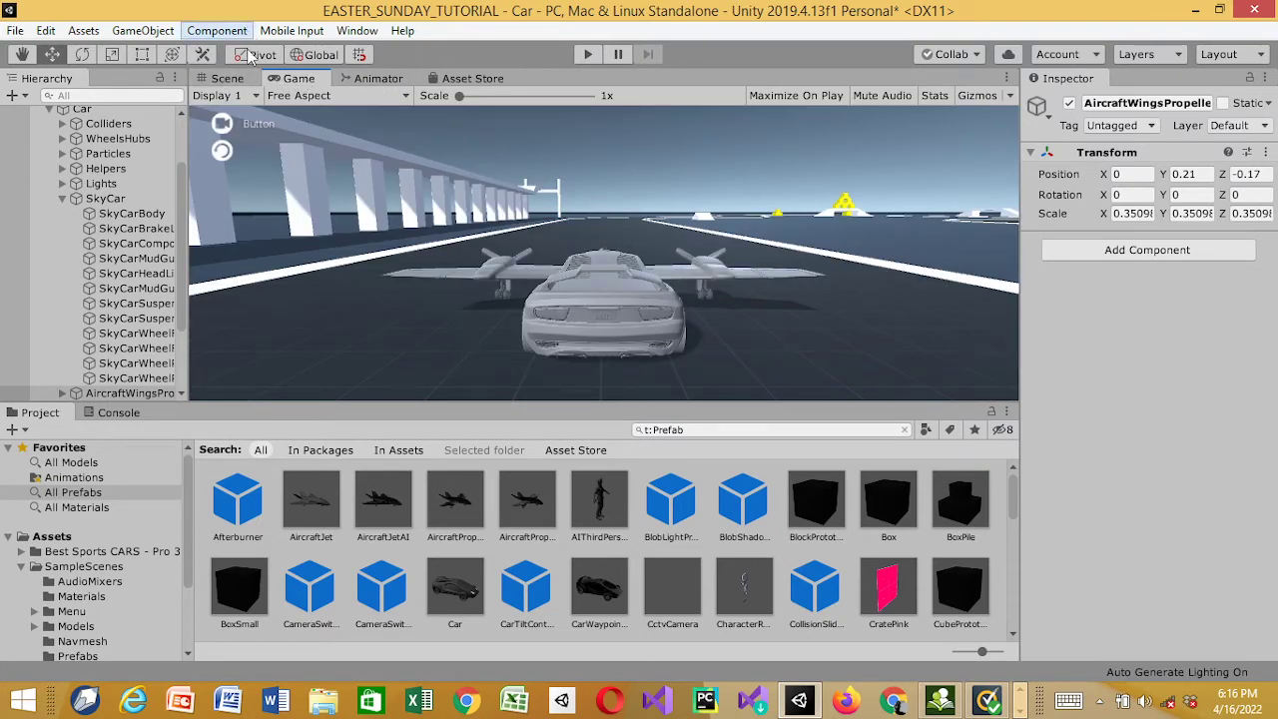
{"action": "left_click", "coordinate": [227, 78]}
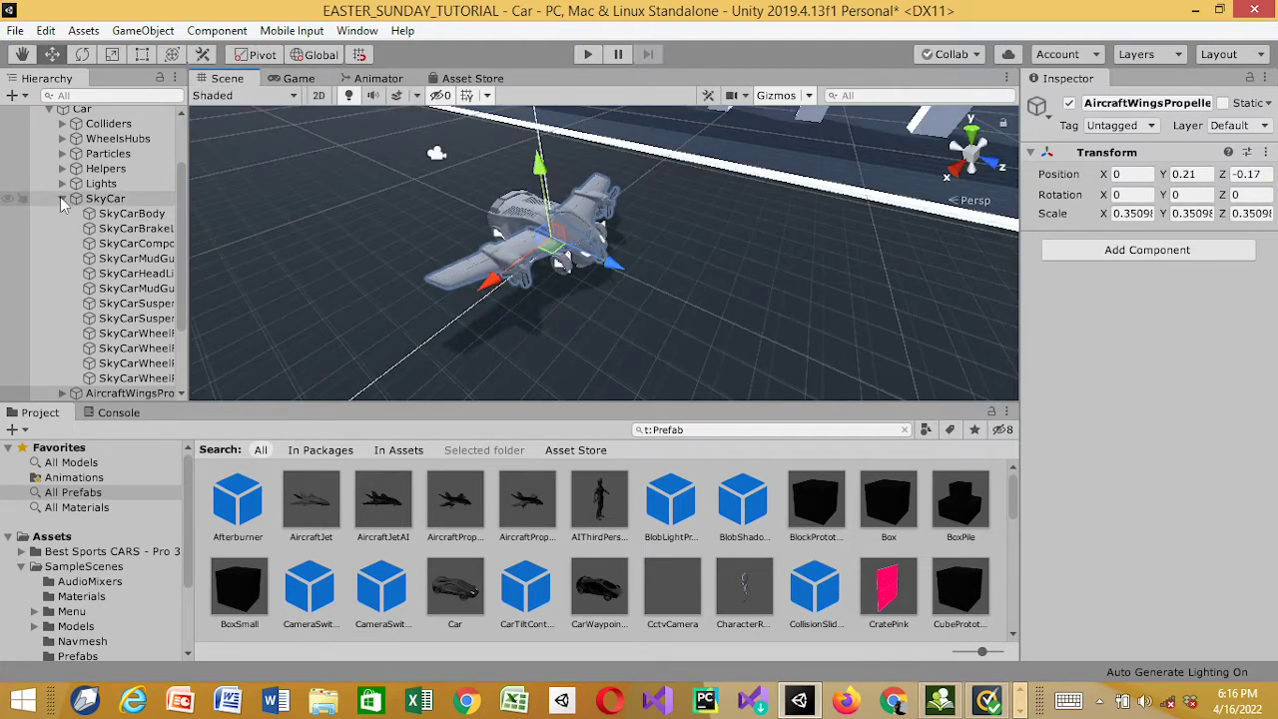
{"action": "left_click", "coordinate": [62, 199]}
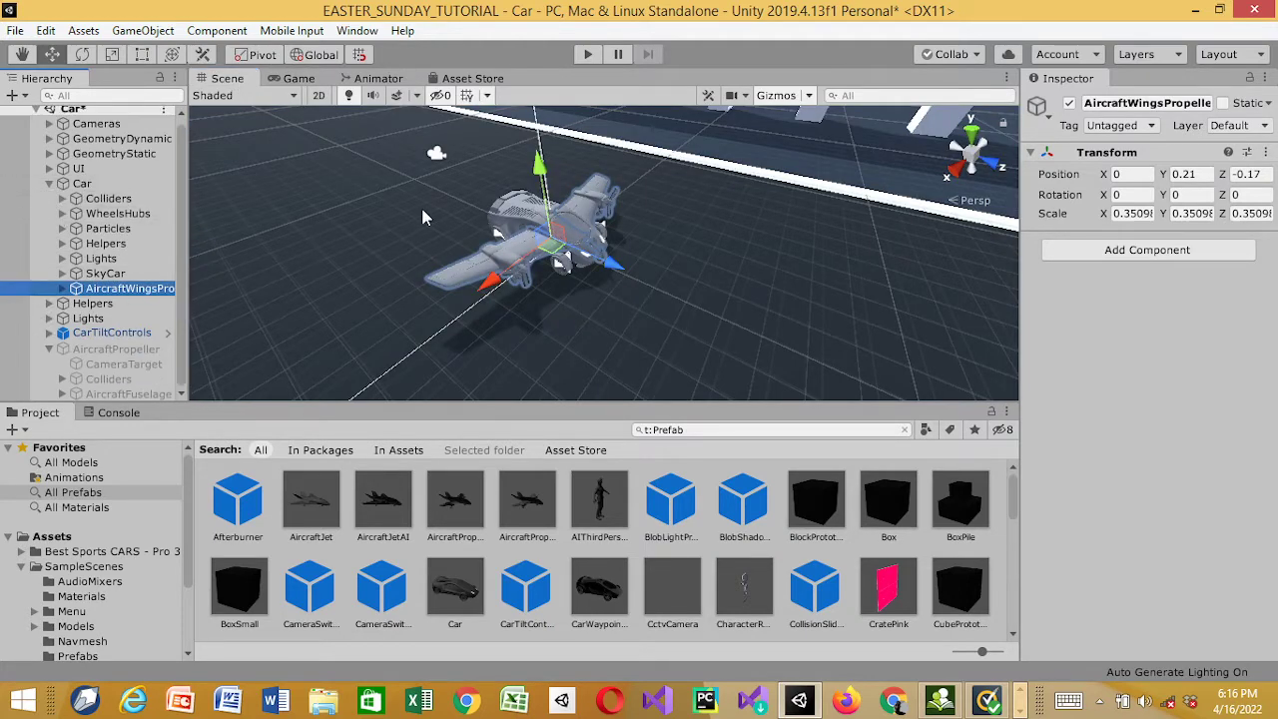
- Apply the BlackWindow material to the aircraft wings
{"action": "left_click", "coordinate": [136, 507]}
{"action": "left_click", "coordinate": [377, 597]}
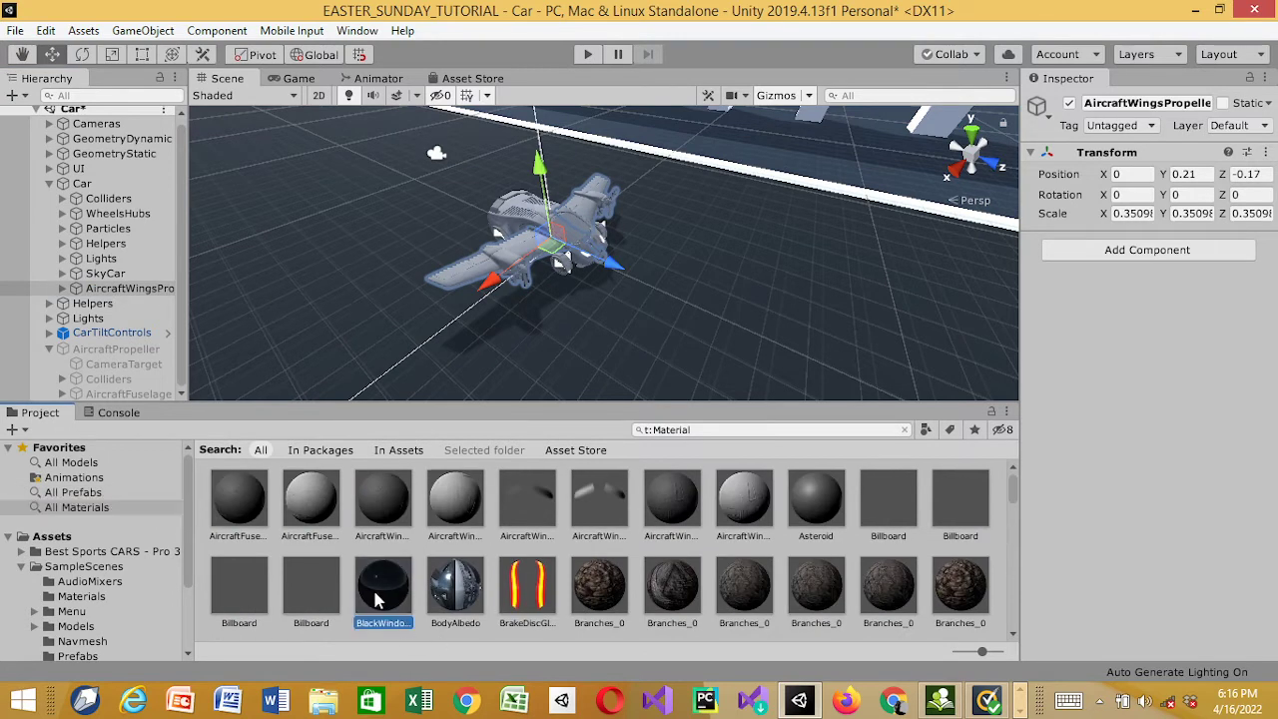
{"action": "left_click_drag", "start_coordinate": [378, 597], "coordinate": [497, 265]}
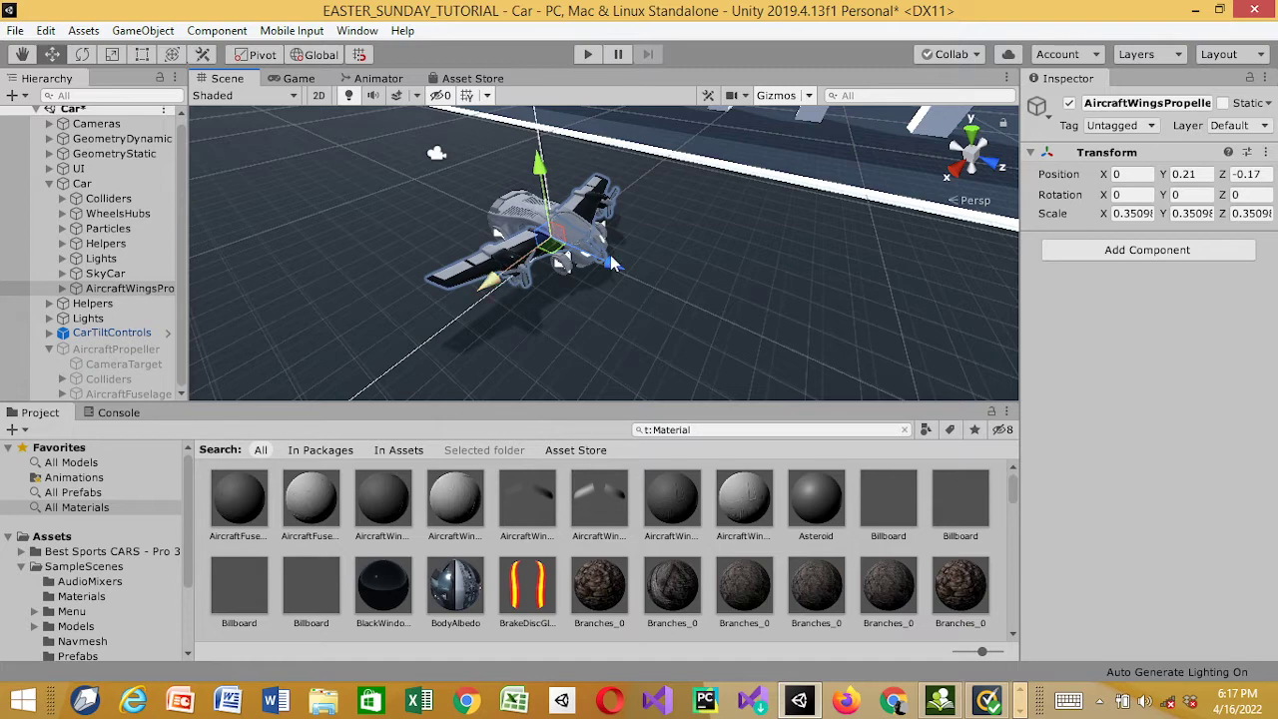
{"action": "scroll", "coordinate": [670, 246], "scroll_direction": "up", "scroll_amount": 3}
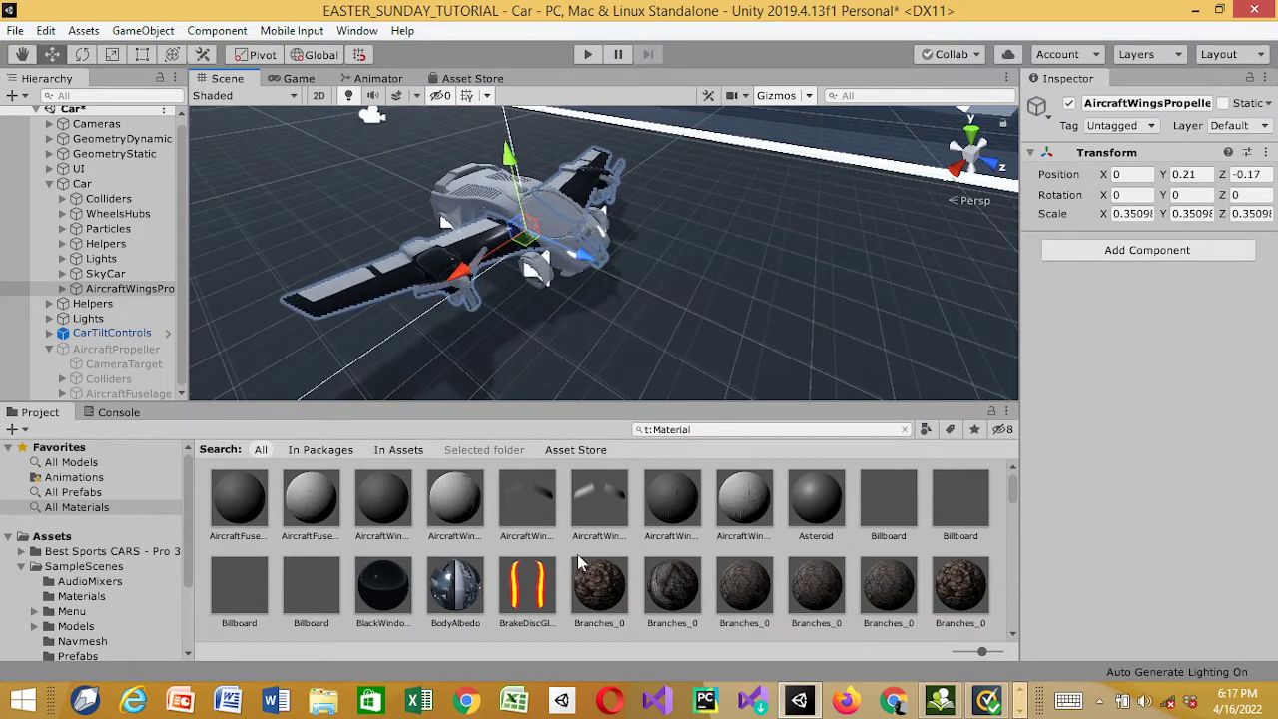
{"action": "scroll", "coordinate": [577, 555], "scroll_direction": "down", "scroll_amount": 10}
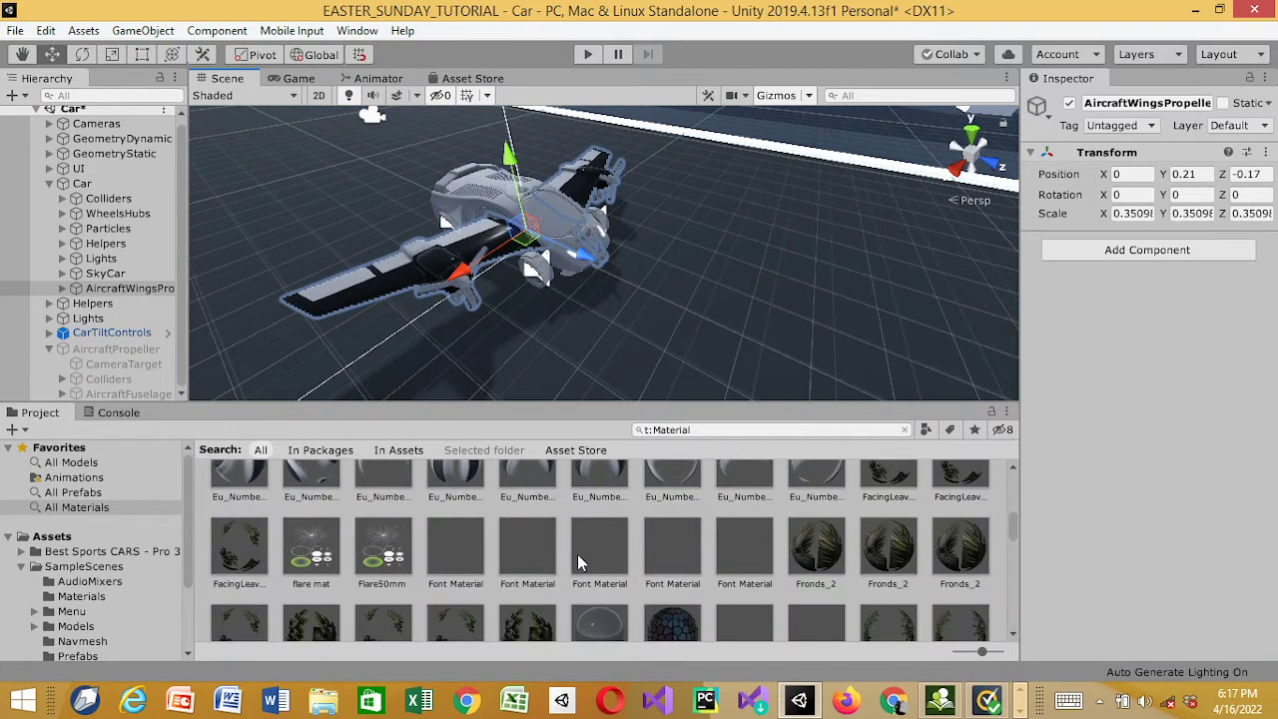
{"action": "scroll", "coordinate": [577, 562], "scroll_direction": "down", "scroll_amount": 10}
{"action": "scroll", "coordinate": [578, 562], "scroll_direction": "down", "scroll_amount": 3}
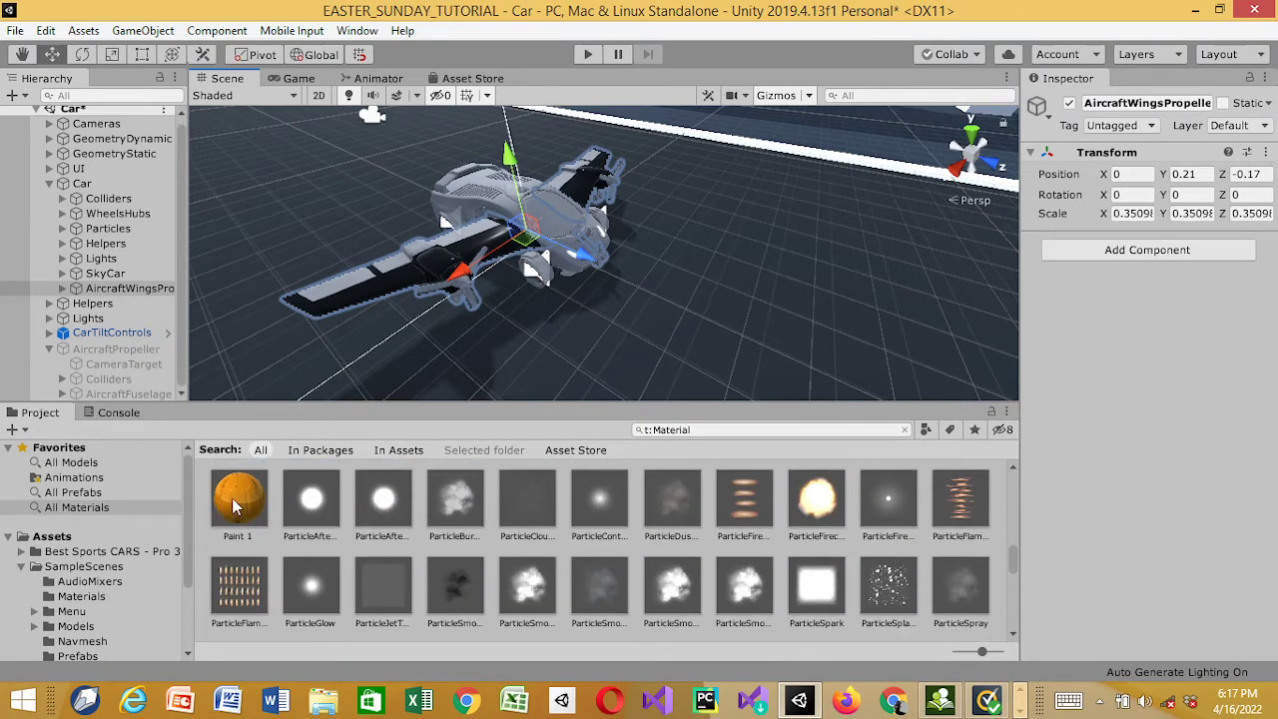
- Apply the orange Paint 1 material to both propellers
{"action": "mouse_move", "coordinate": [237, 506]}
{"action": "left_mouse_down"}
{"action": "mouse_move", "coordinate": [352, 338]}
{"action": "mouse_move", "coordinate": [460, 286]}
{"action": "left_mouse_up"}
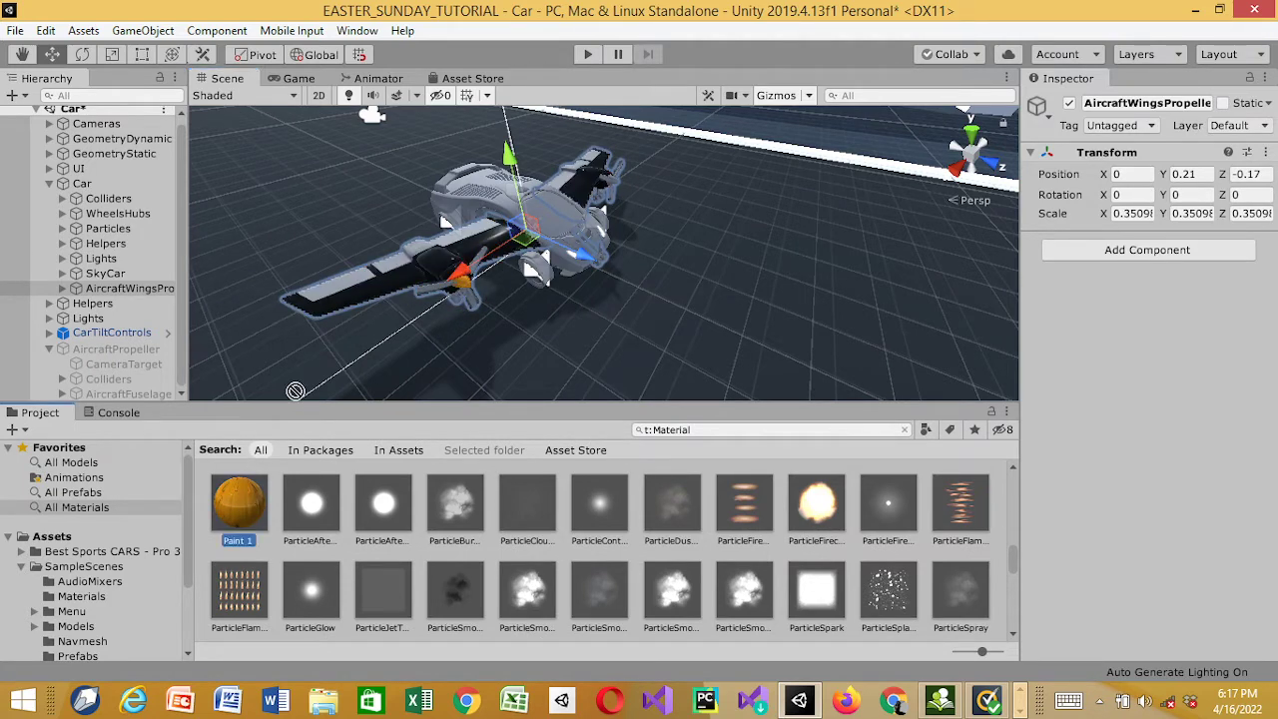
{"action": "left_click_drag", "start_coordinate": [240, 507], "coordinate": [434, 291]}
{"action": "mouse_move", "coordinate": [241, 508]}
{"action": "left_mouse_down"}
{"action": "mouse_move", "coordinate": [524, 277]}
{"action": "mouse_move", "coordinate": [615, 178]}
{"action": "left_mouse_up"}
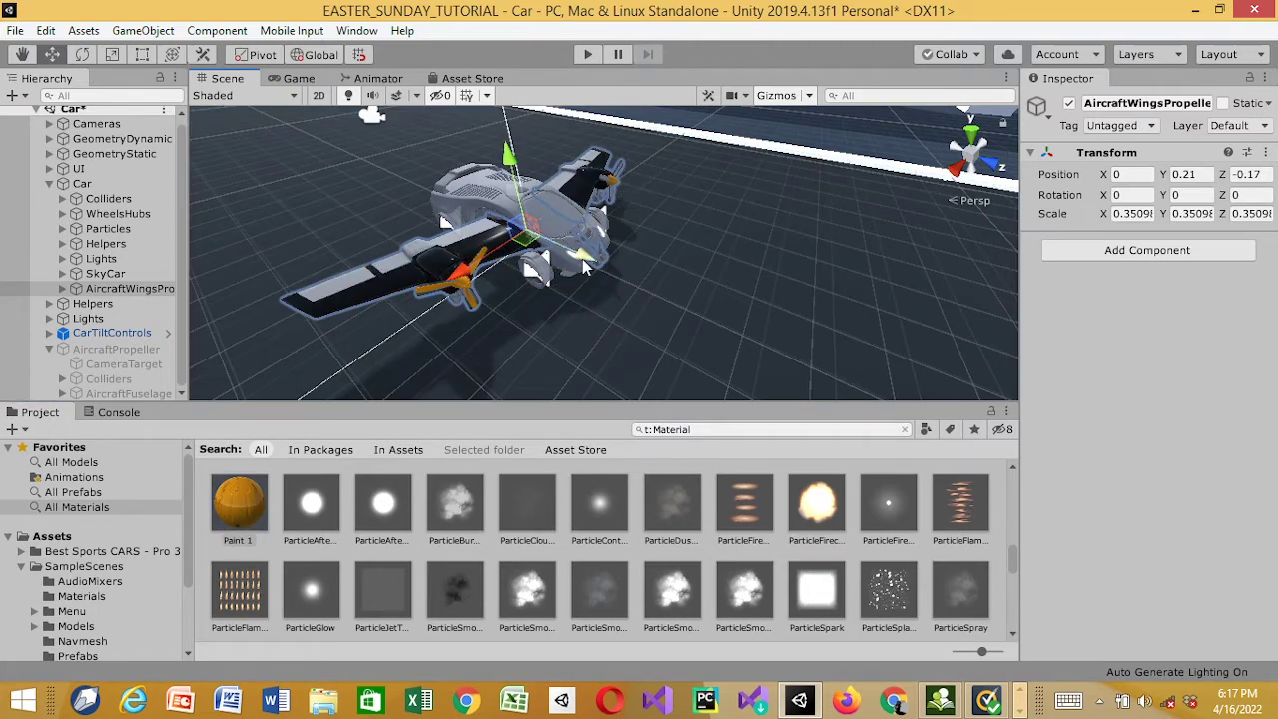
{"action": "mouse_move", "coordinate": [242, 502]}
{"action": "left_mouse_down"}
{"action": "mouse_move", "coordinate": [565, 188]}
{"action": "mouse_move", "coordinate": [616, 179]}
{"action": "mouse_move", "coordinate": [616, 200]}
{"action": "left_mouse_up"}
- Apply the Red material to the car body
{"action": "scroll", "coordinate": [539, 531], "scroll_direction": "down", "scroll_amount": 4}
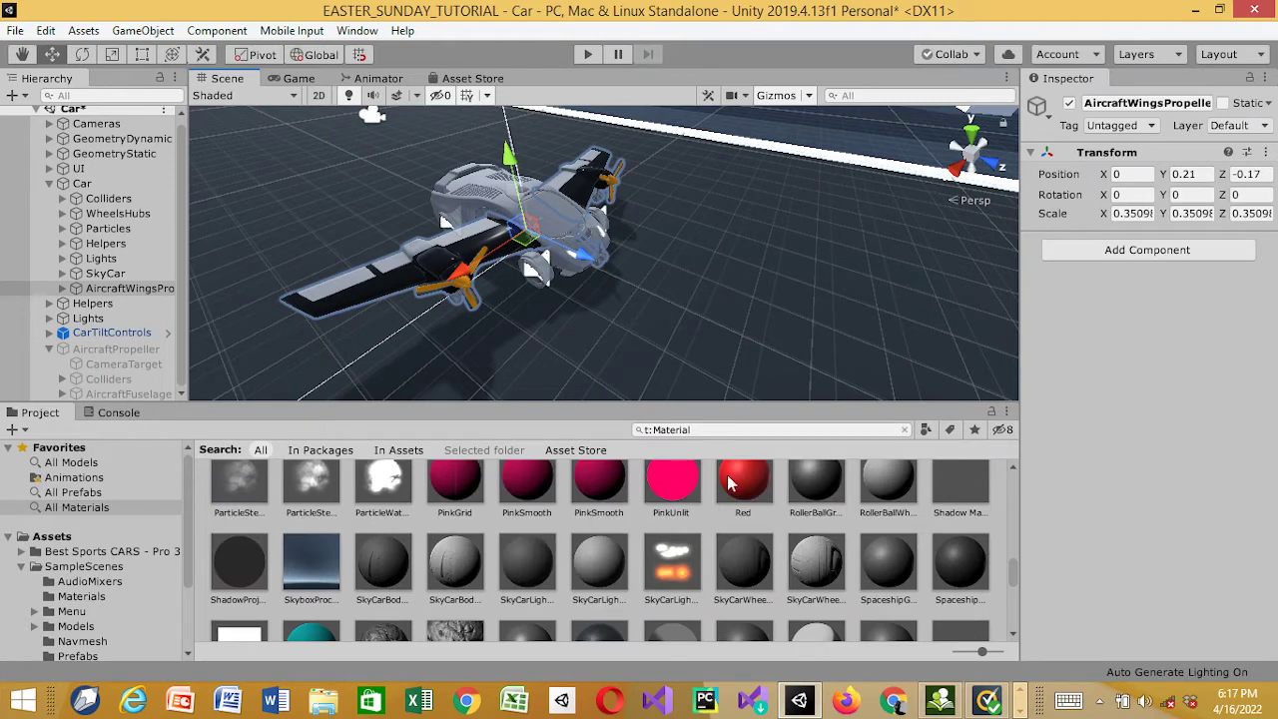
{"action": "left_click_drag", "start_coordinate": [752, 472], "coordinate": [595, 262]}
{"action": "scroll", "coordinate": [725, 364], "scroll_direction": "down", "scroll_amount": 3}
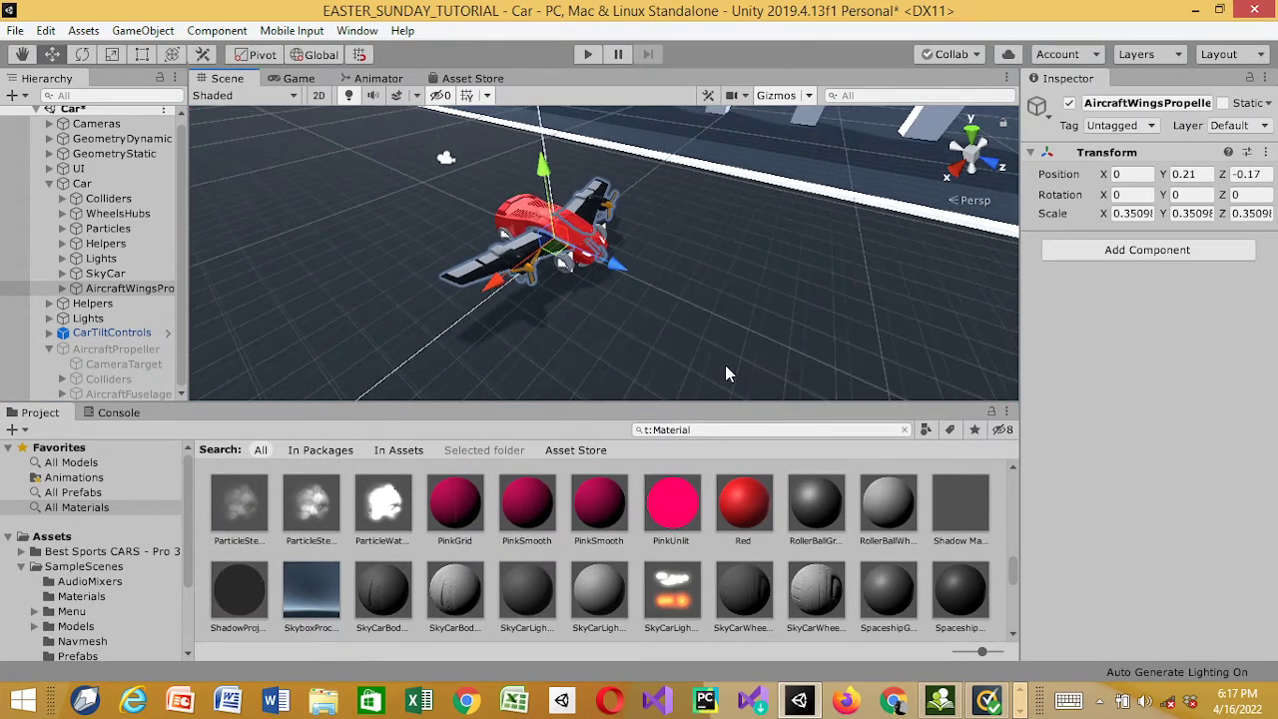
- Delete three child parts of the AircraftWingsPropeller assembly in the Hierarchy
{"action": "left_click", "coordinate": [62, 289]}
{"action": "scroll", "coordinate": [170, 364], "scroll_direction": "down", "scroll_amount": 3}
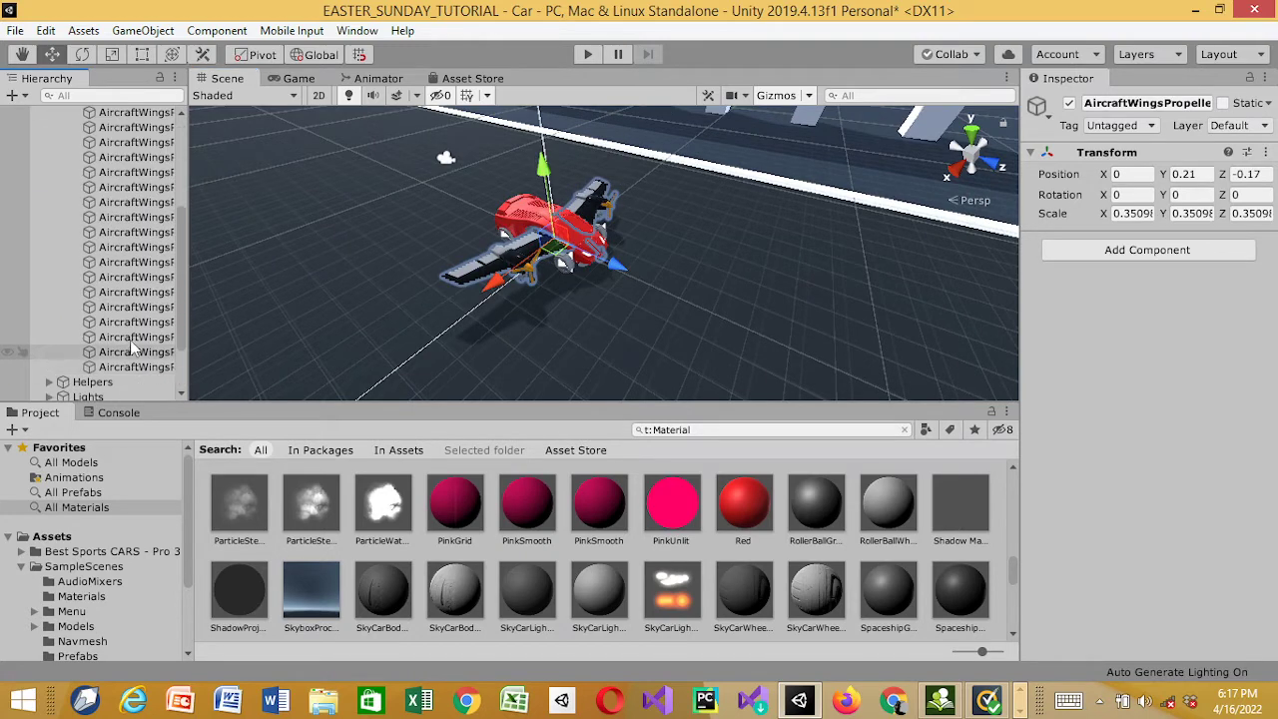
{"action": "left_click", "coordinate": [131, 338]}
{"action": "key", "text": "shift+Down"}
{"action": "key", "text": "shift+Down"}
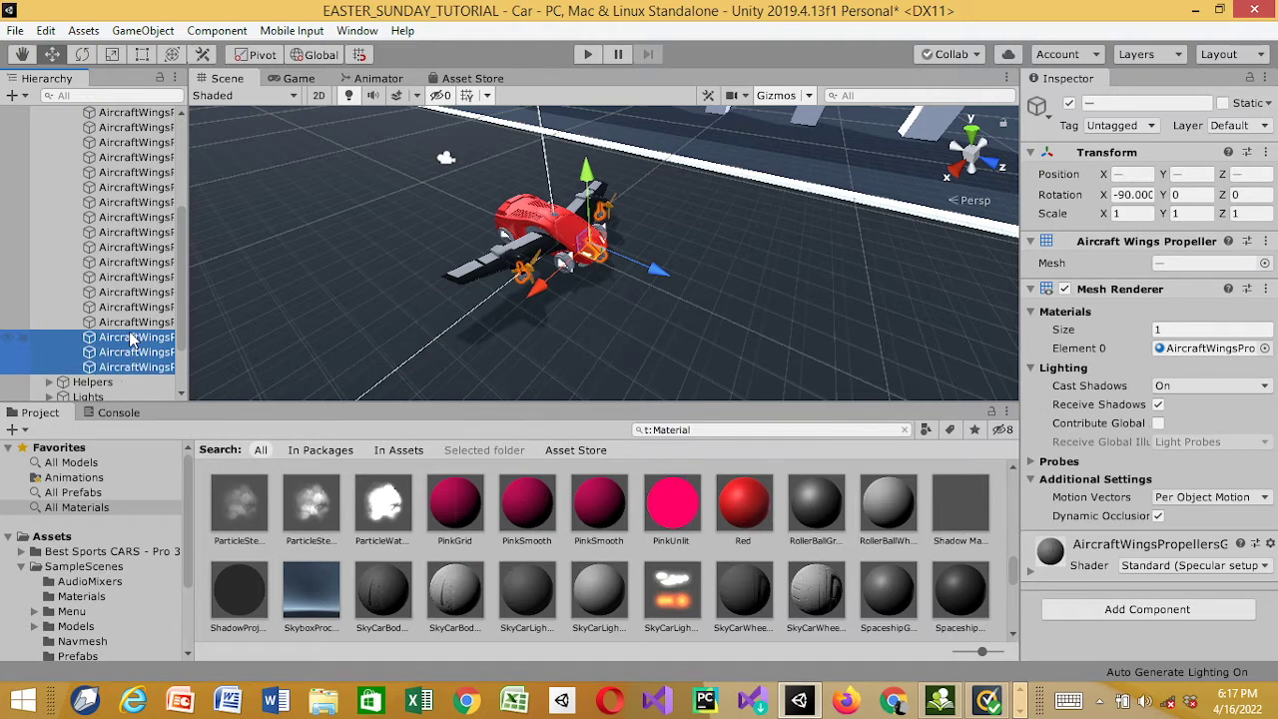
{"action": "key", "text": "Delete"}
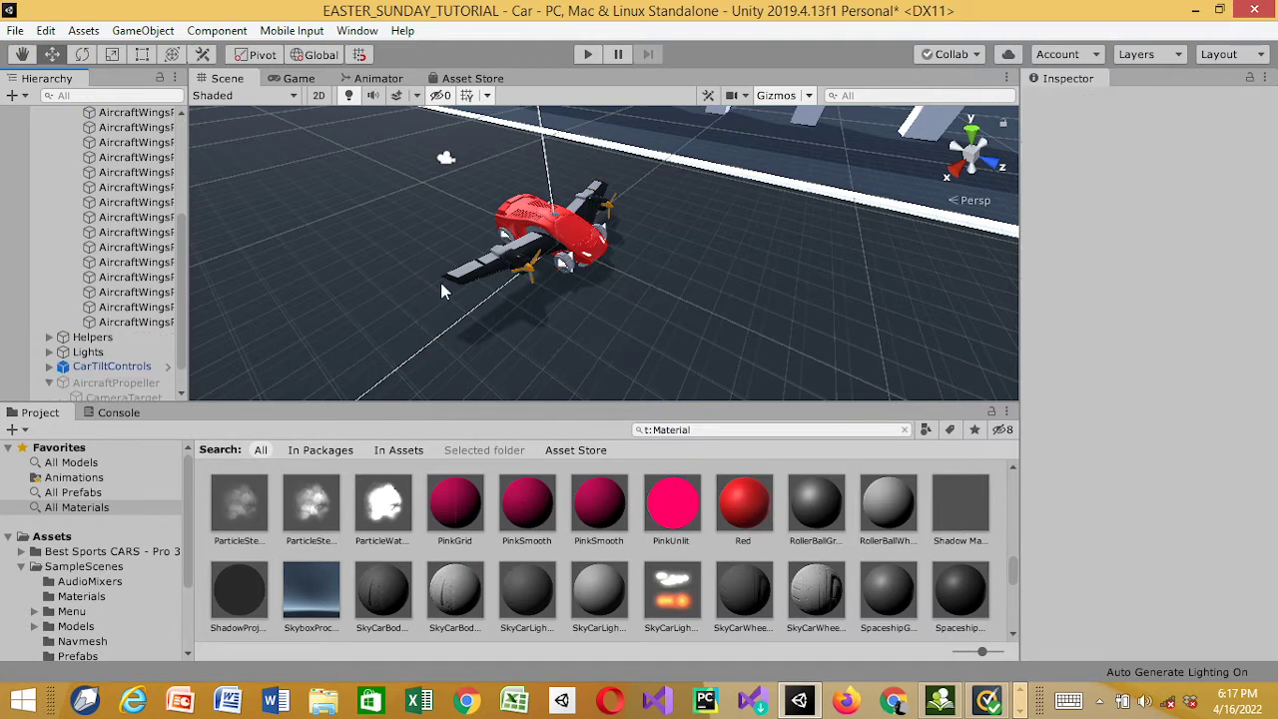
{"action": "scroll", "coordinate": [65, 289], "scroll_direction": "up", "scroll_amount": 10}
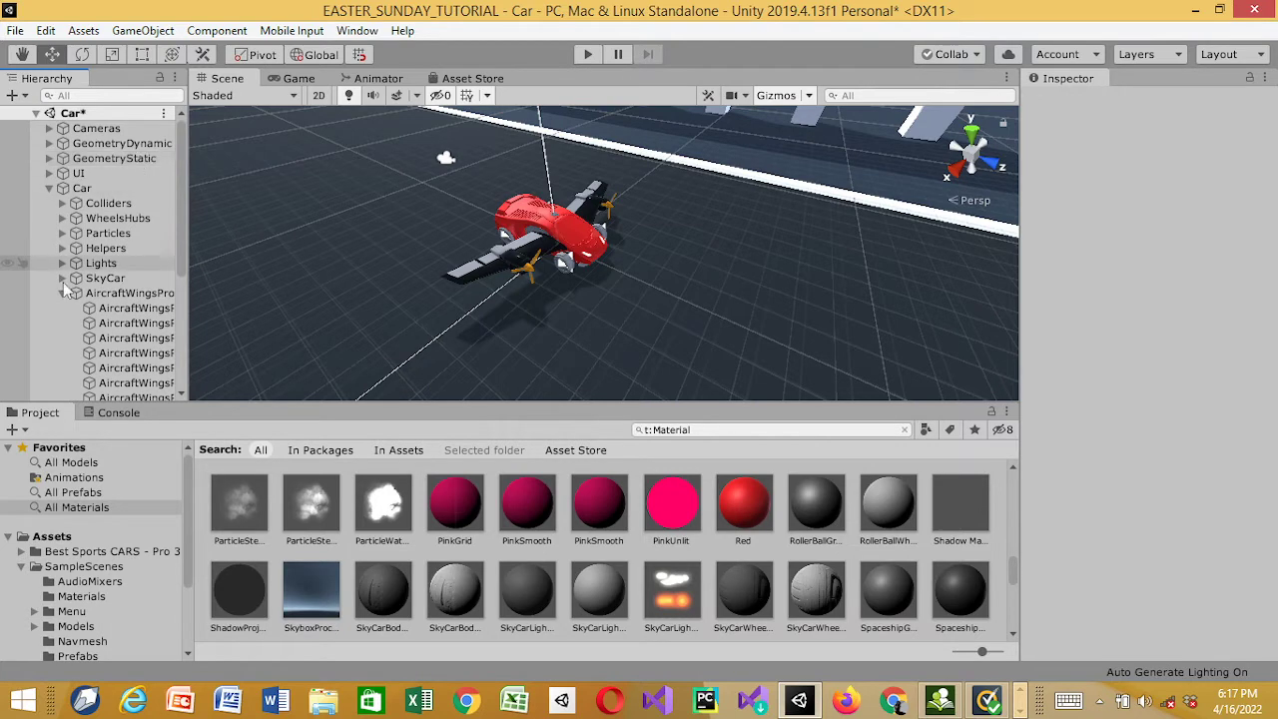
{"action": "left_click", "coordinate": [67, 293]}
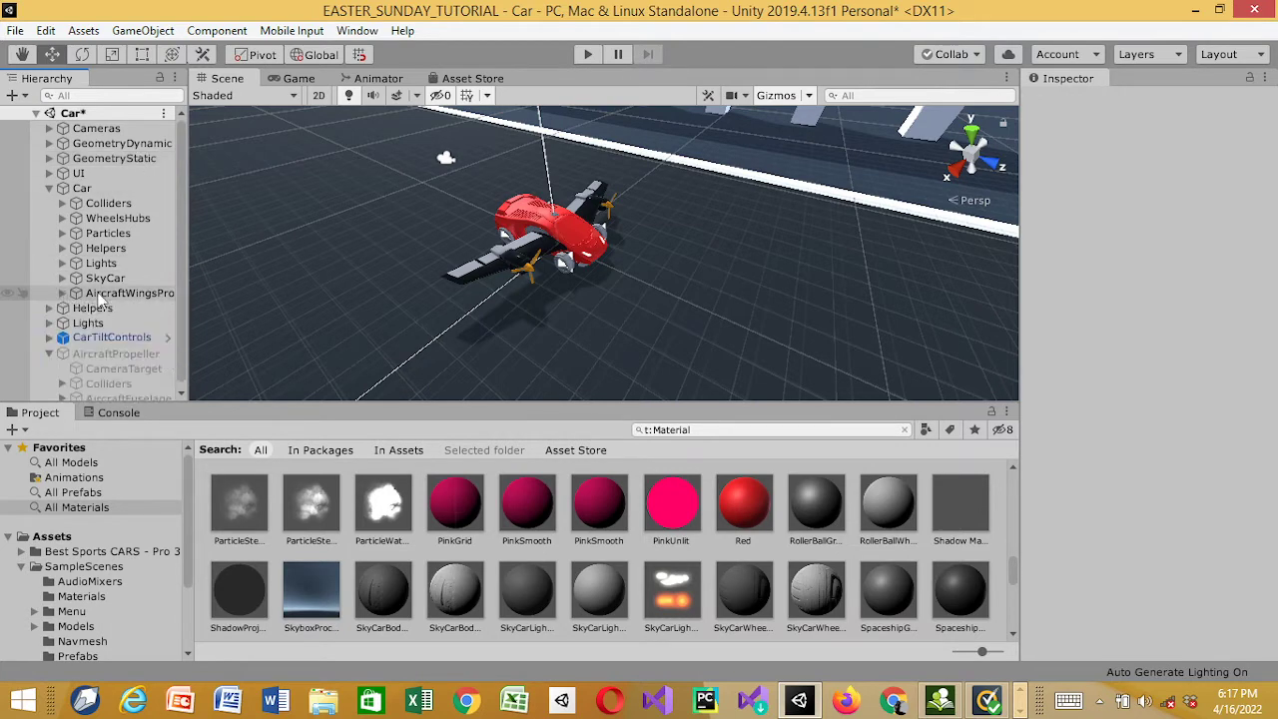
{"action": "left_click", "coordinate": [80, 188]}
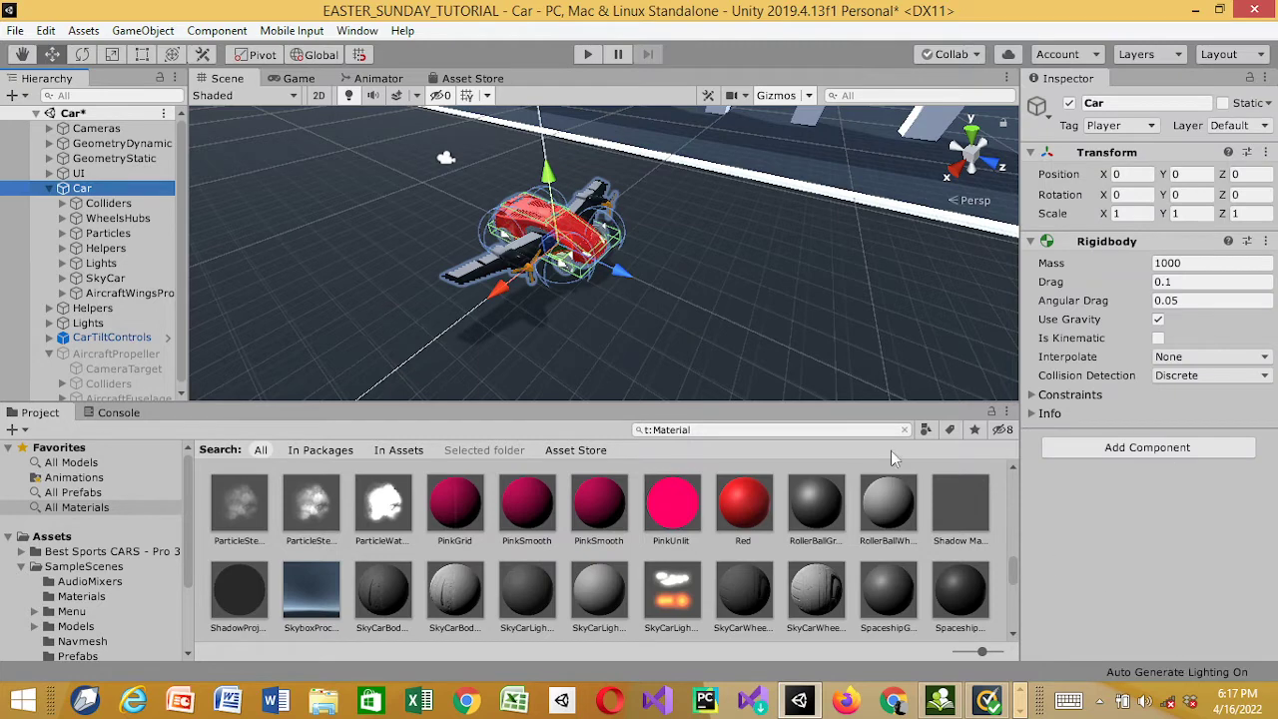
- Copy AircraftPropeller's Rigidbody values (Mass 1, Drag 0.02, Angular Drag 0.09) onto Car's Rigidbody
{"action": "left_click", "coordinate": [131, 353]}
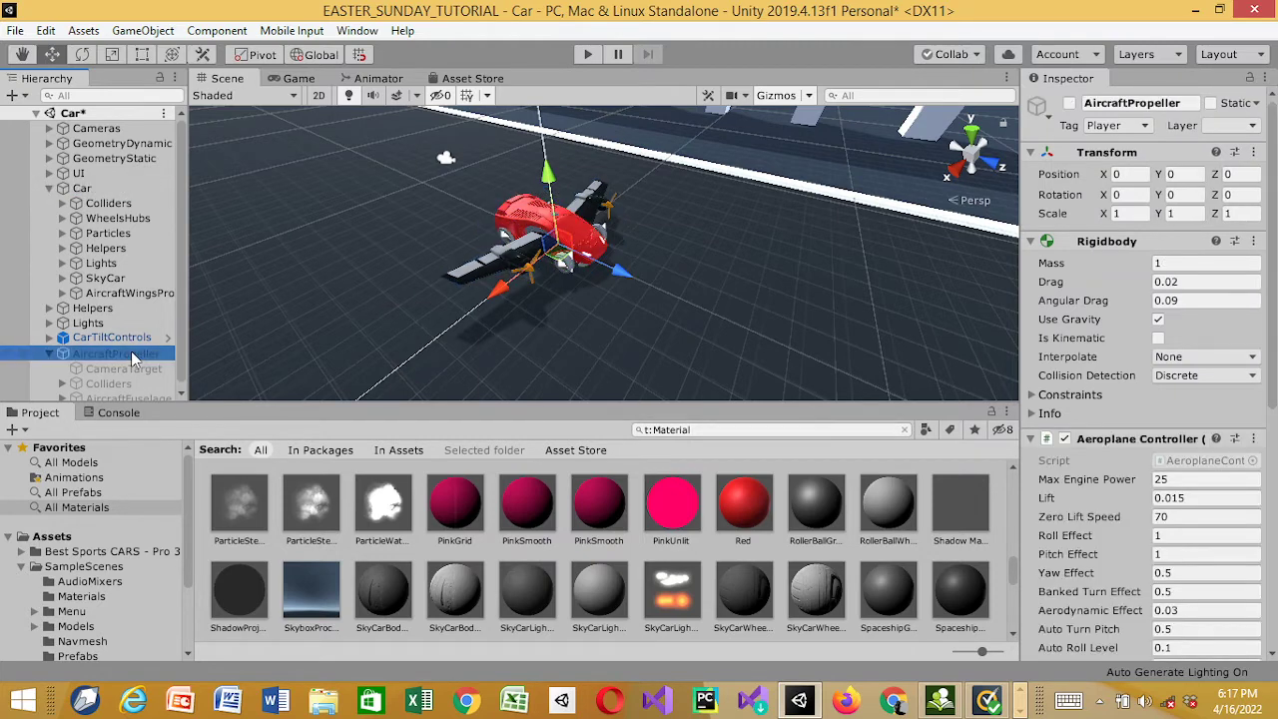
{"action": "left_click", "coordinate": [1253, 242]}
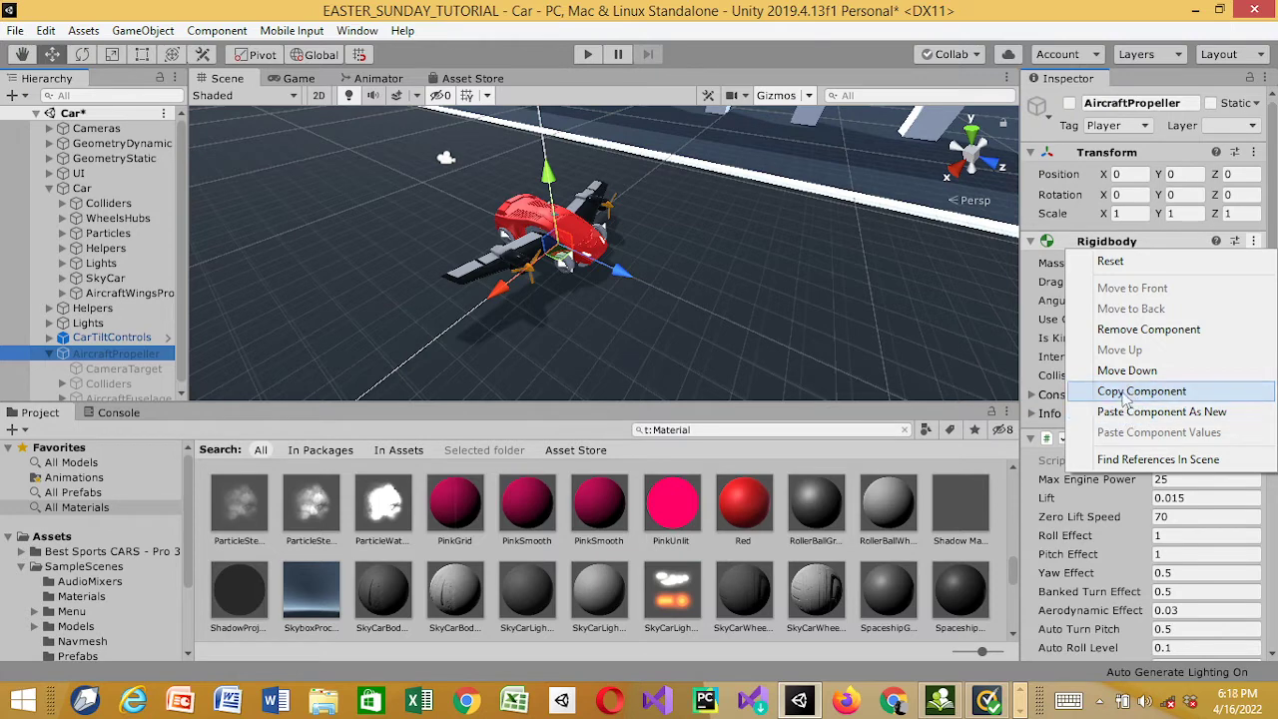
{"action": "left_click", "coordinate": [1127, 393]}
{"action": "left_click", "coordinate": [82, 188]}
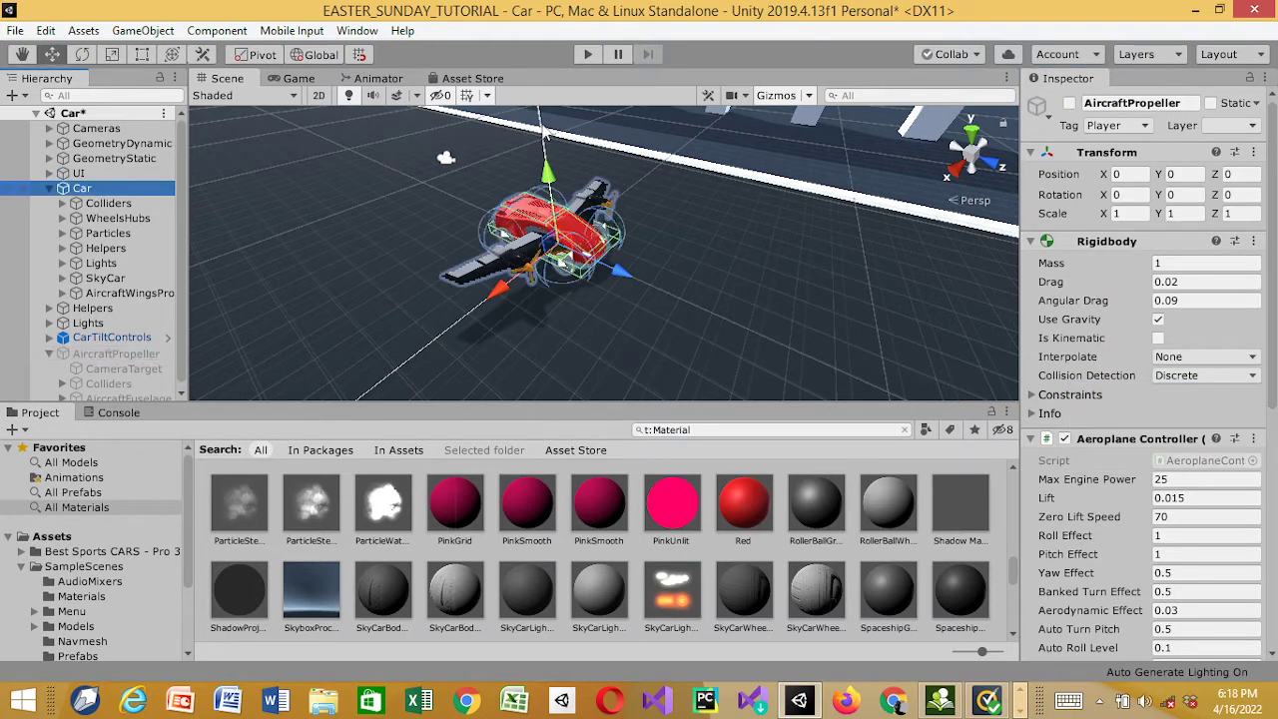
{"action": "left_click", "coordinate": [1265, 241]}
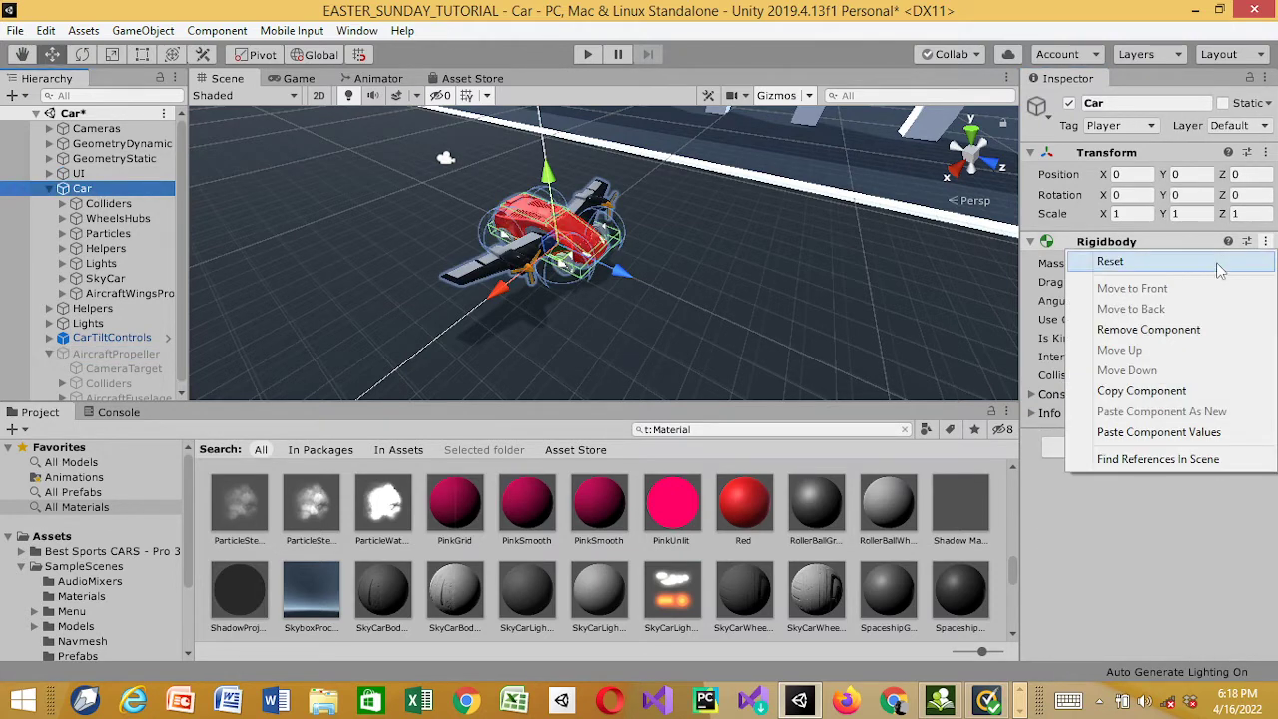
{"action": "left_click", "coordinate": [1158, 433]}
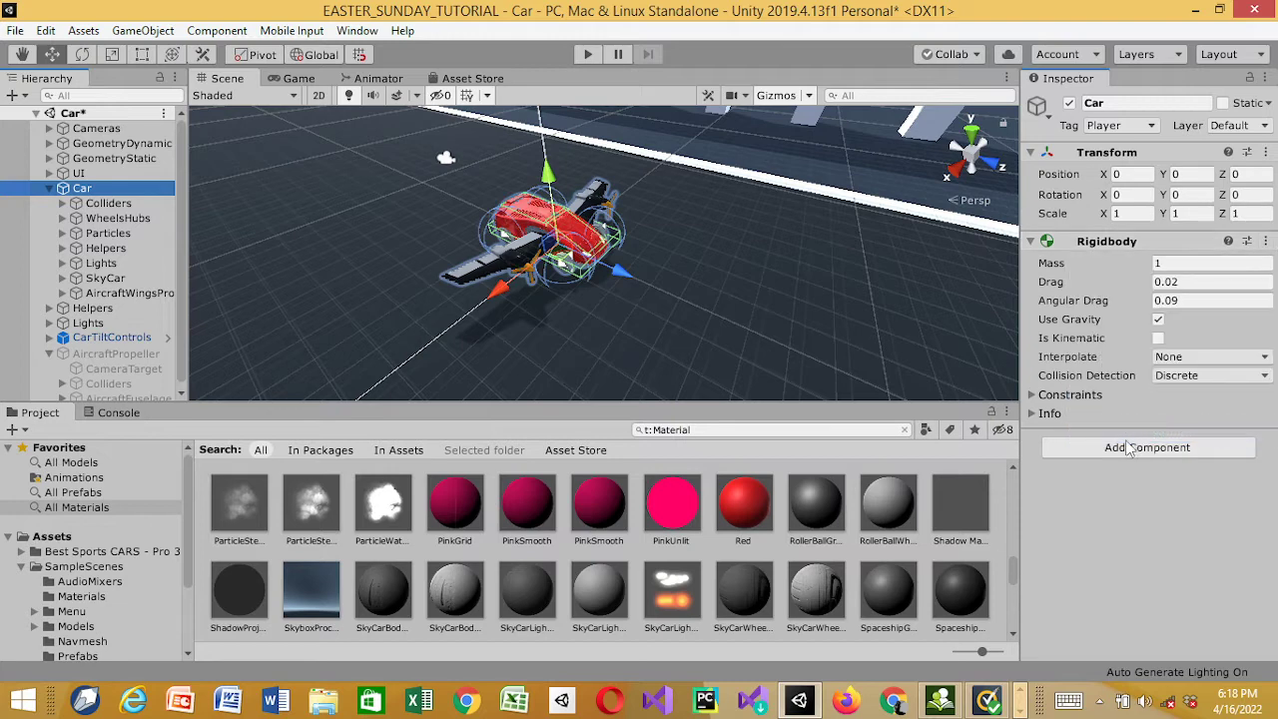
- Add Aeroplane Controller and Aeroplane Control Surface Animator to Car via an 'aer' search
{"action": "left_click", "coordinate": [1147, 448]}
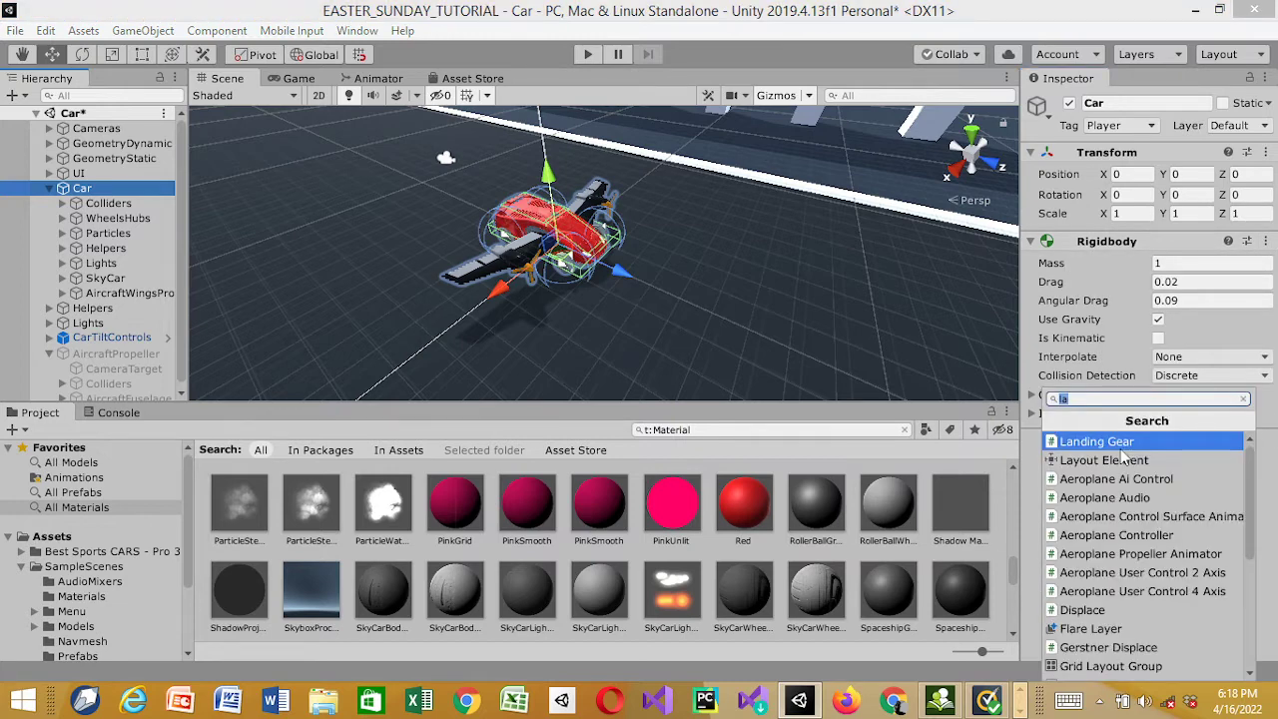
{"action": "type", "text": "aer"}
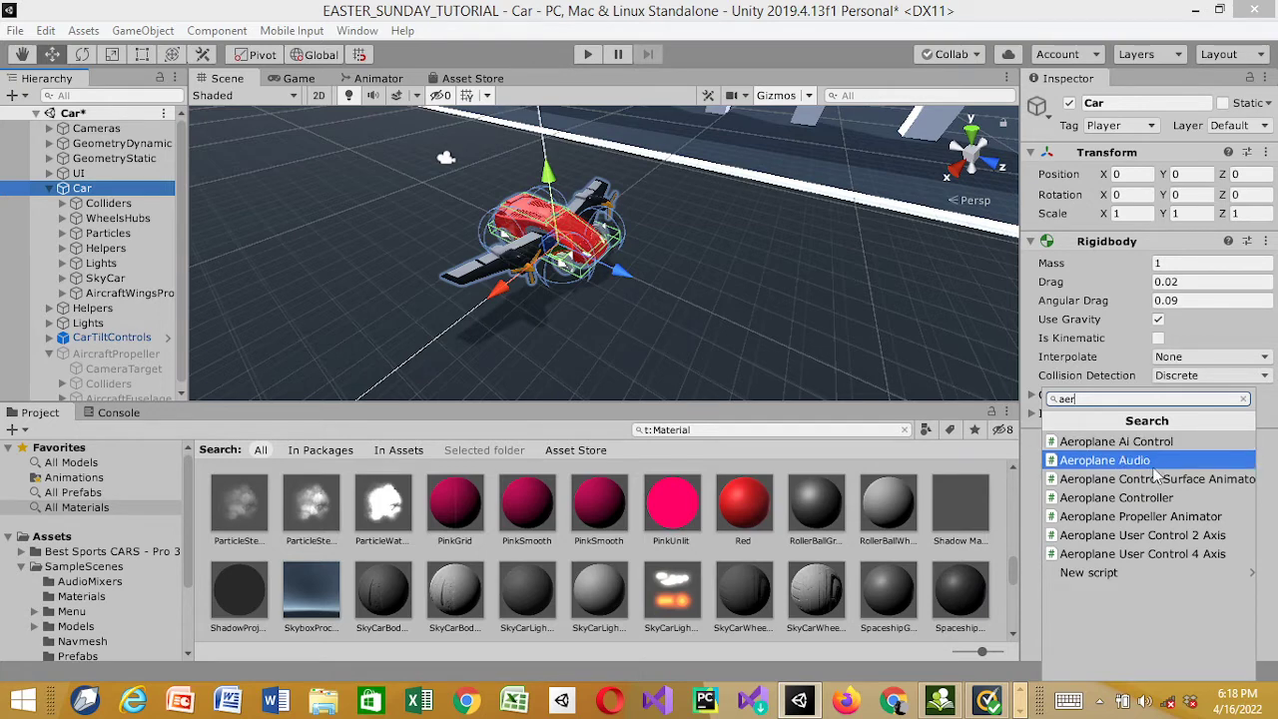
{"action": "left_click", "coordinate": [1118, 497]}
{"action": "scroll", "coordinate": [1145, 457], "scroll_direction": "down", "scroll_amount": 3}
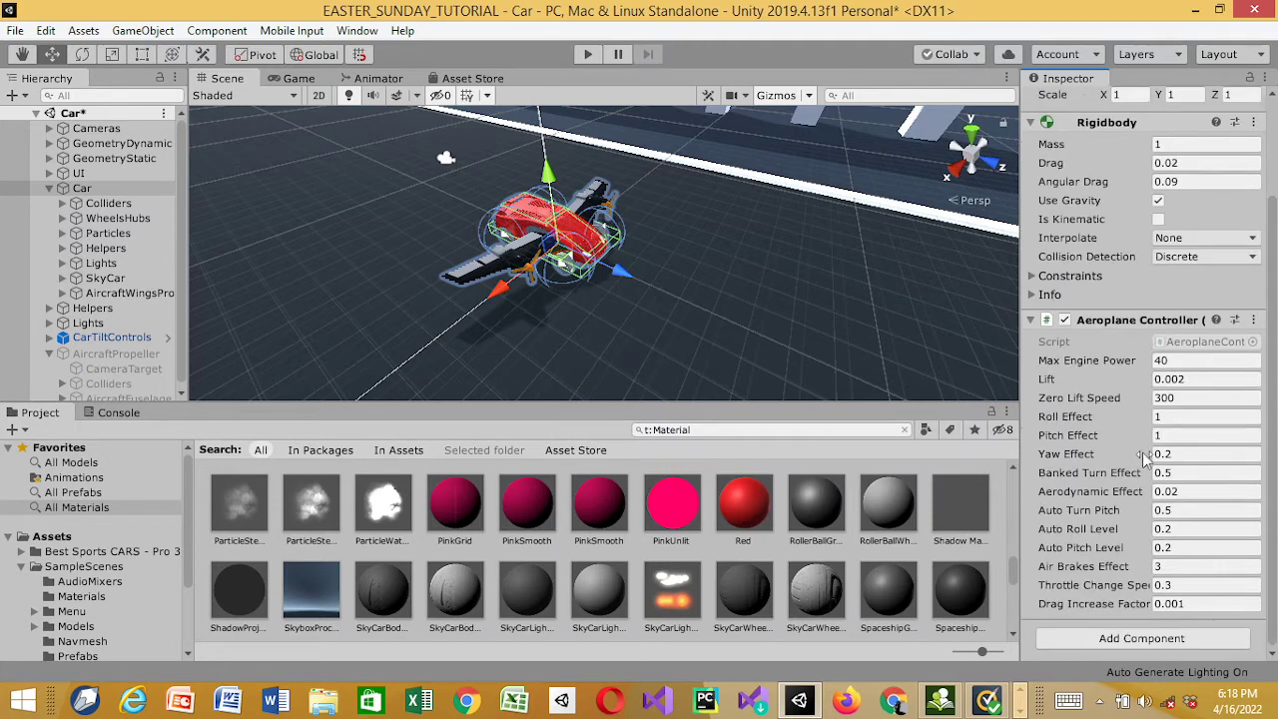
{"action": "left_click", "coordinate": [1099, 639]}
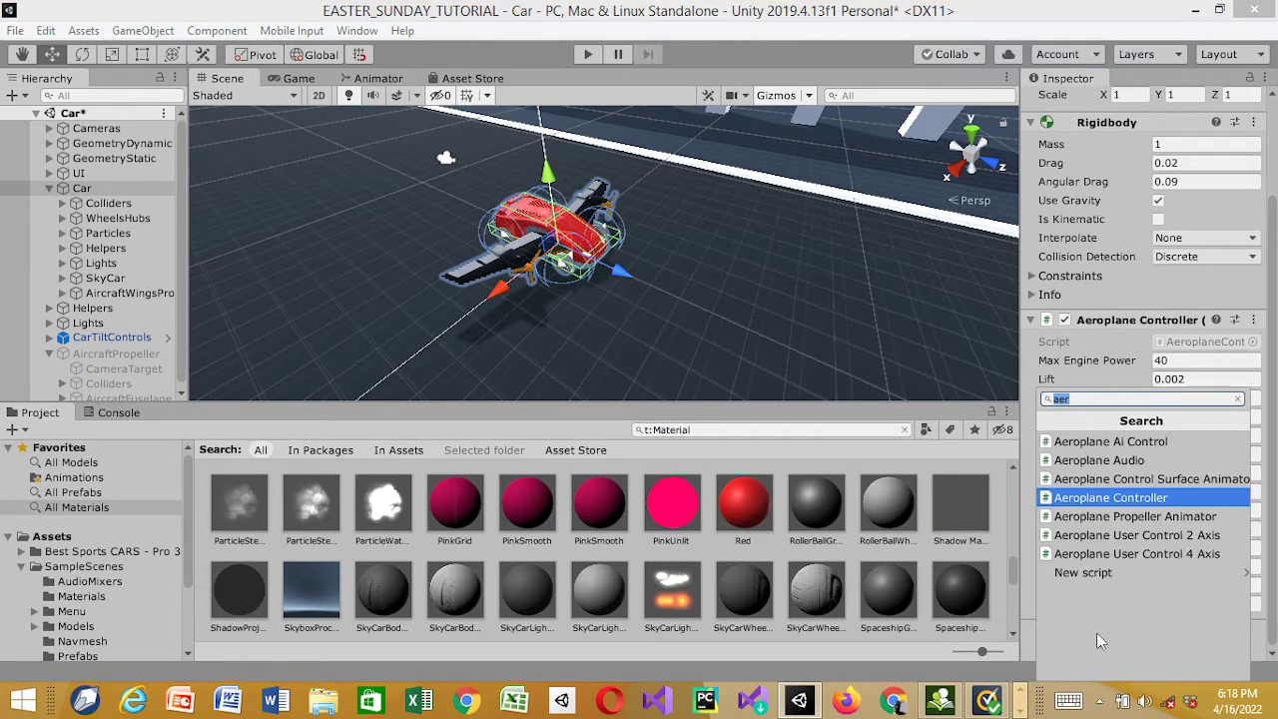
{"action": "left_click", "coordinate": [1139, 479]}
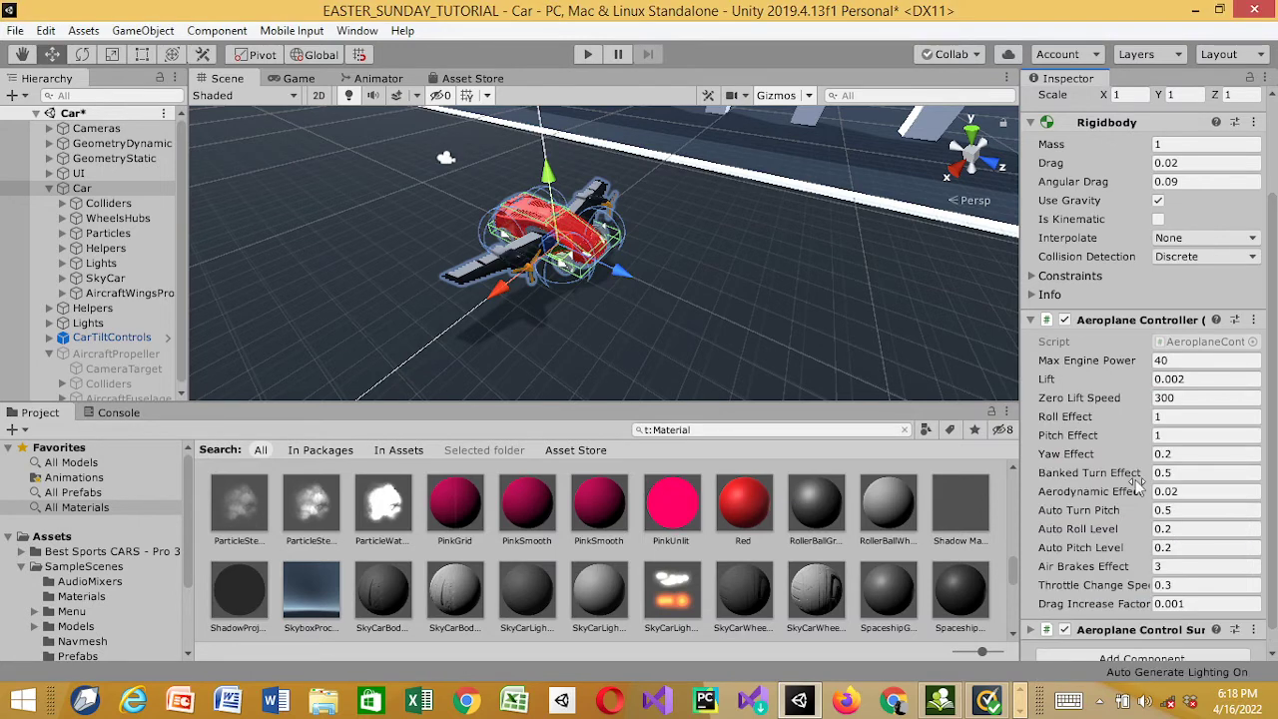
{"action": "scroll", "coordinate": [1139, 479], "scroll_direction": "down", "scroll_amount": 1}
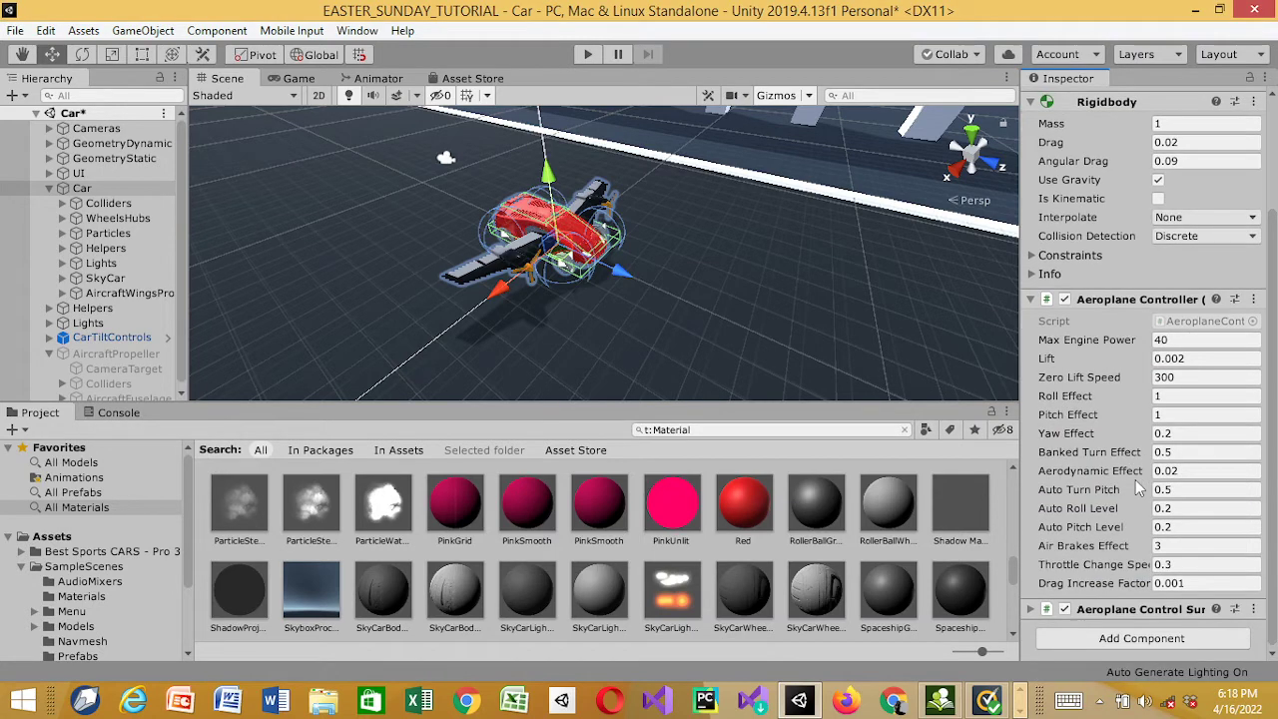
{"action": "left_click", "coordinate": [1064, 608]}
{"action": "scroll", "coordinate": [1078, 584], "scroll_direction": "down", "scroll_amount": 3}
- Add Aeroplane Audio and an Aeroplane Propeller Animator to Car
{"action": "left_click", "coordinate": [1074, 637]}
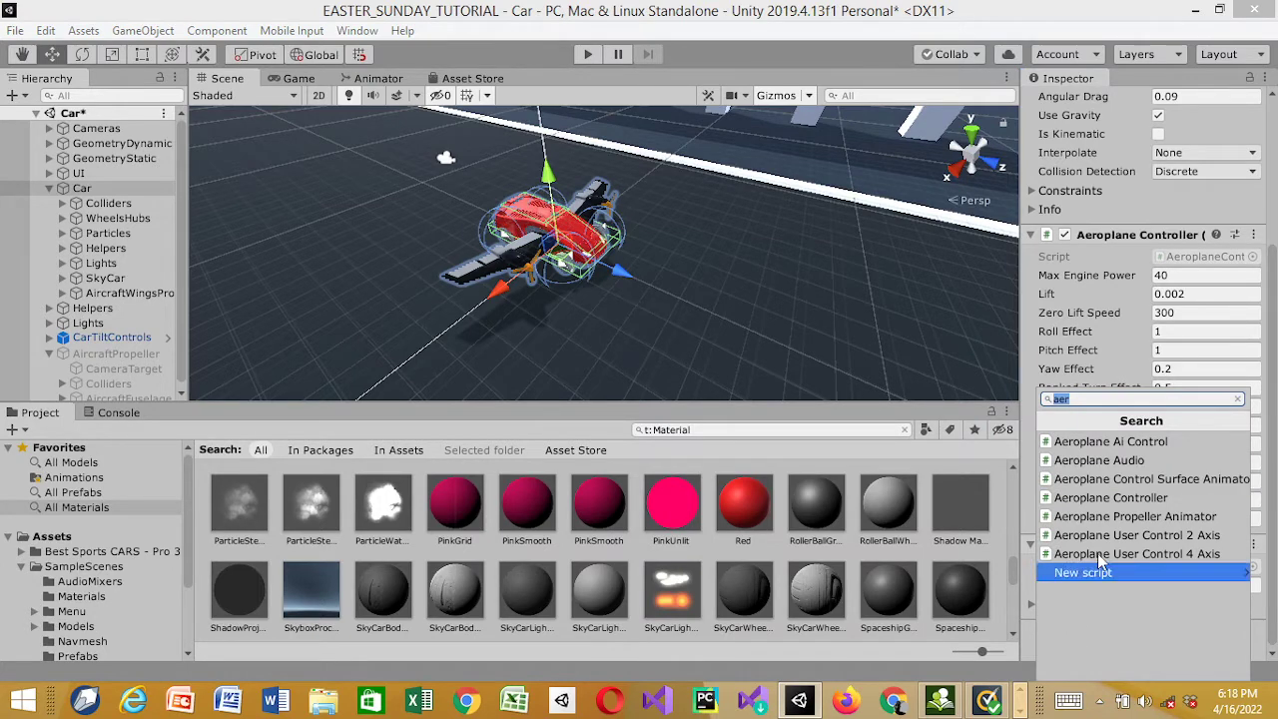
{"action": "left_click", "coordinate": [1126, 462]}
{"action": "scroll", "coordinate": [1129, 464], "scroll_direction": "down", "scroll_amount": 1}
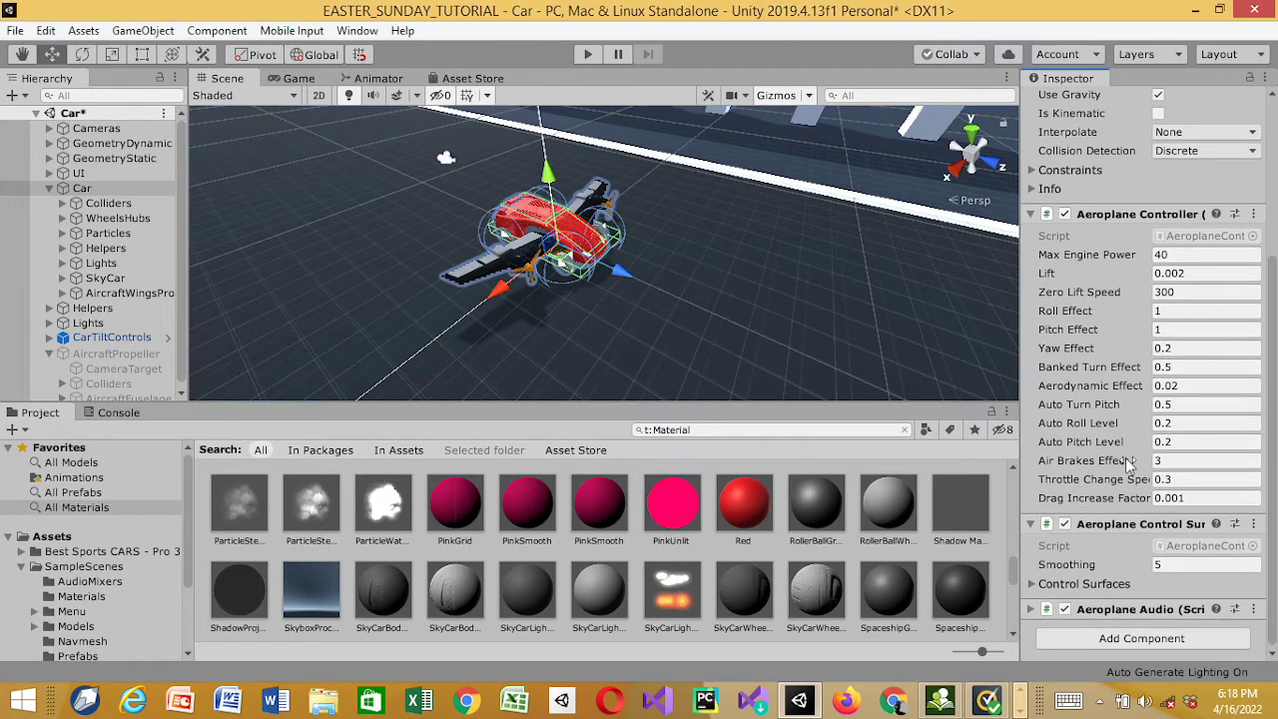
{"action": "left_click", "coordinate": [1034, 609]}
{"action": "scroll", "coordinate": [1107, 584], "scroll_direction": "down", "scroll_amount": 5}
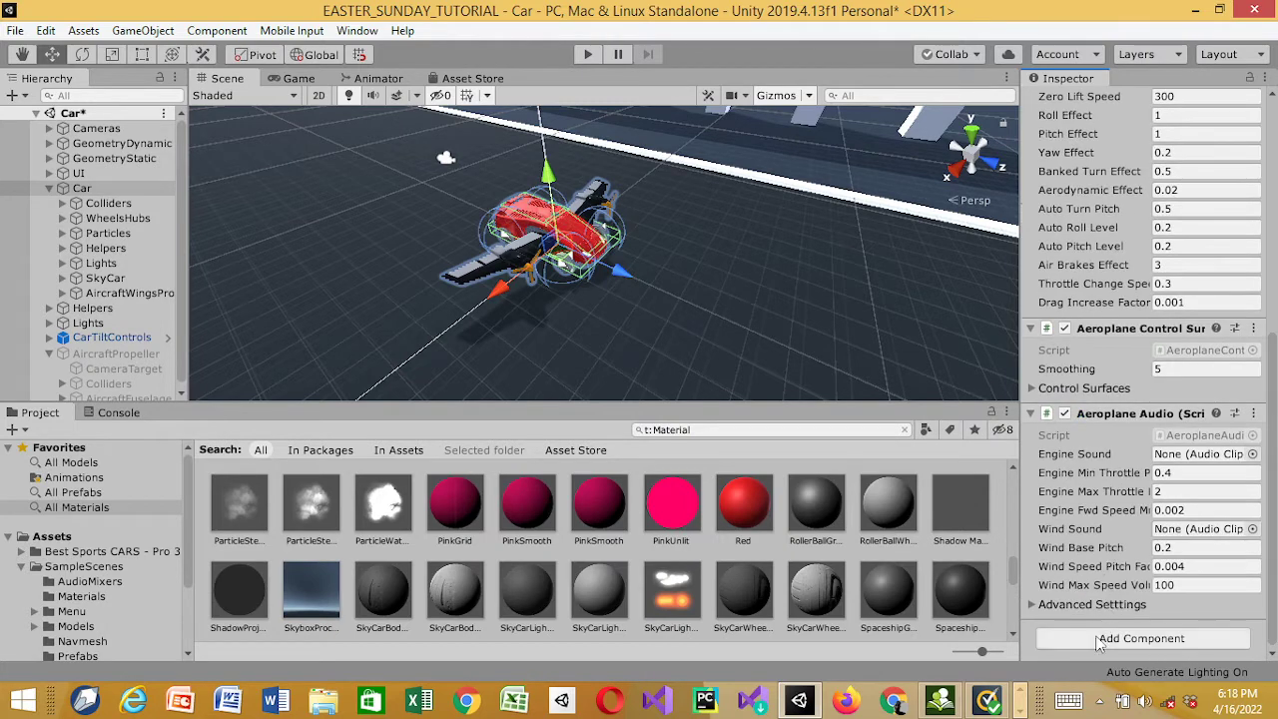
{"action": "left_click", "coordinate": [1096, 633]}
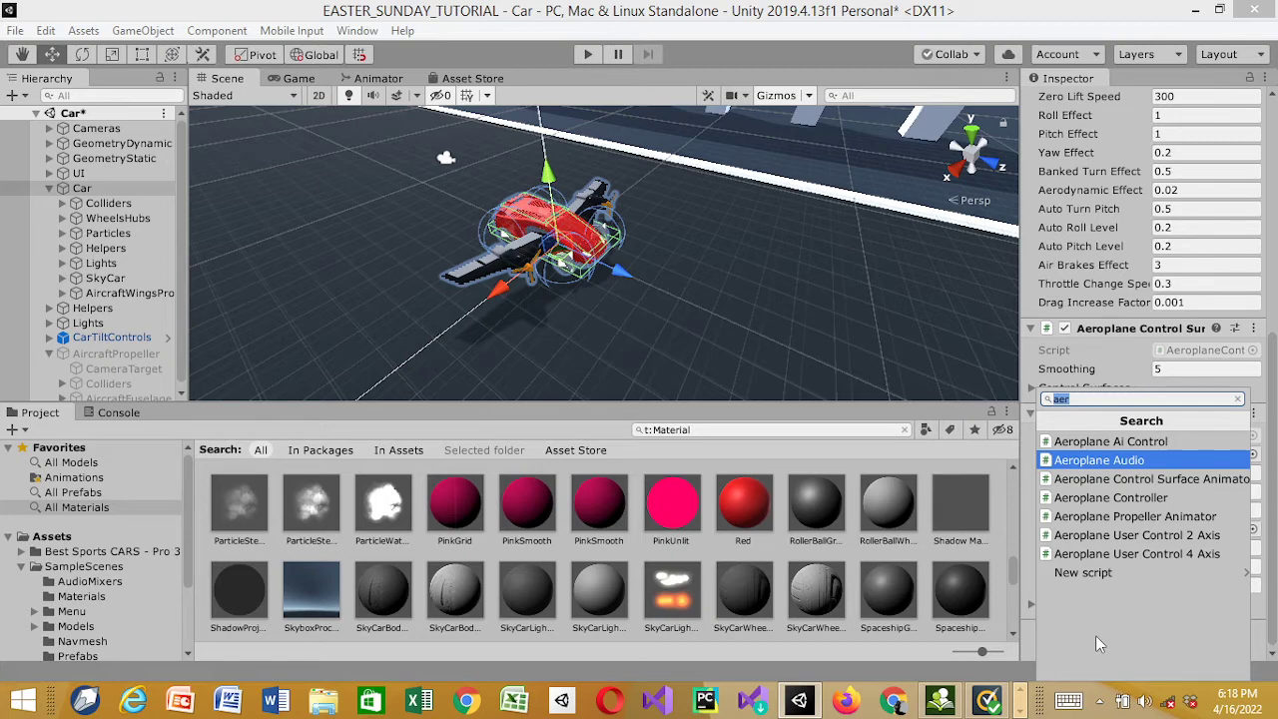
{"action": "left_click", "coordinate": [1136, 517]}
{"action": "scroll", "coordinate": [1113, 599], "scroll_direction": "down", "scroll_amount": 1}
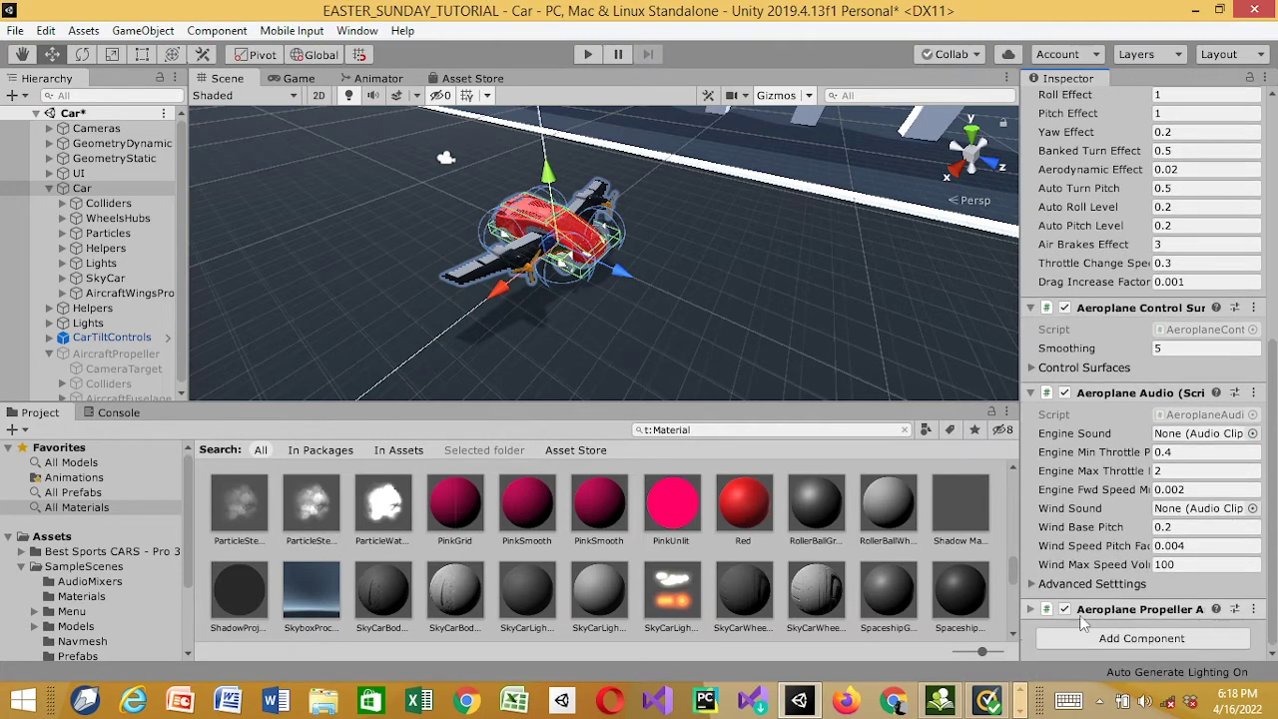
{"action": "left_click", "coordinate": [1032, 609]}
{"action": "scroll", "coordinate": [1108, 609], "scroll_direction": "down", "scroll_amount": 4}
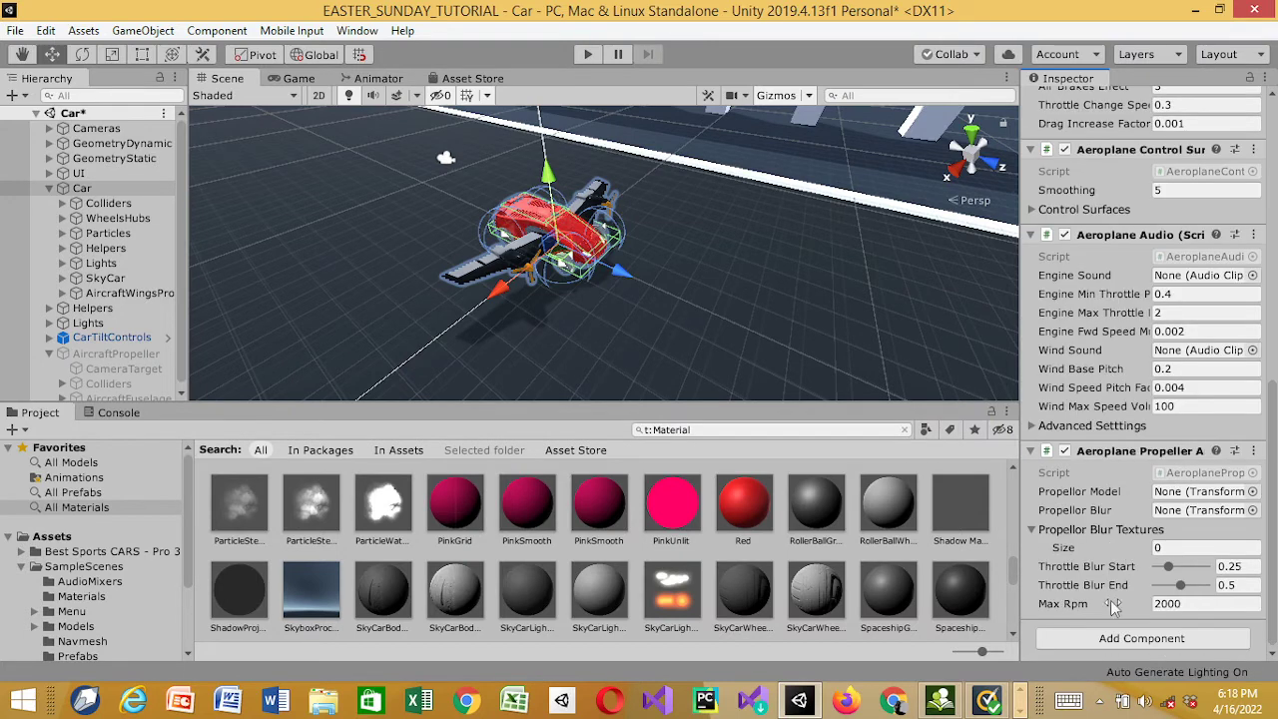
- Add a second Aeroplane Propeller Animator and Aeroplane User Control 4 Axis to Car
{"action": "left_click", "coordinate": [1098, 640]}
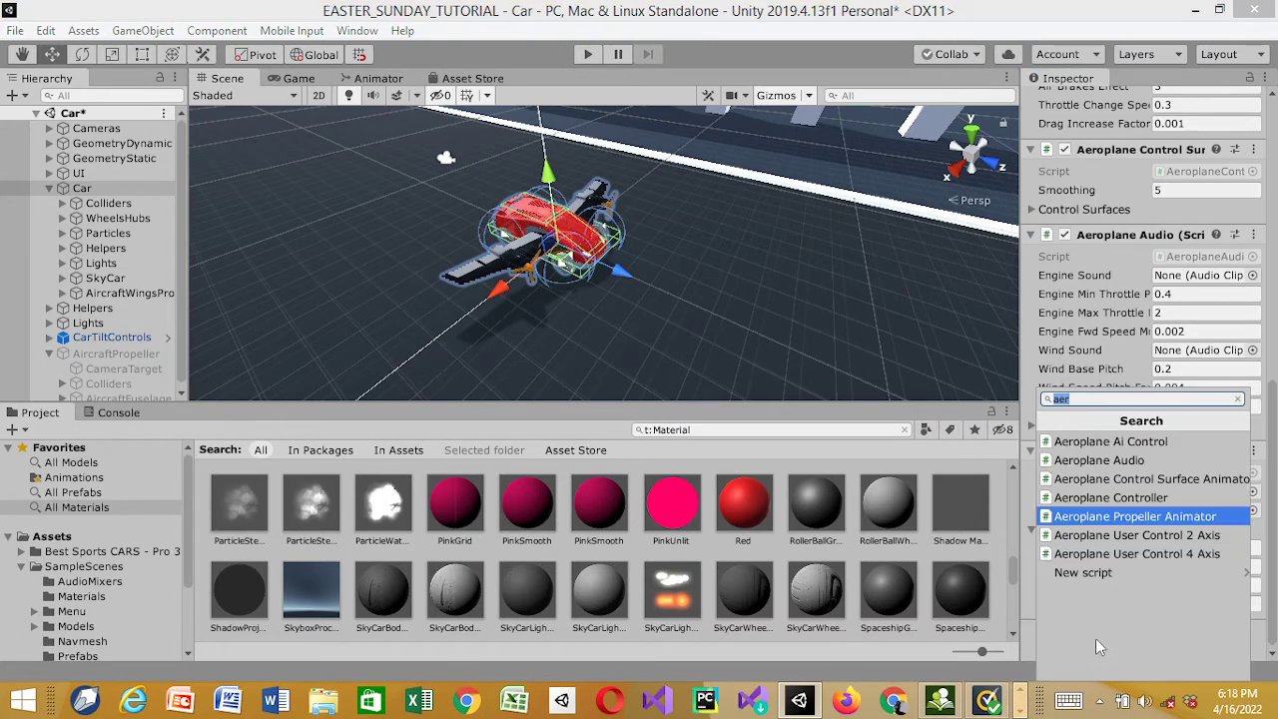
{"action": "left_click", "coordinate": [1087, 514]}
{"action": "scroll", "coordinate": [1086, 515], "scroll_direction": "down", "scroll_amount": 5}
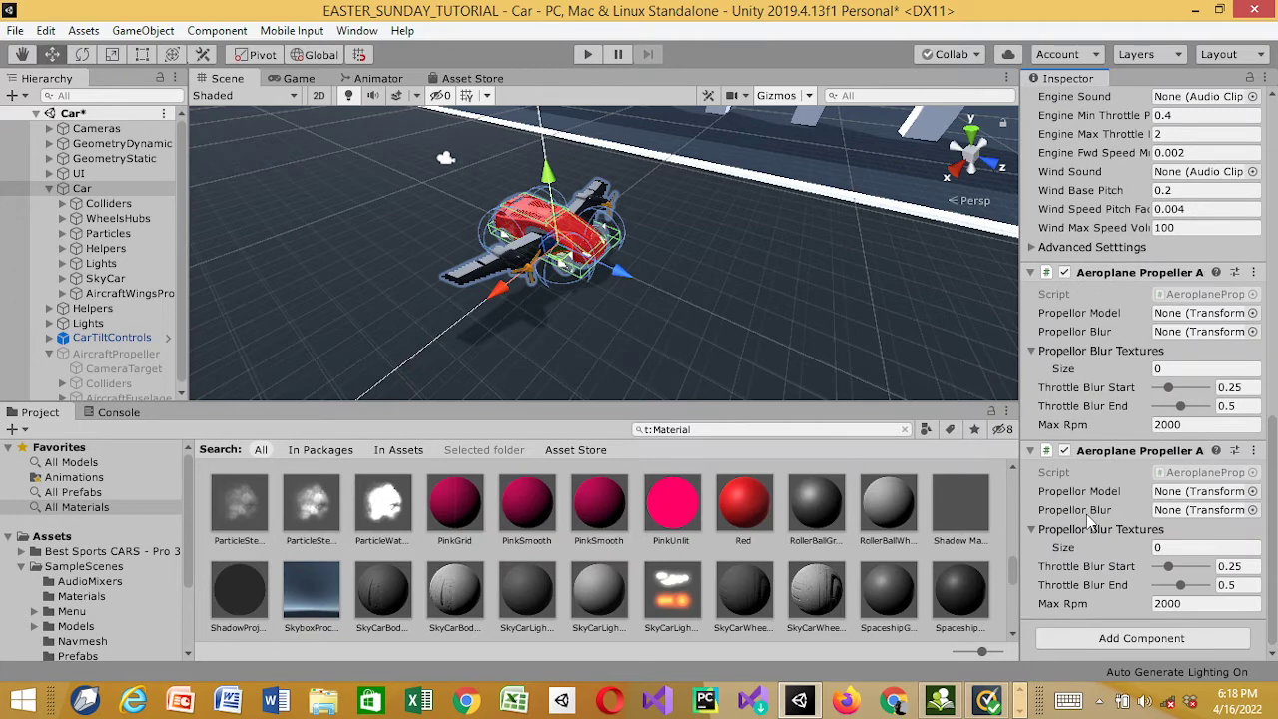
{"action": "left_click", "coordinate": [1066, 643]}
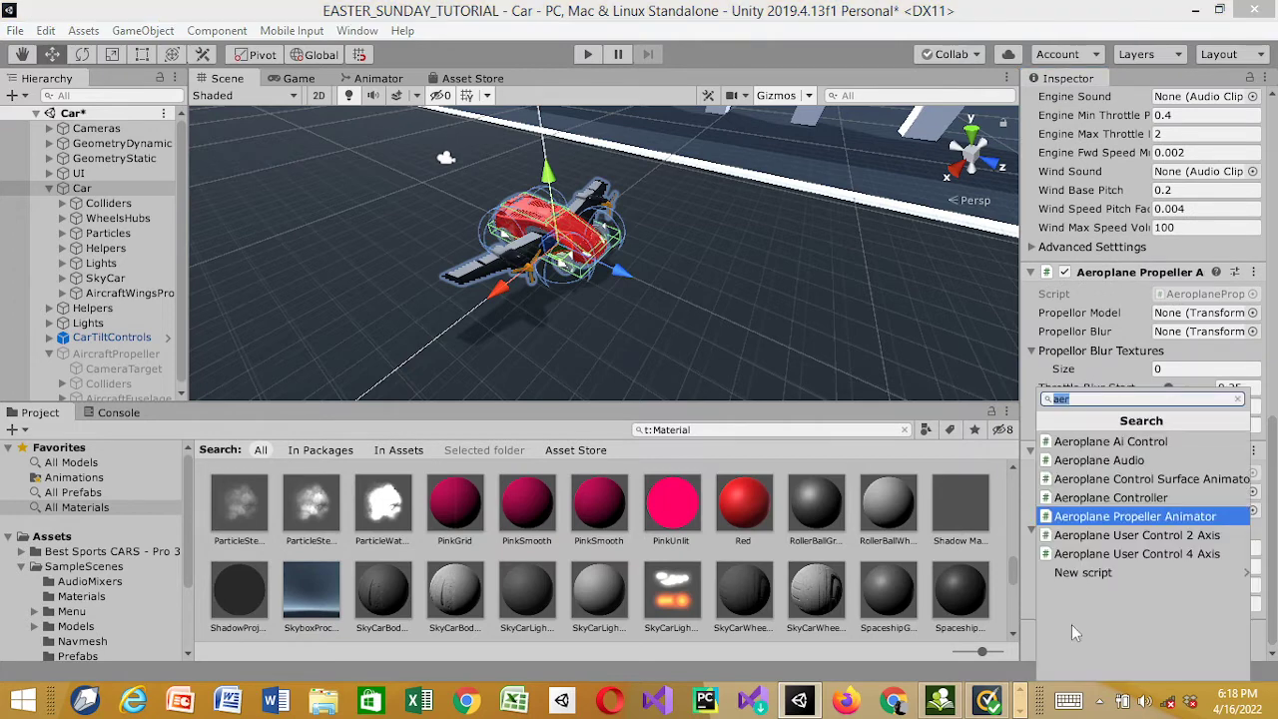
{"action": "left_click", "coordinate": [1119, 553]}
{"action": "scroll", "coordinate": [1119, 544], "scroll_direction": "down", "scroll_amount": 2}
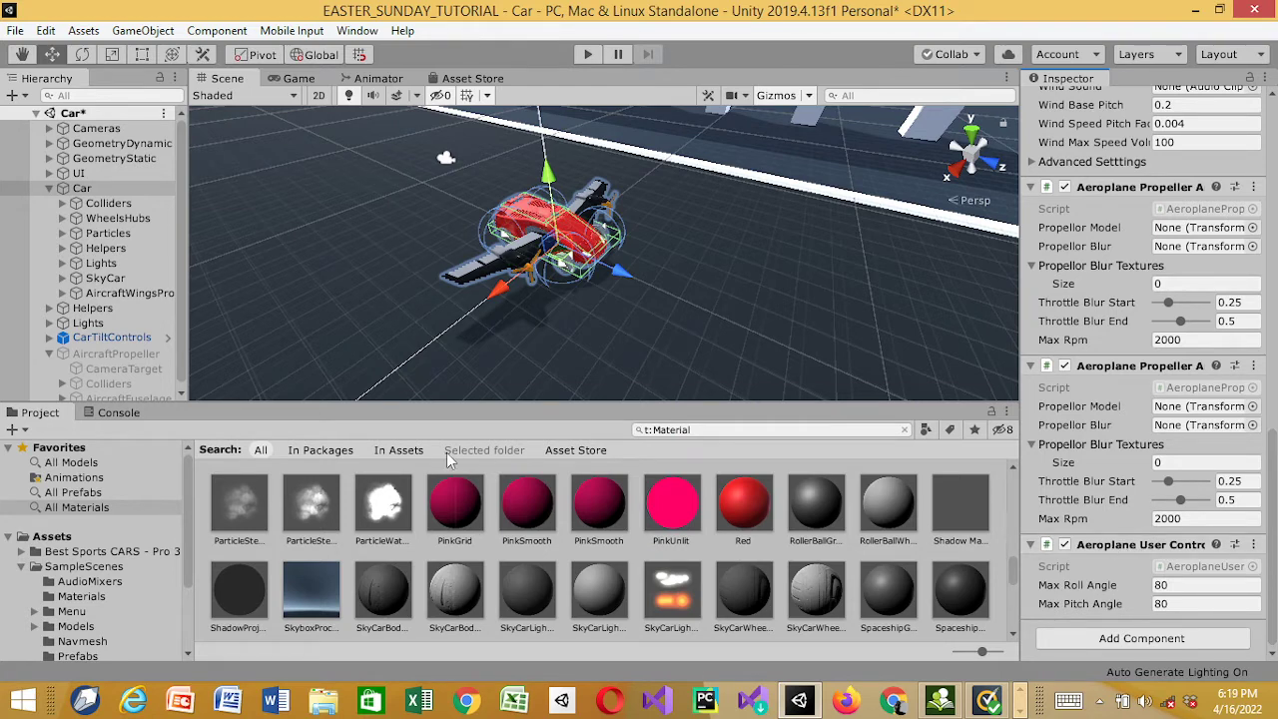
{"action": "left_click", "coordinate": [150, 356]}
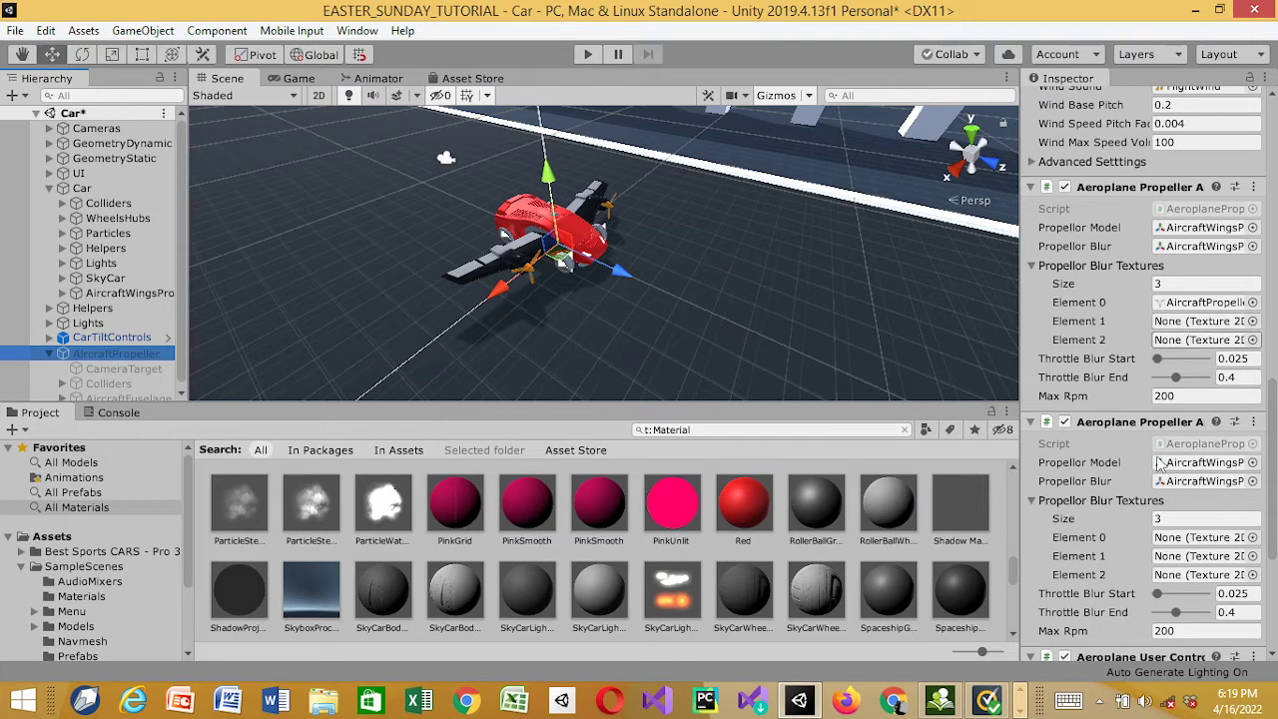
{"action": "scroll", "coordinate": [1162, 462], "scroll_direction": "down", "scroll_amount": 5}
{"action": "scroll", "coordinate": [1159, 454], "scroll_direction": "up", "scroll_amount": 15}
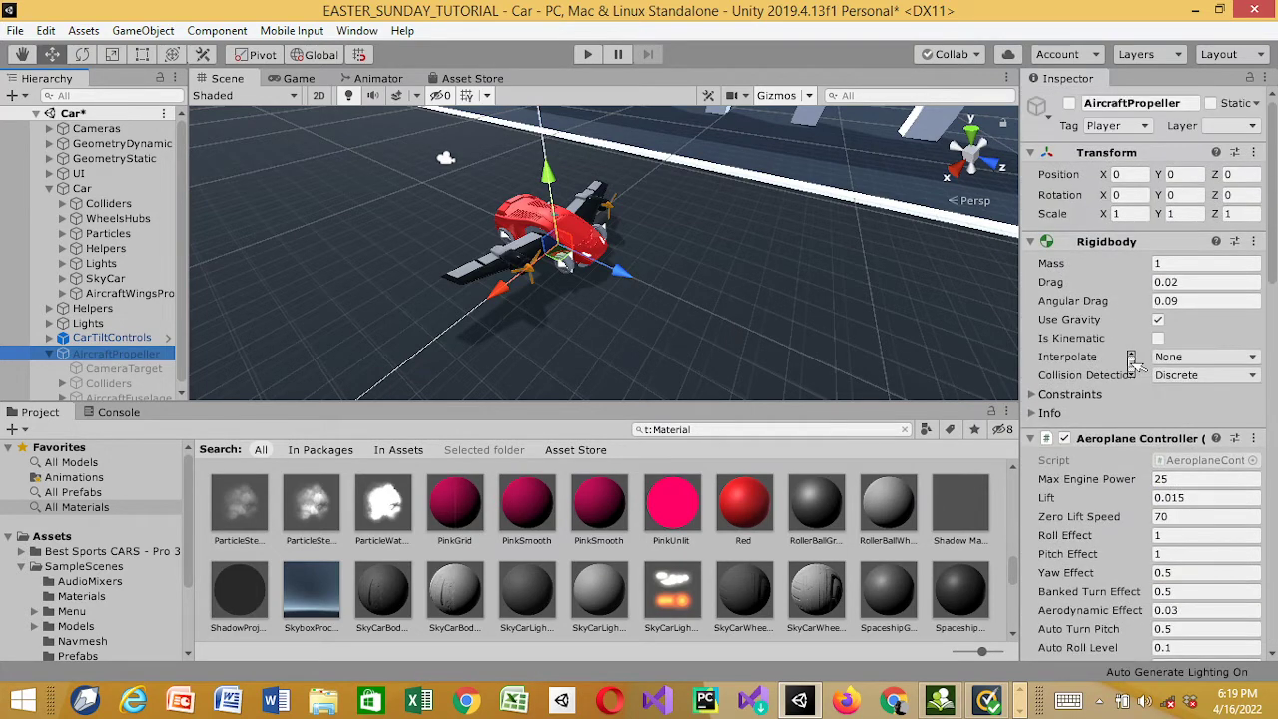
- Copy AircraftPropeller's Aeroplane Controller values onto Car's Aeroplane Controller
{"action": "left_click", "coordinate": [1254, 440]}
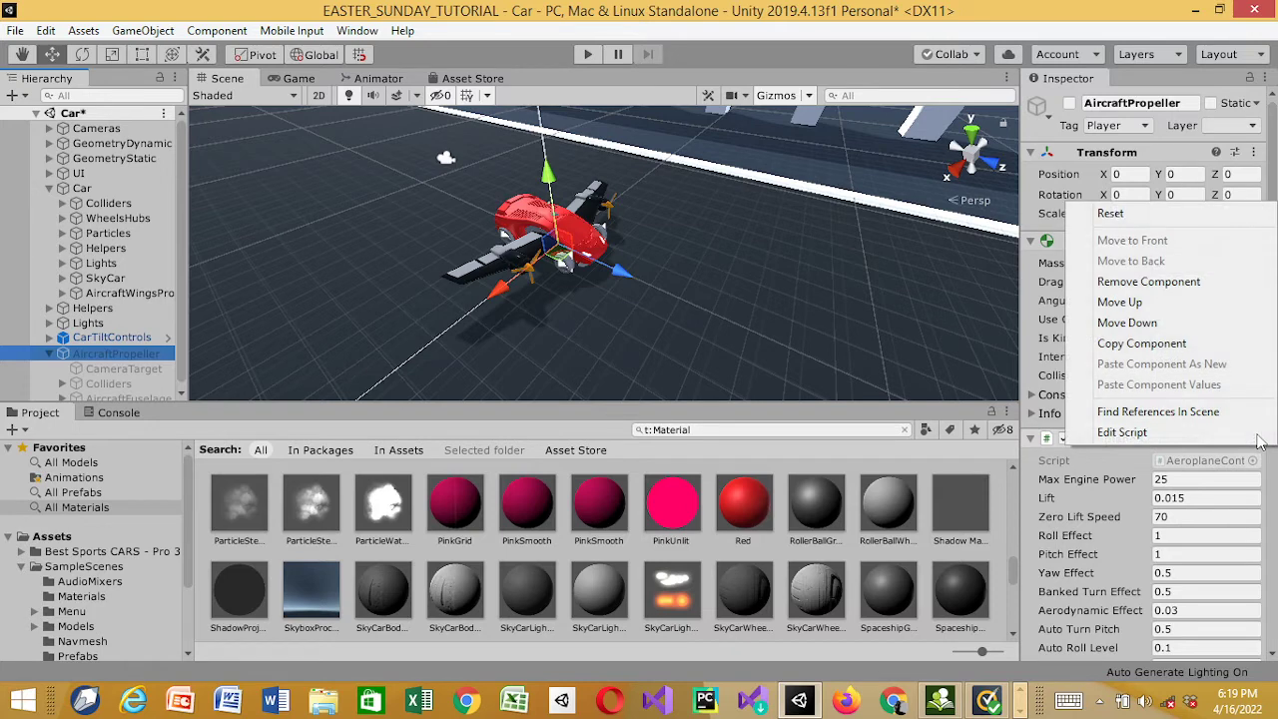
{"action": "left_click", "coordinate": [1176, 344]}
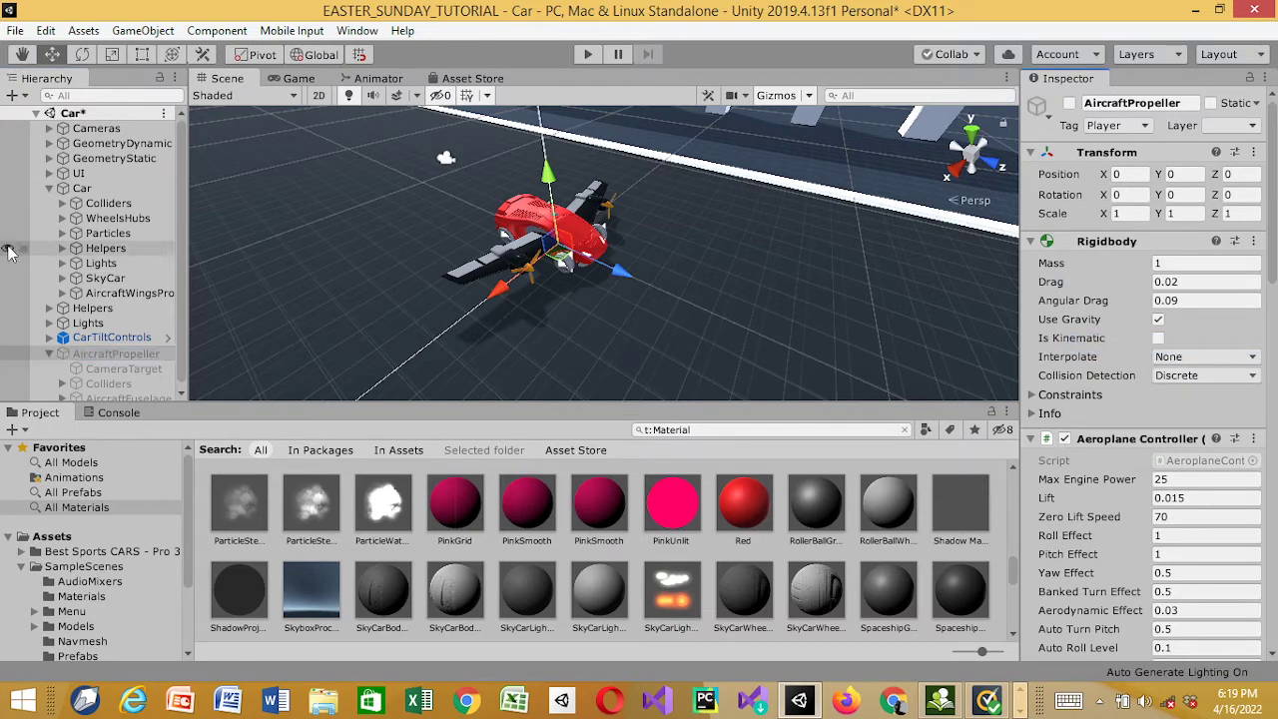
{"action": "left_click", "coordinate": [84, 189]}
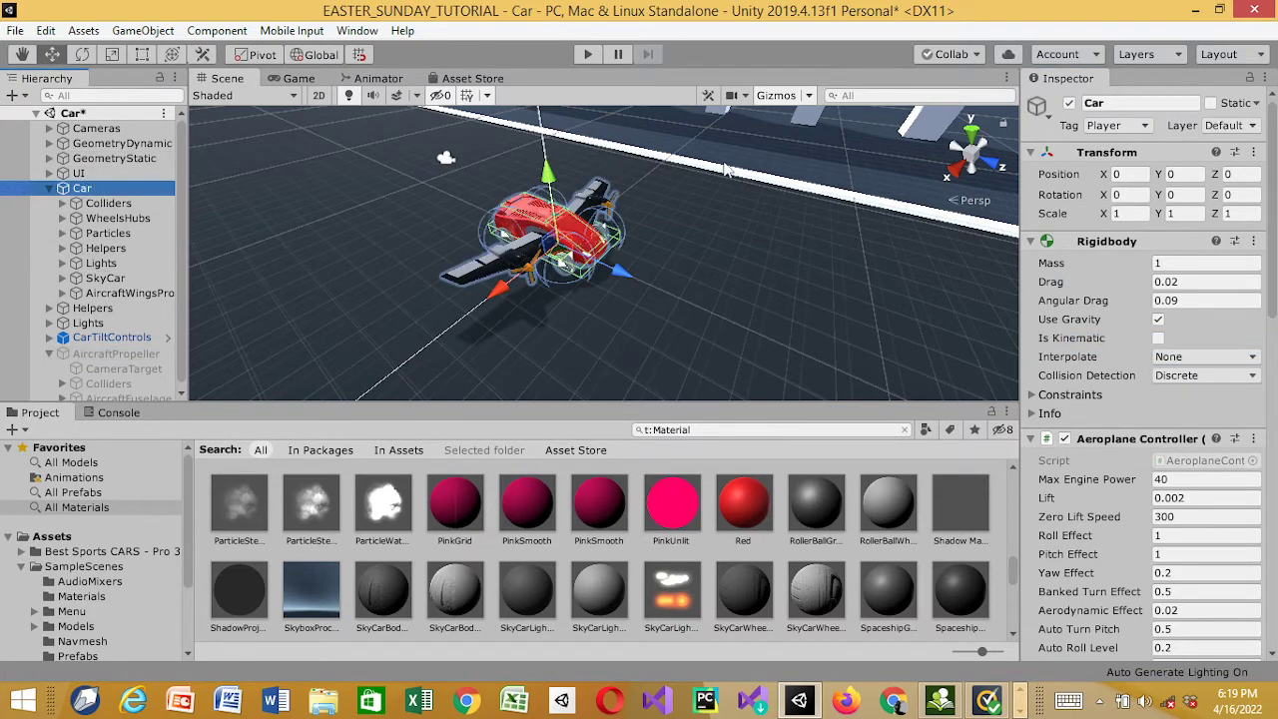
{"action": "left_click", "coordinate": [1255, 439]}
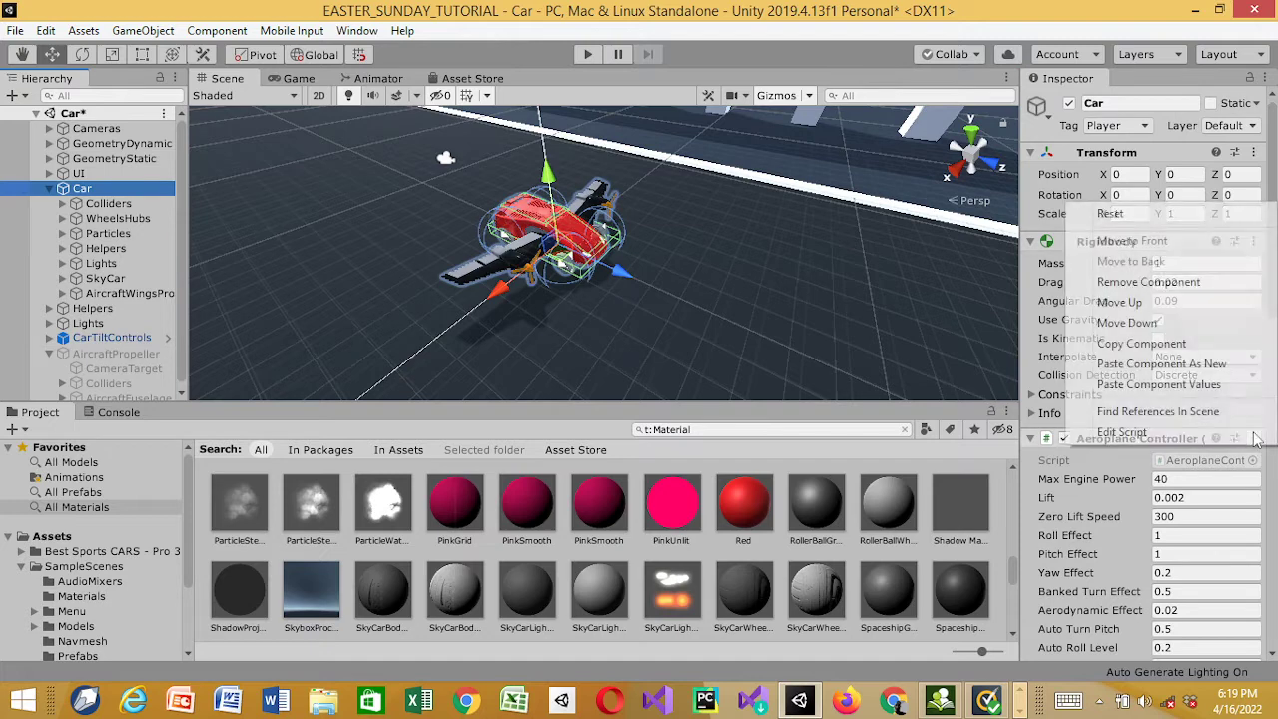
{"action": "left_click", "coordinate": [1190, 391]}
{"action": "scroll", "coordinate": [1082, 418], "scroll_direction": "down", "scroll_amount": 10}
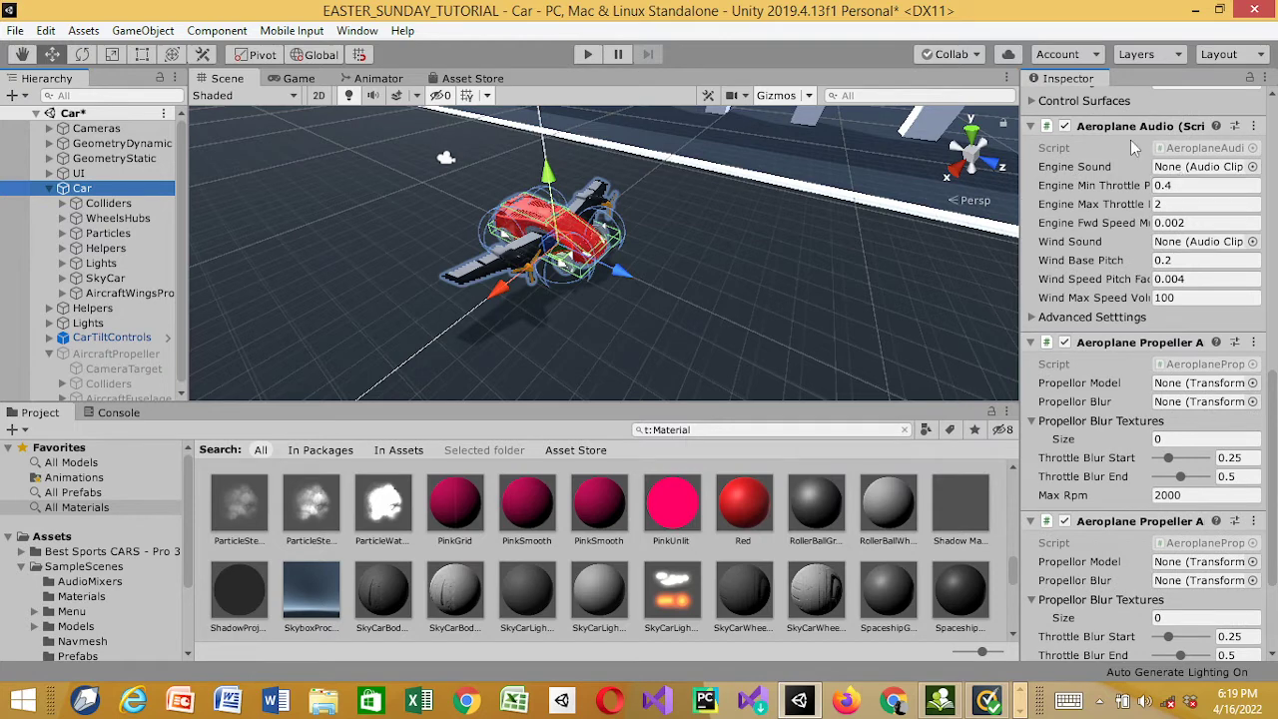
{"action": "left_click", "coordinate": [109, 337]}
- Copy AircraftPropeller's Aeroplane Audio values onto Car's Aeroplane Audio
{"action": "left_click", "coordinate": [115, 353]}
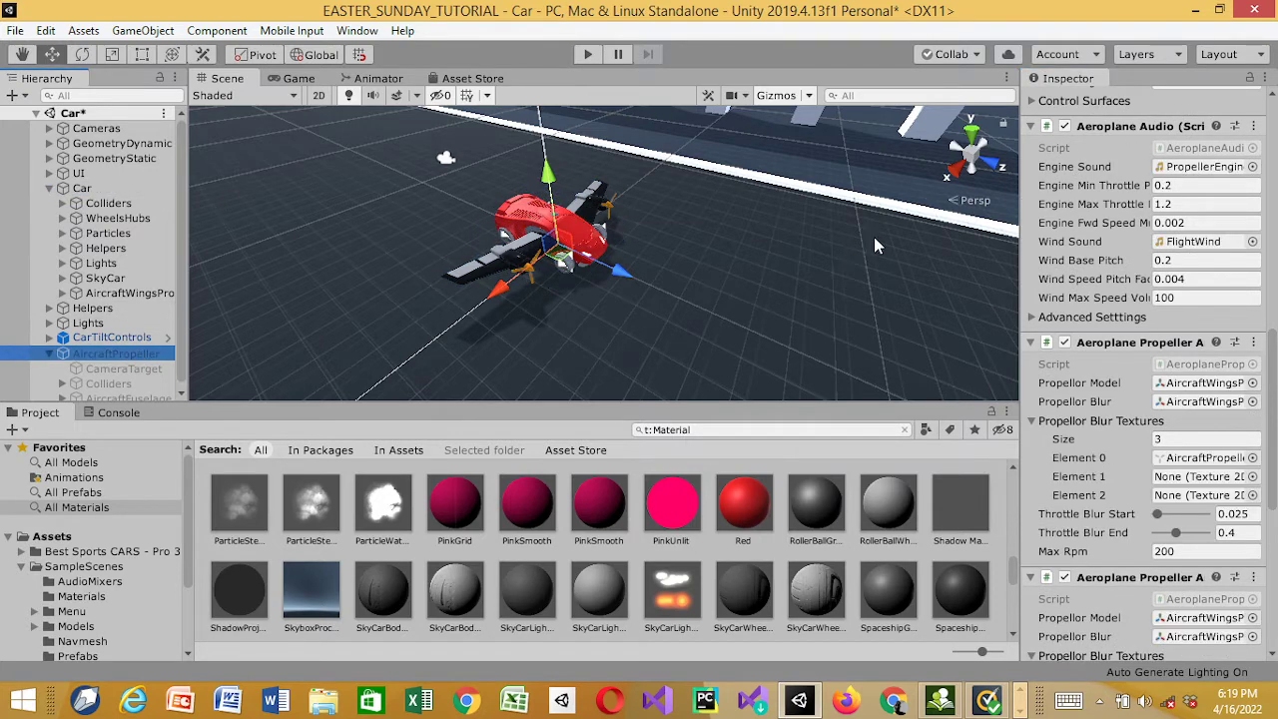
{"action": "left_click", "coordinate": [1252, 127]}
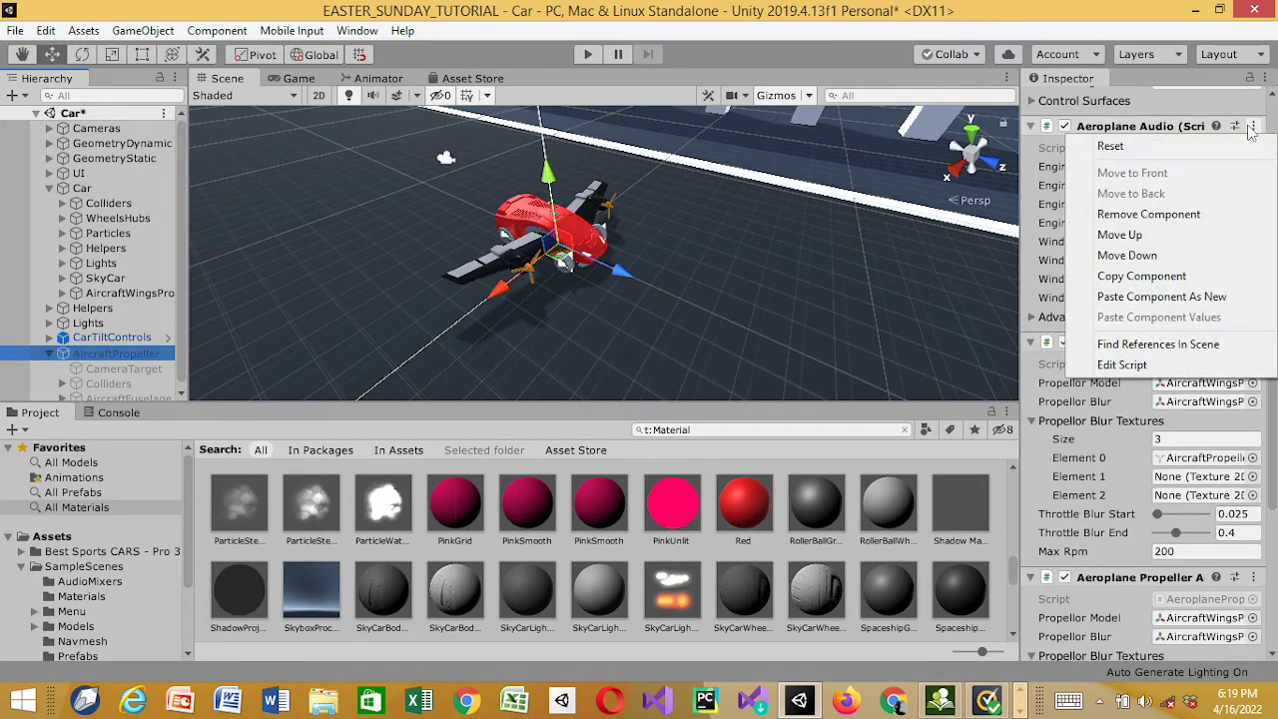
{"action": "left_click", "coordinate": [1141, 277]}
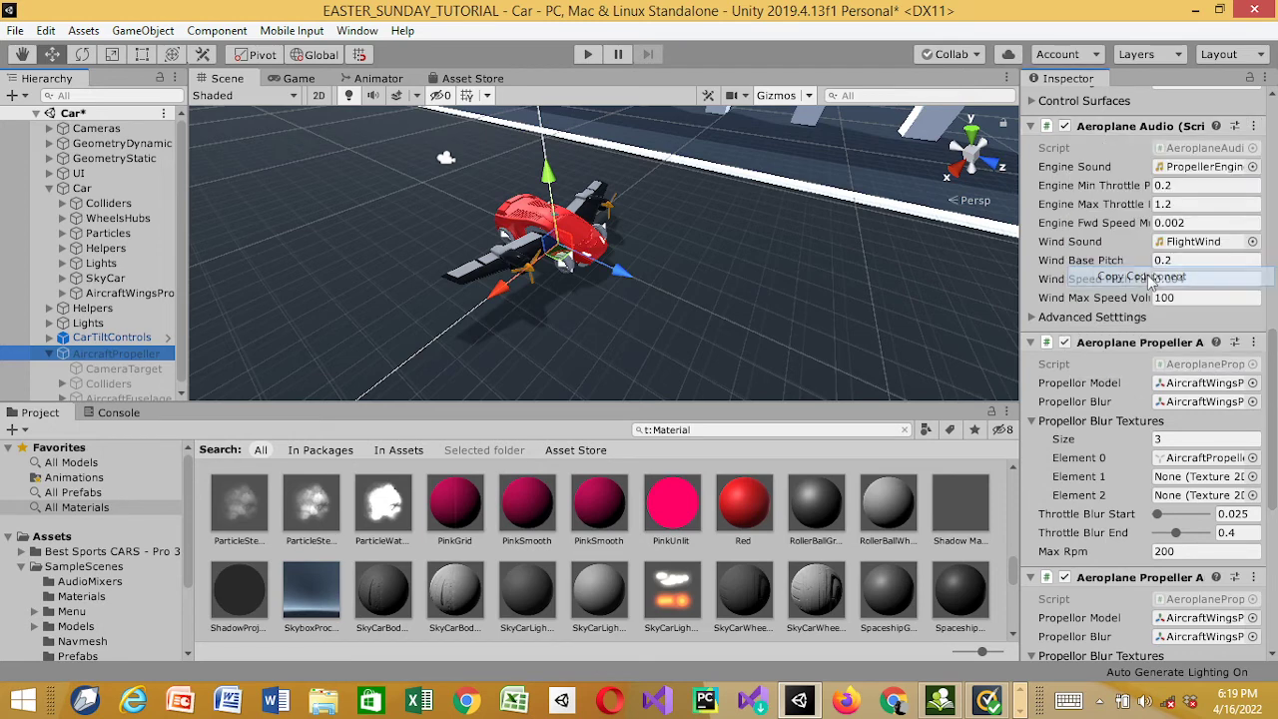
{"action": "left_click", "coordinate": [113, 187]}
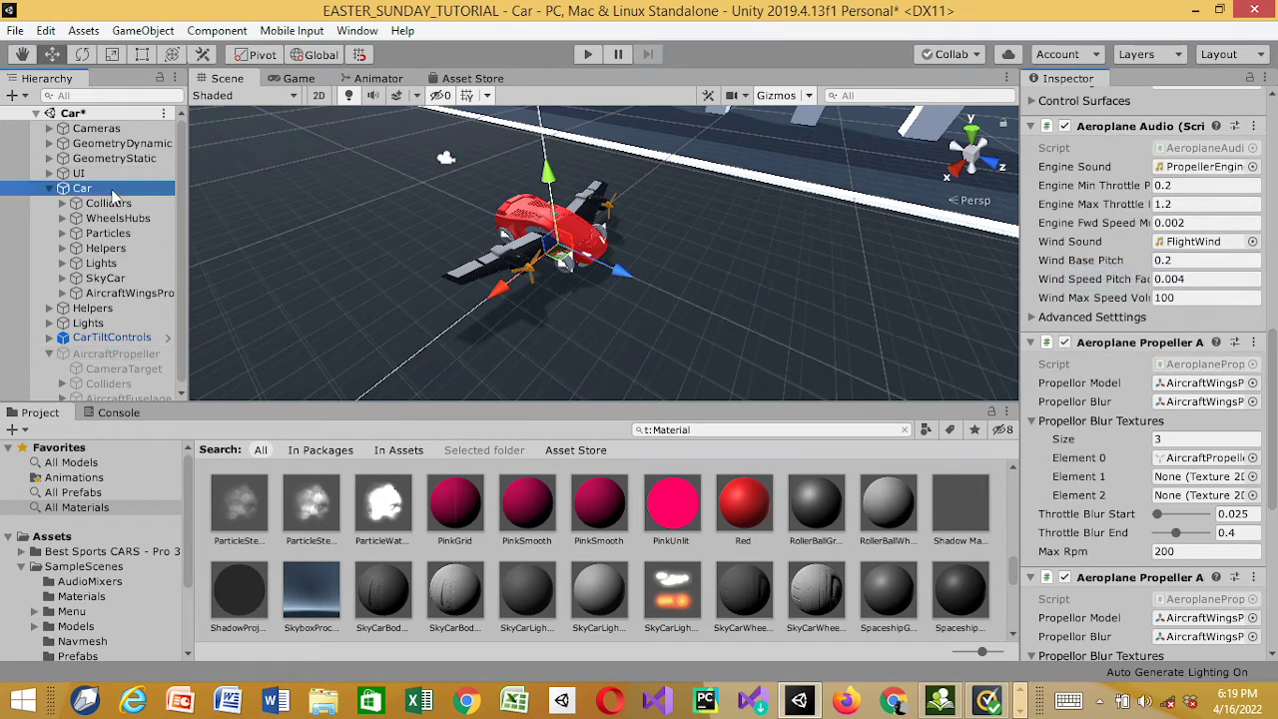
{"action": "left_click", "coordinate": [1252, 127]}
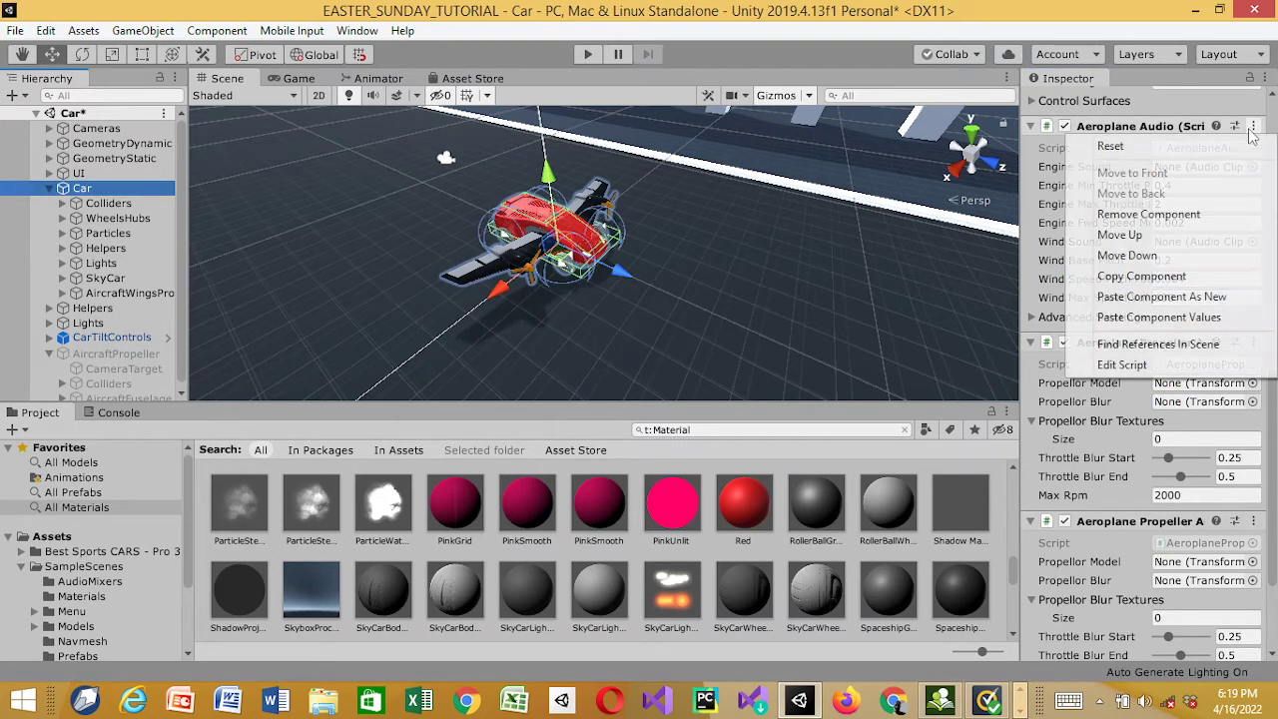
{"action": "left_click", "coordinate": [1147, 318]}
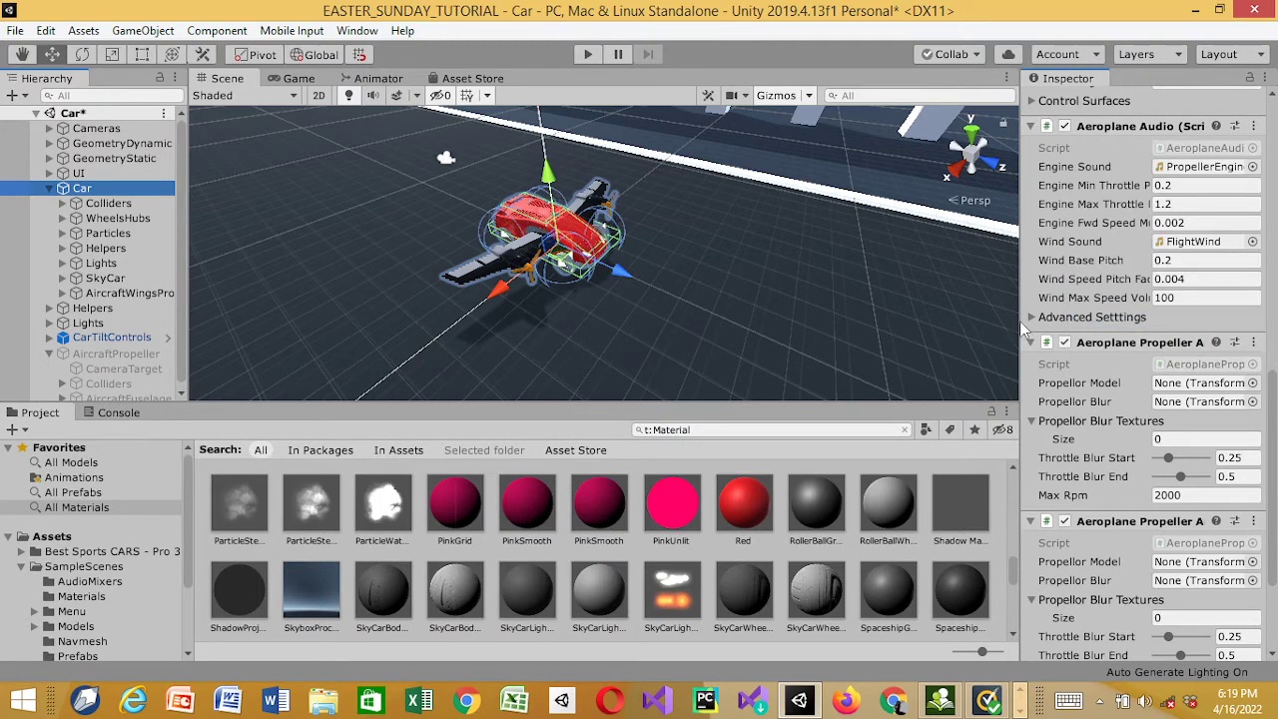
- Paste AircraftPropeller's first propeller animator settings onto Car's first propeller component
{"action": "left_click", "coordinate": [121, 357]}
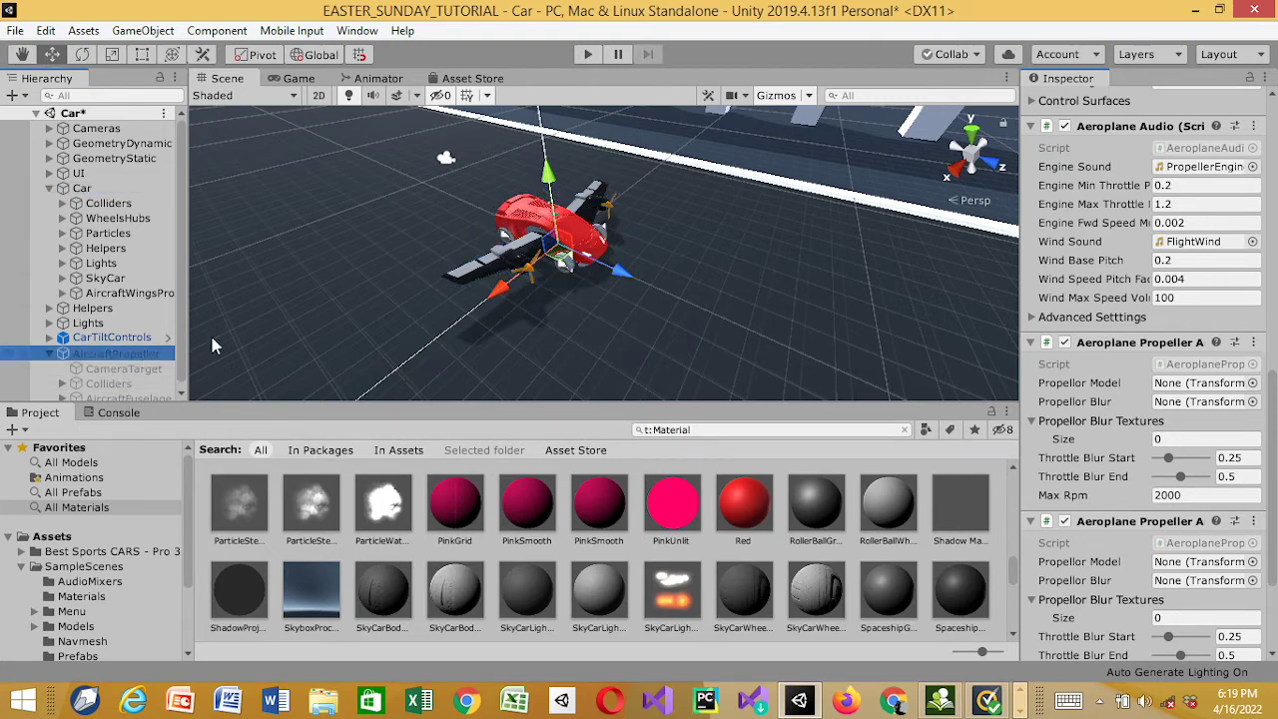
{"action": "left_click", "coordinate": [1254, 344]}
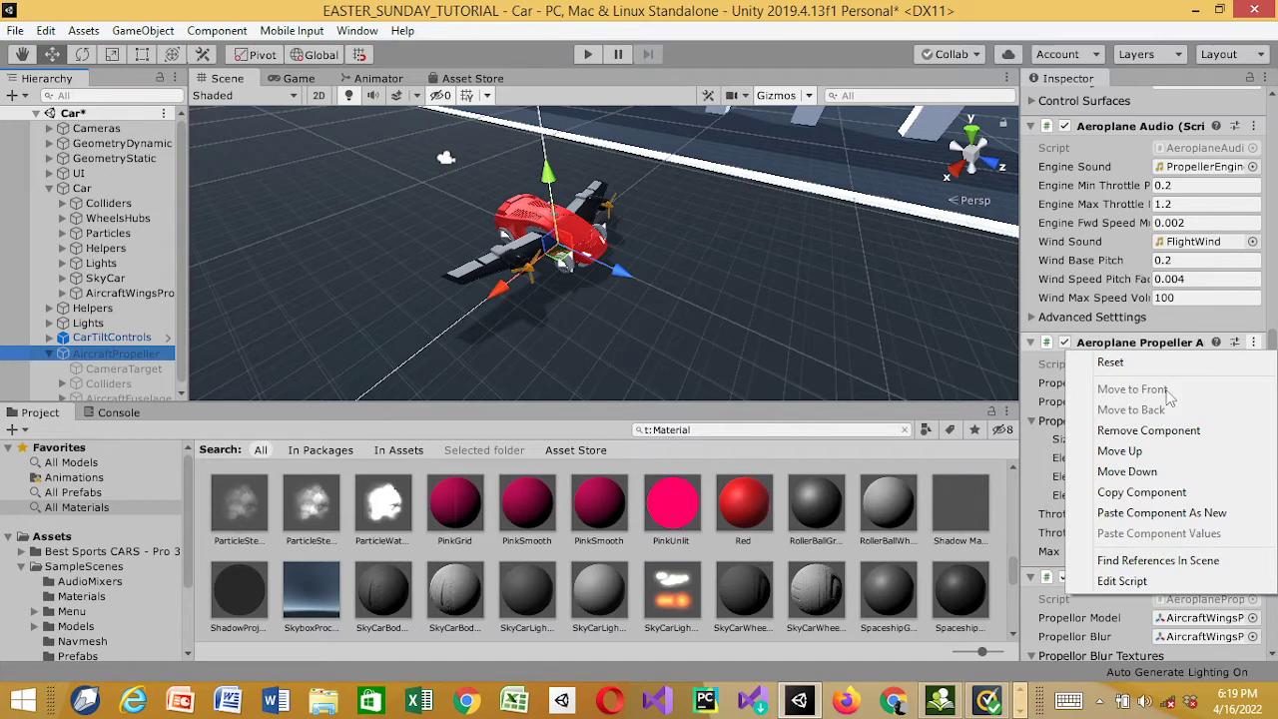
{"action": "left_click", "coordinate": [1141, 492]}
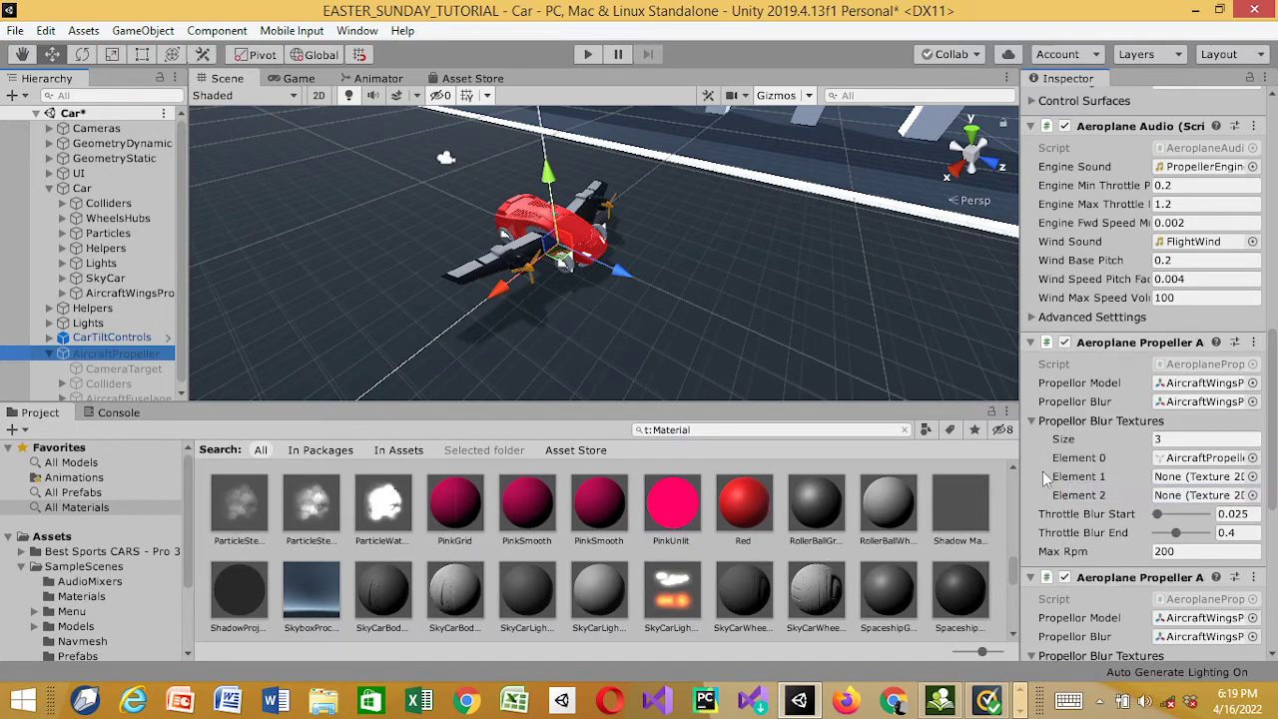
{"action": "left_click", "coordinate": [88, 190]}
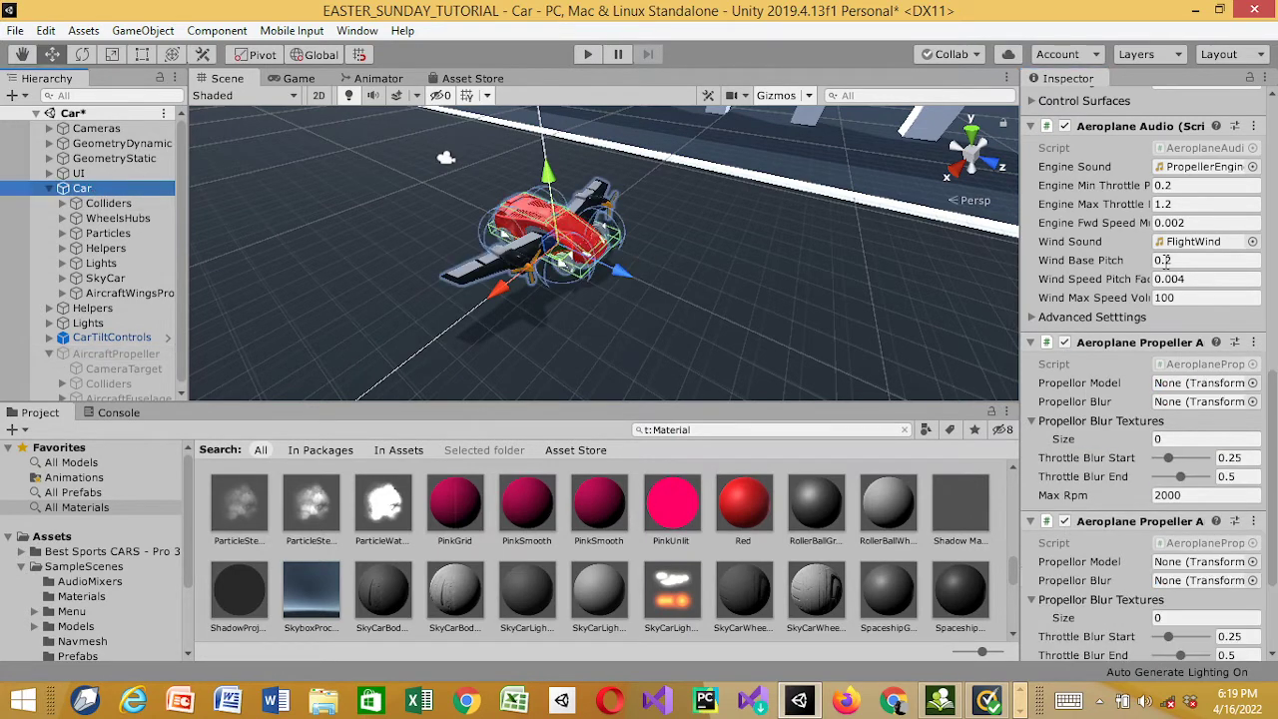
{"action": "left_click", "coordinate": [1253, 344]}
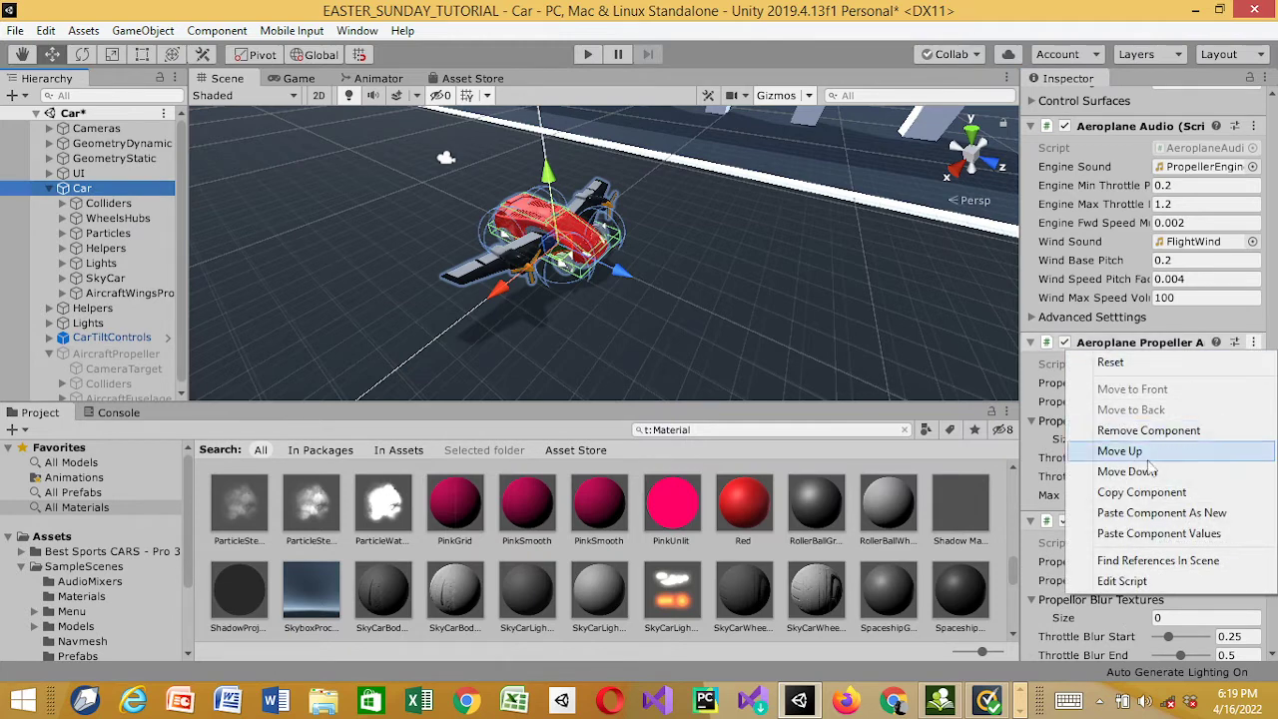
{"action": "left_click", "coordinate": [1144, 533]}
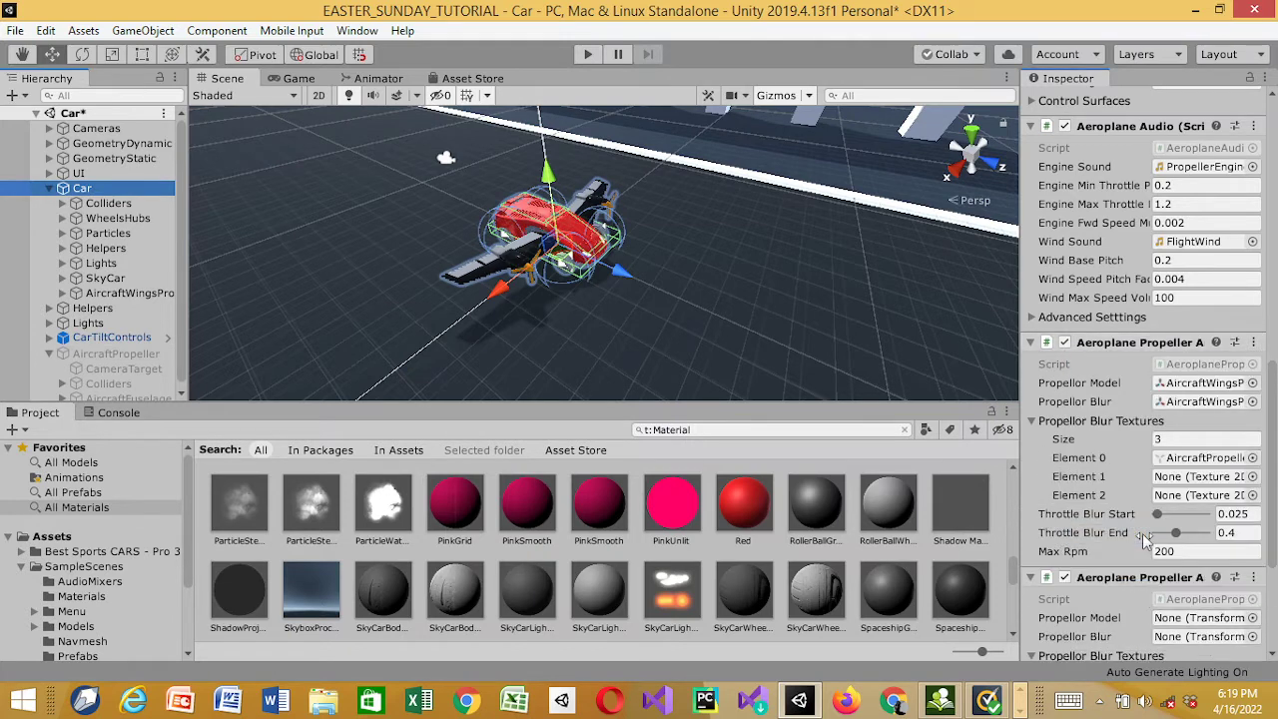
- Paste AircraftPropeller's second propeller animator settings onto Car's second propeller component
{"action": "left_click", "coordinate": [150, 353]}
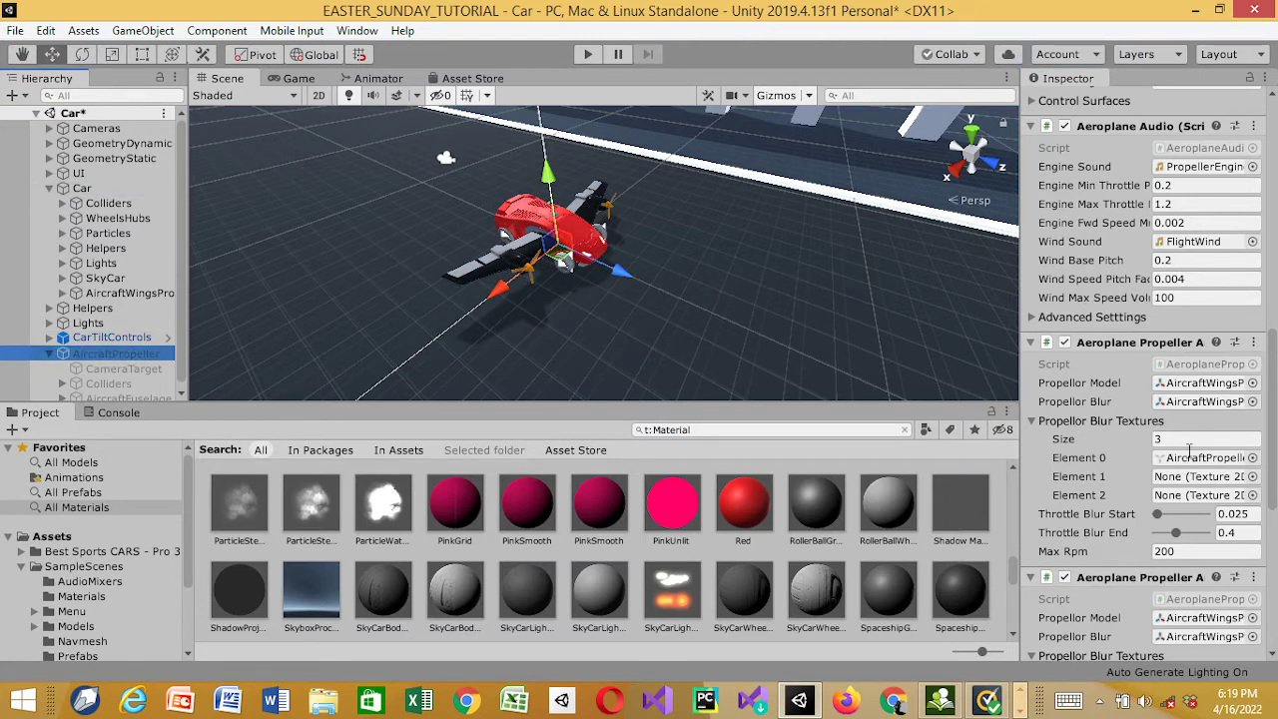
{"action": "left_click", "coordinate": [1252, 578]}
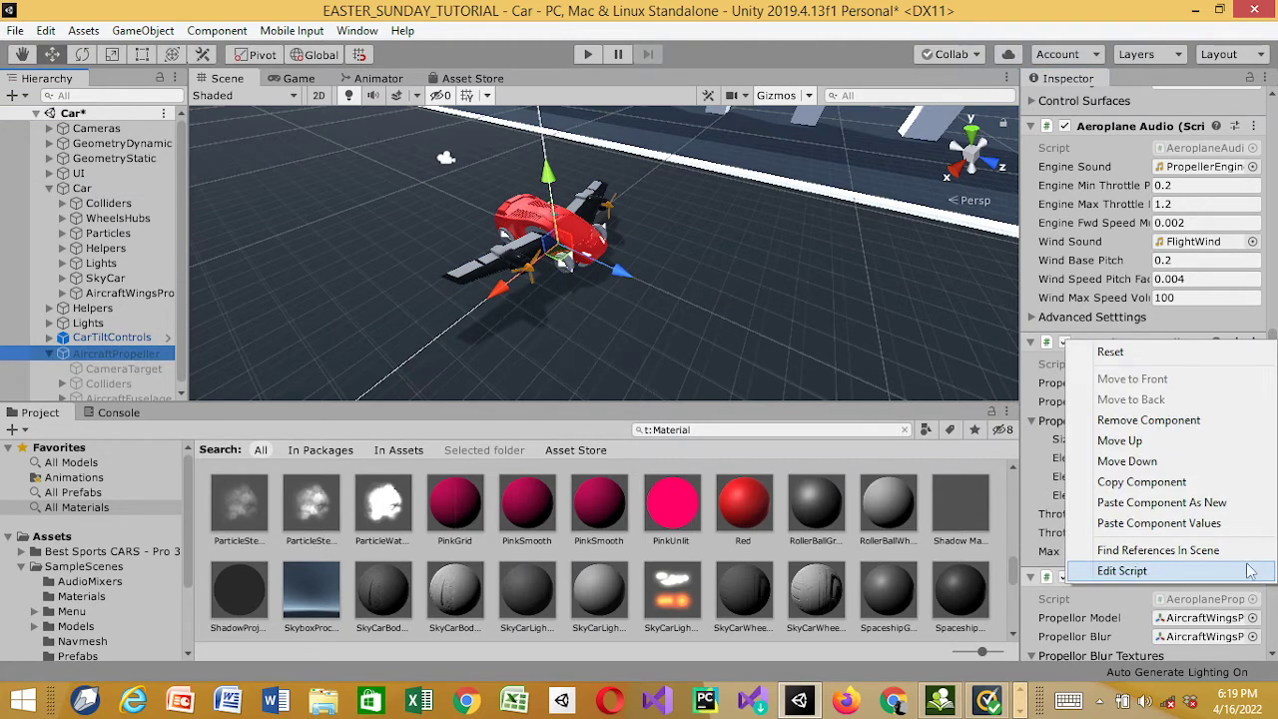
{"action": "left_click", "coordinate": [1173, 482]}
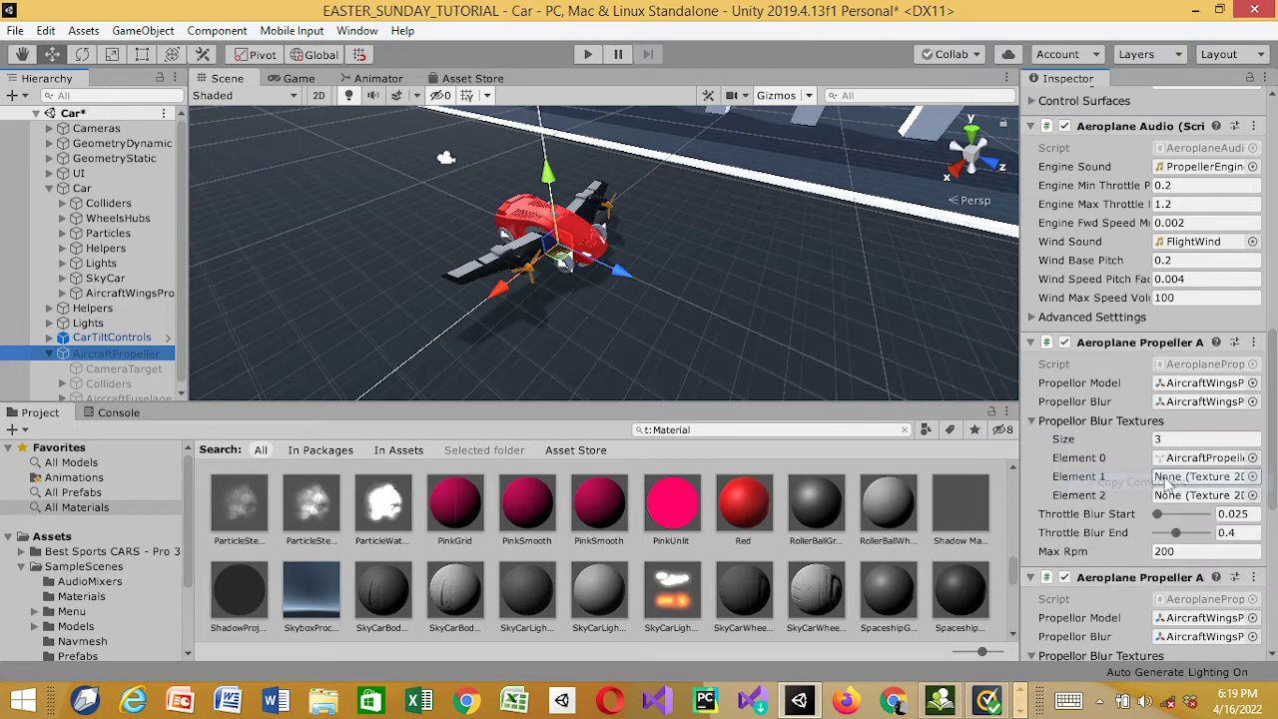
{"action": "left_click", "coordinate": [150, 189]}
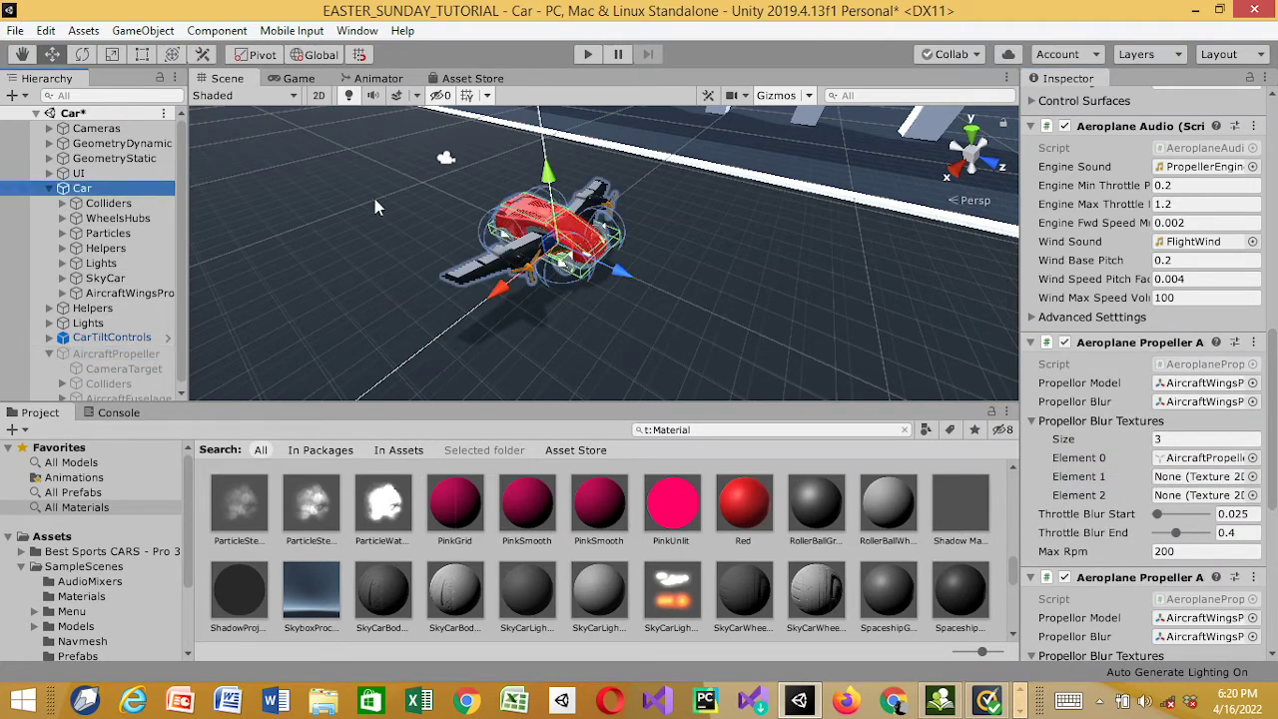
{"action": "left_click", "coordinate": [1253, 578]}
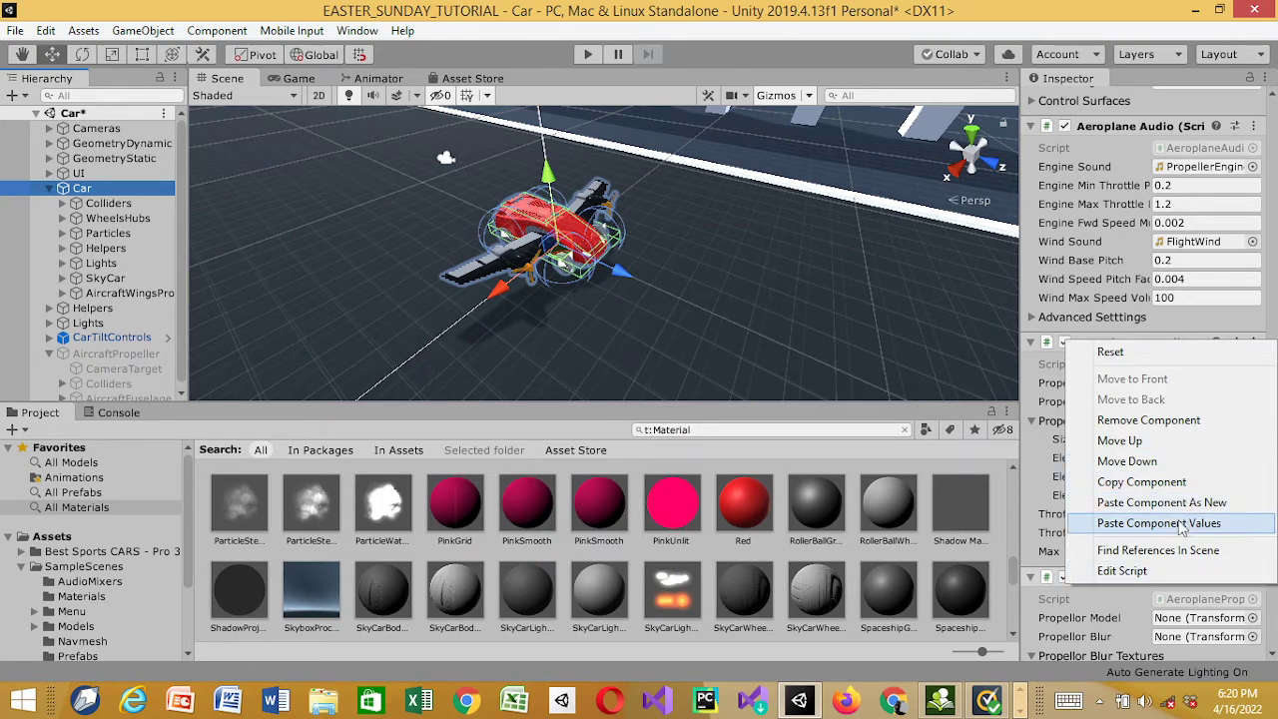
{"action": "left_click", "coordinate": [1180, 523]}
{"action": "scroll", "coordinate": [1116, 503], "scroll_direction": "down", "scroll_amount": 5}
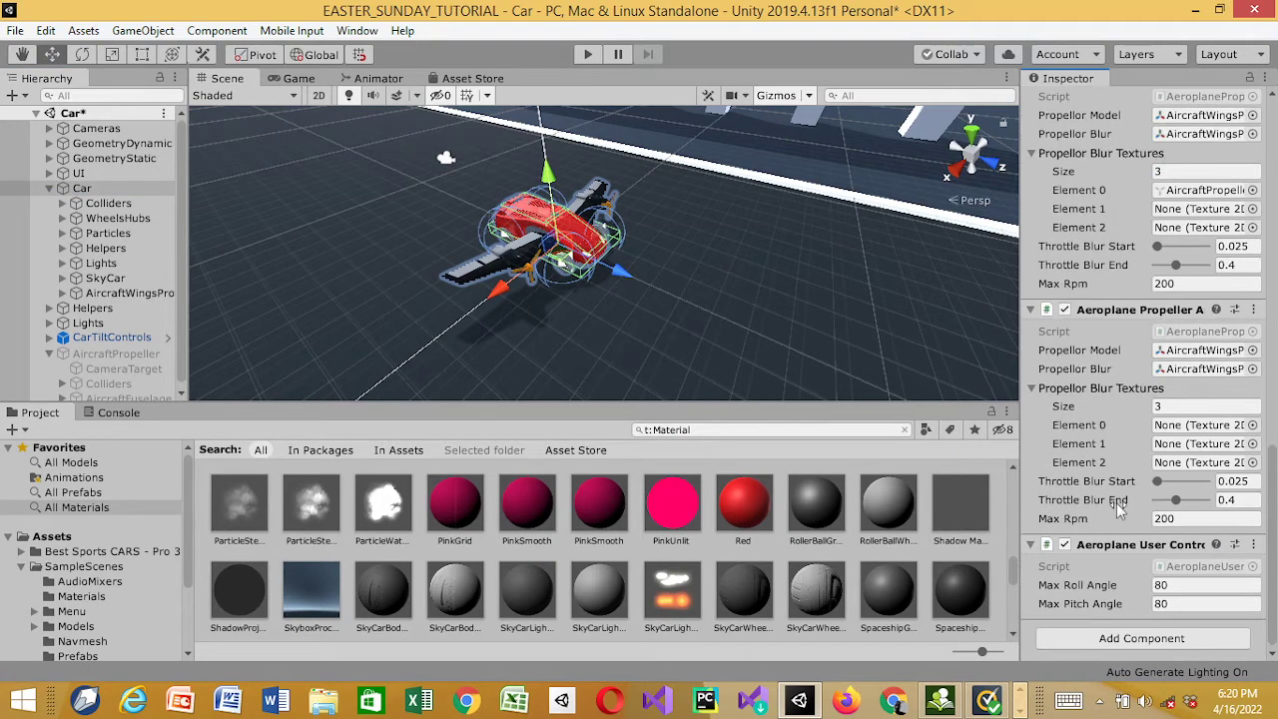
- Fill the first propeller animator's blur Elements 1 and 2, including AircraftPropellerBlur03GreyAlbedo
{"action": "left_click", "coordinate": [1252, 209]}
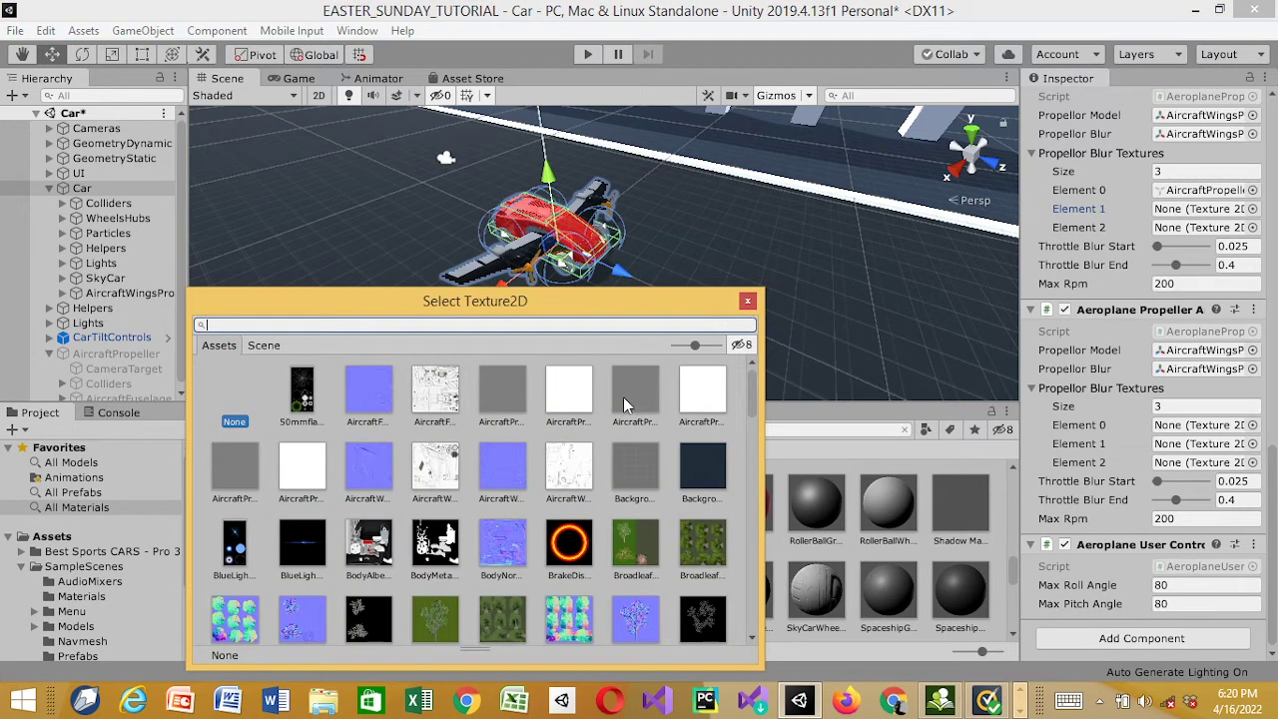
{"action": "left_click", "coordinate": [623, 396]}
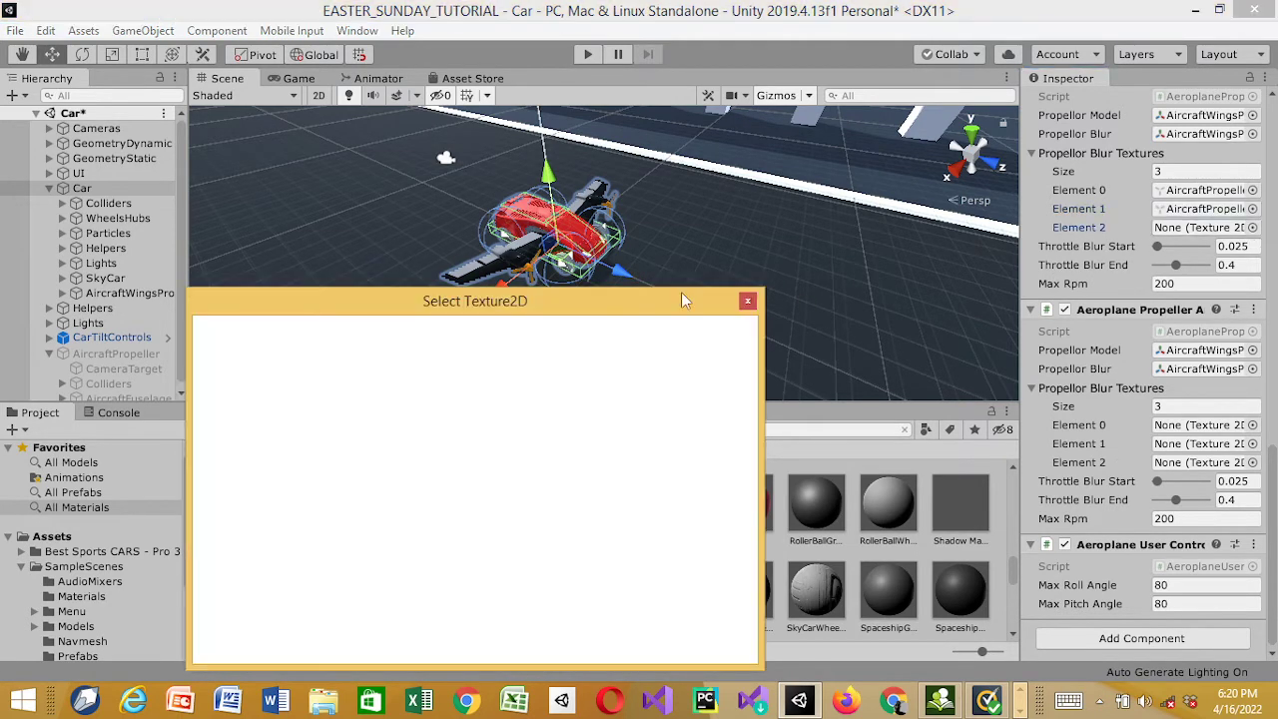
{"action": "left_click", "coordinate": [231, 470]}
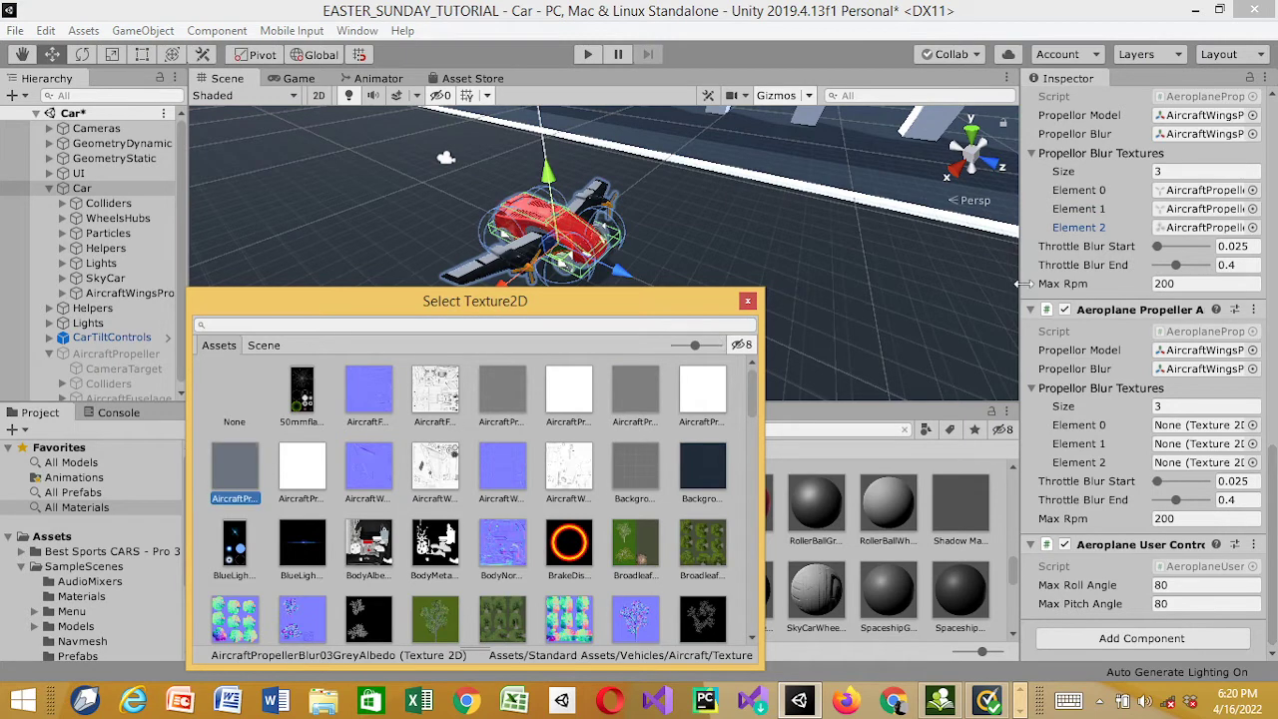
{"action": "left_click_drag", "start_coordinate": [1023, 283], "coordinate": [885, 283]}
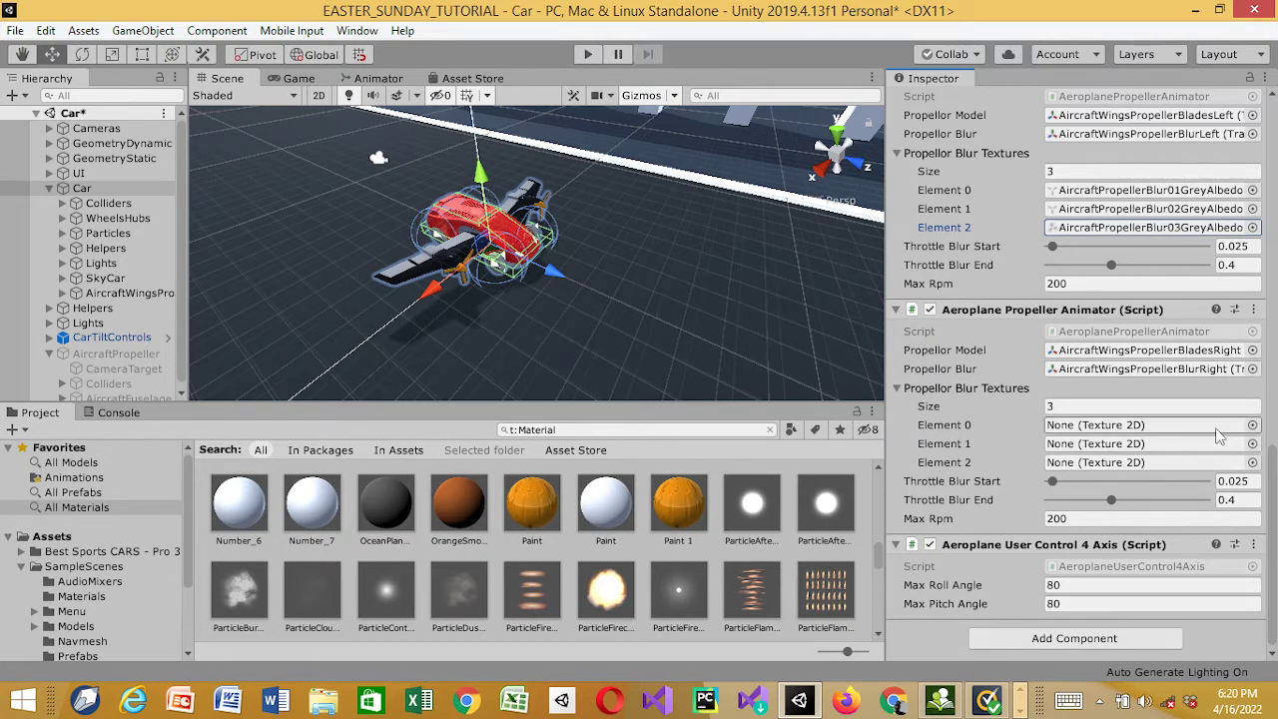
- Assign AircraftPropellerBlur01, 02 and 03 GreyAlbedo to the second propeller animator's Elements 0–2
{"action": "left_click", "coordinate": [1252, 425]}
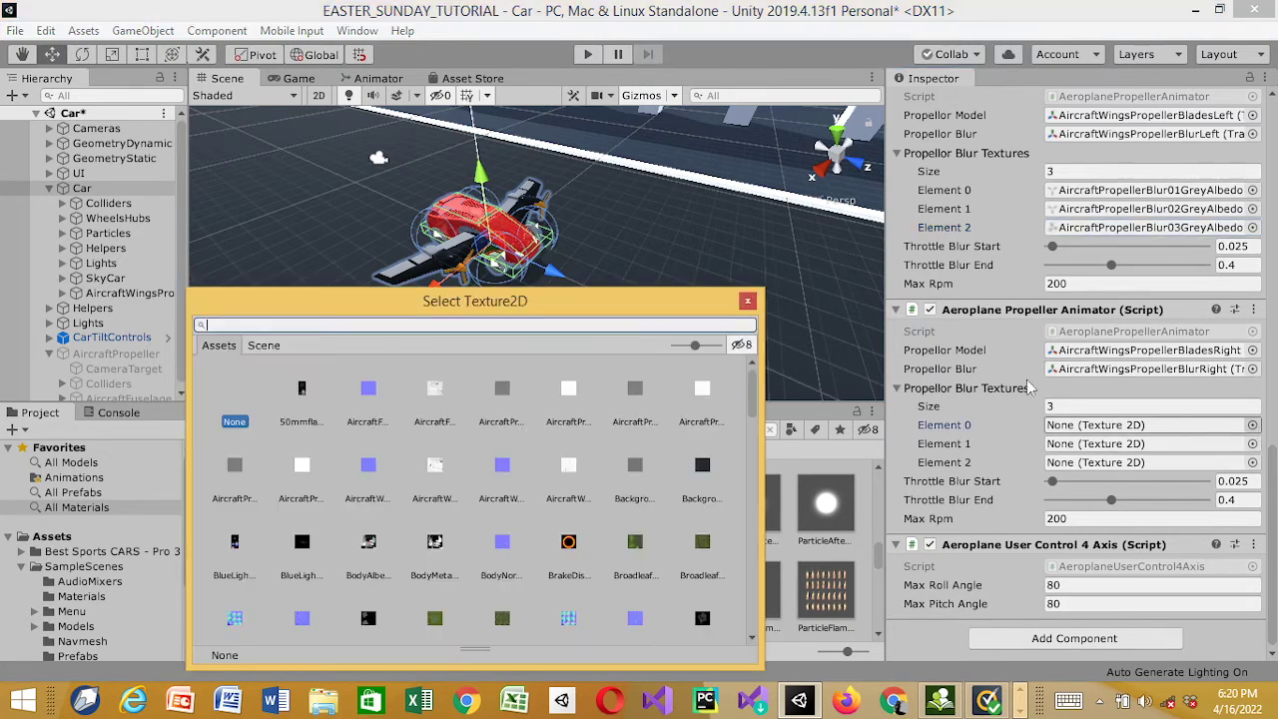
{"action": "double_click", "coordinate": [506, 389]}
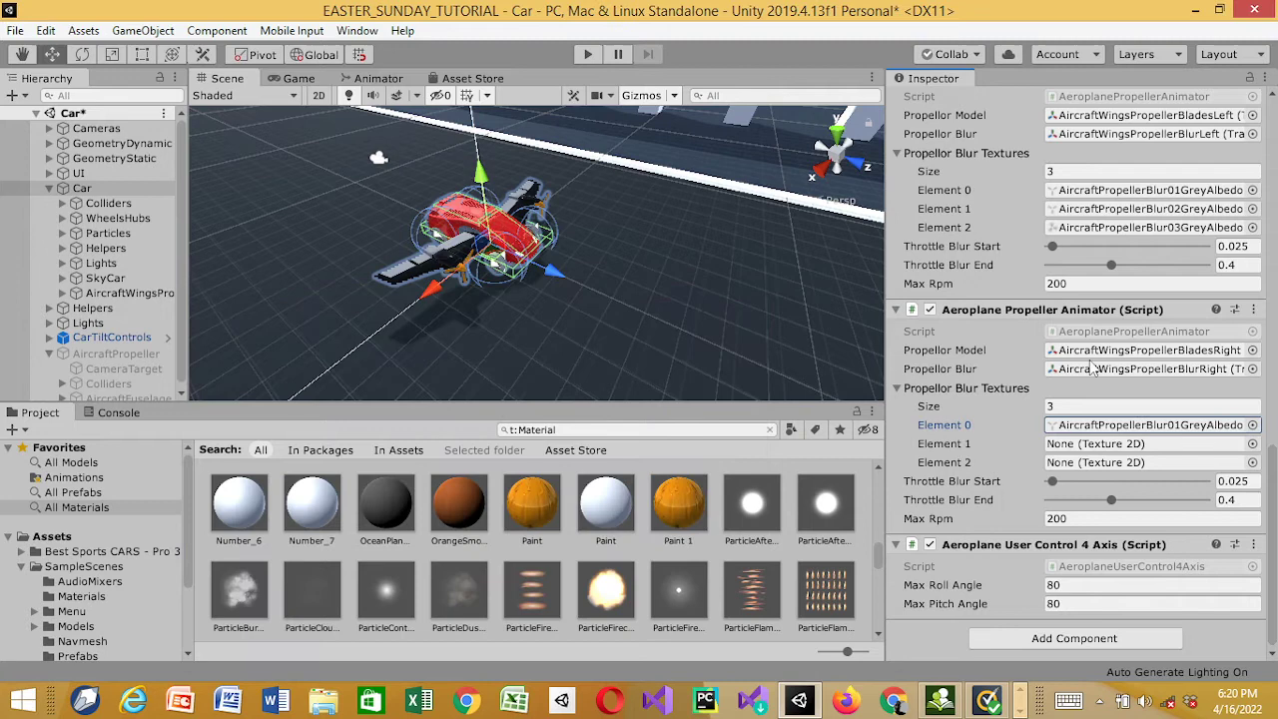
{"action": "left_click", "coordinate": [1252, 443]}
{"action": "double_click", "coordinate": [633, 399]}
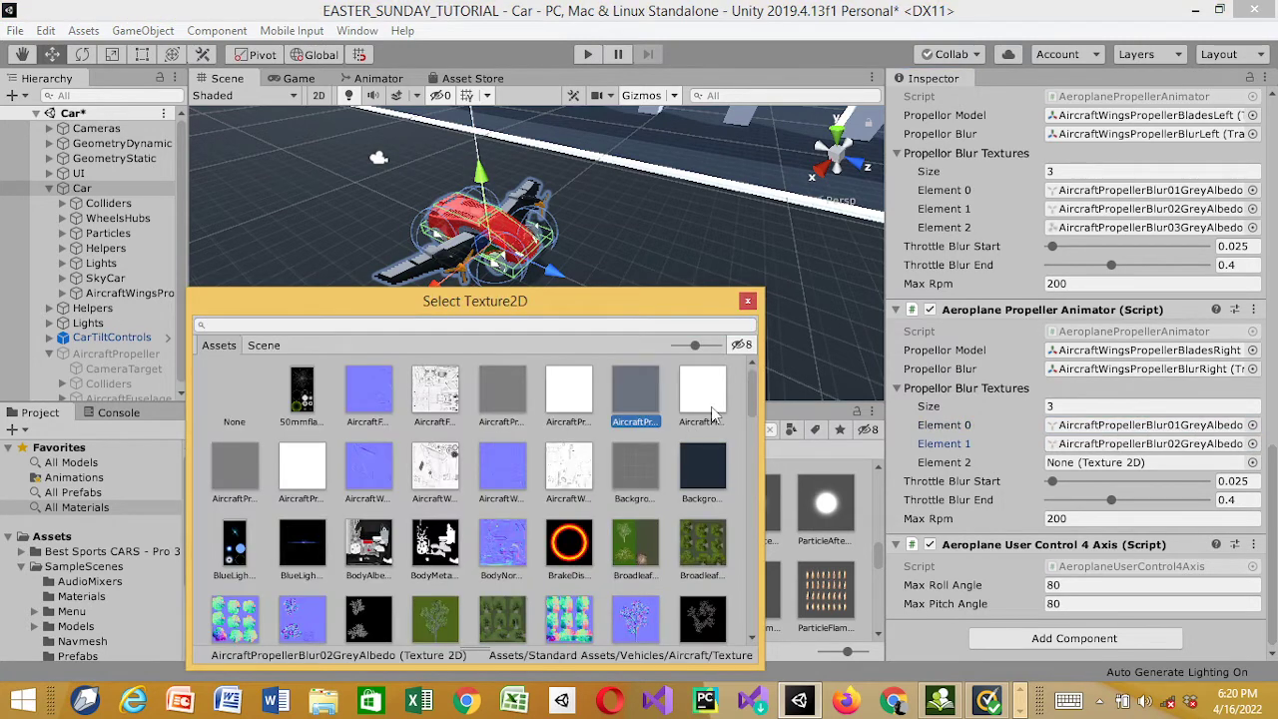
{"action": "left_click", "coordinate": [1252, 463]}
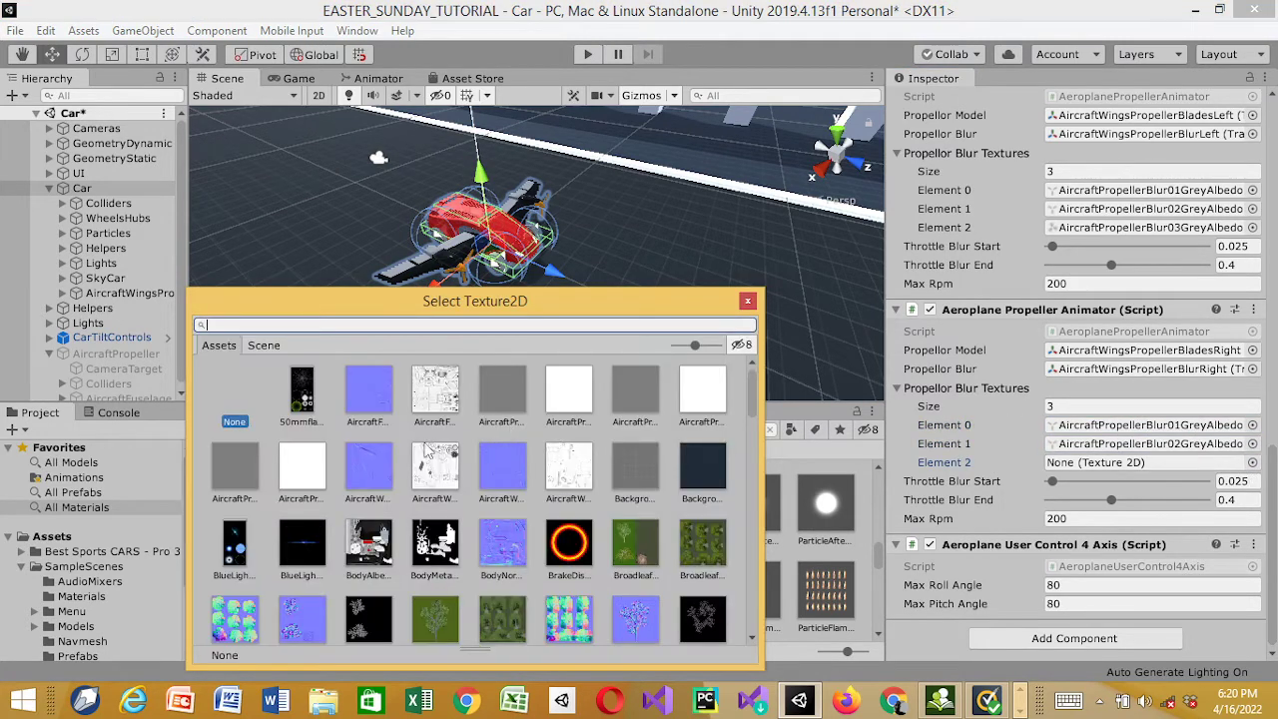
{"action": "double_click", "coordinate": [231, 471]}
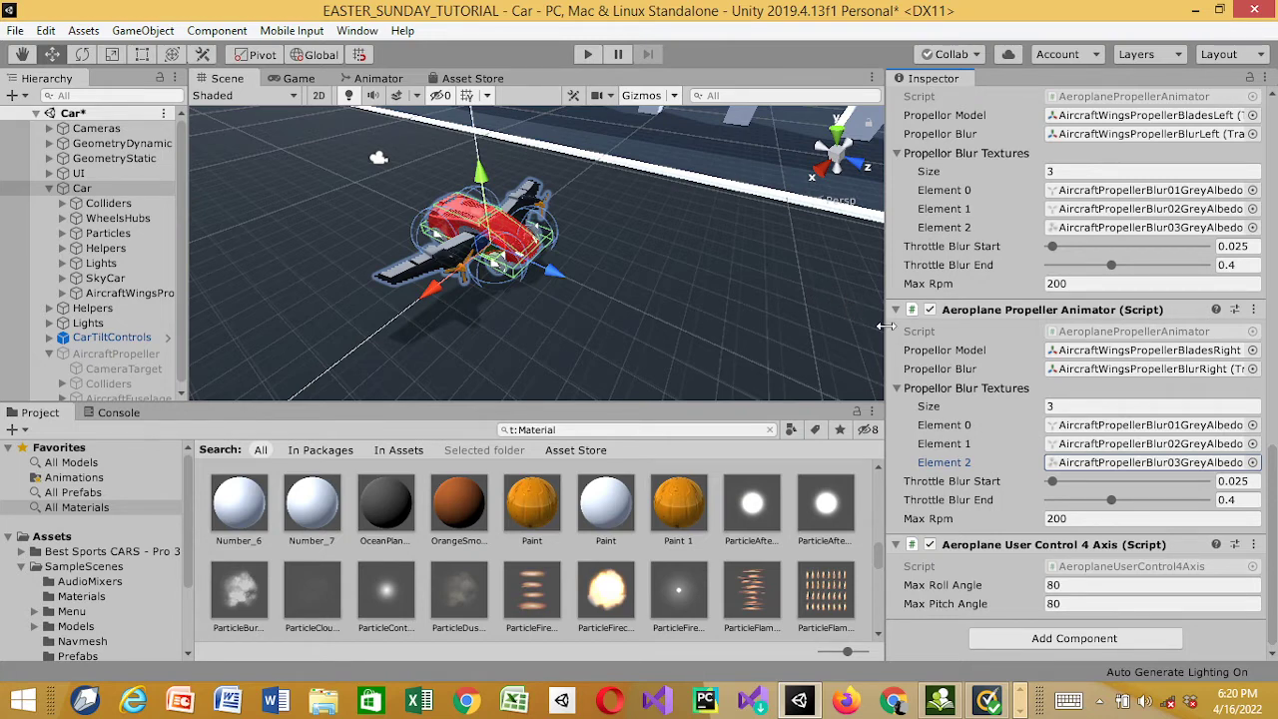
{"action": "left_click_drag", "start_coordinate": [885, 326], "coordinate": [1018, 325]}
- Frame and expand WheelsHubs, check WheelHubFrontRight's Wheel Collider, then reselect Car
{"action": "scroll", "coordinate": [1070, 243], "scroll_direction": "up", "scroll_amount": 10}
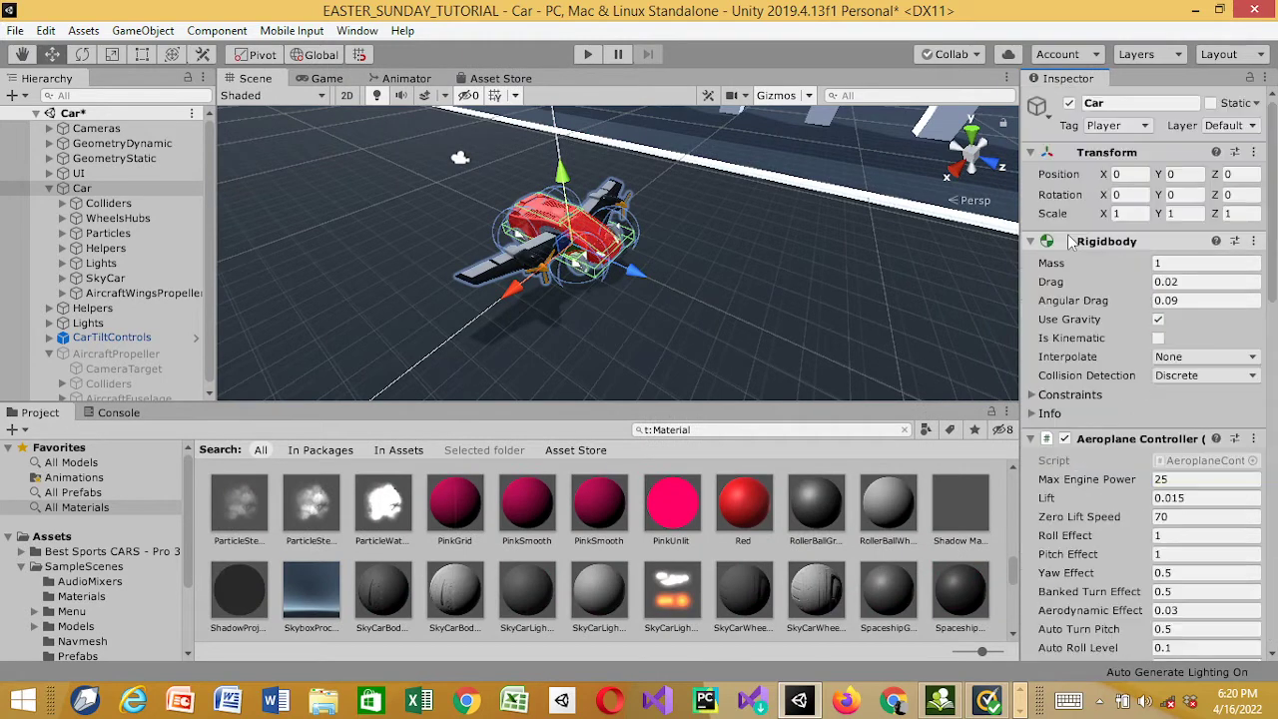
{"action": "scroll", "coordinate": [1115, 388], "scroll_direction": "down", "scroll_amount": 8}
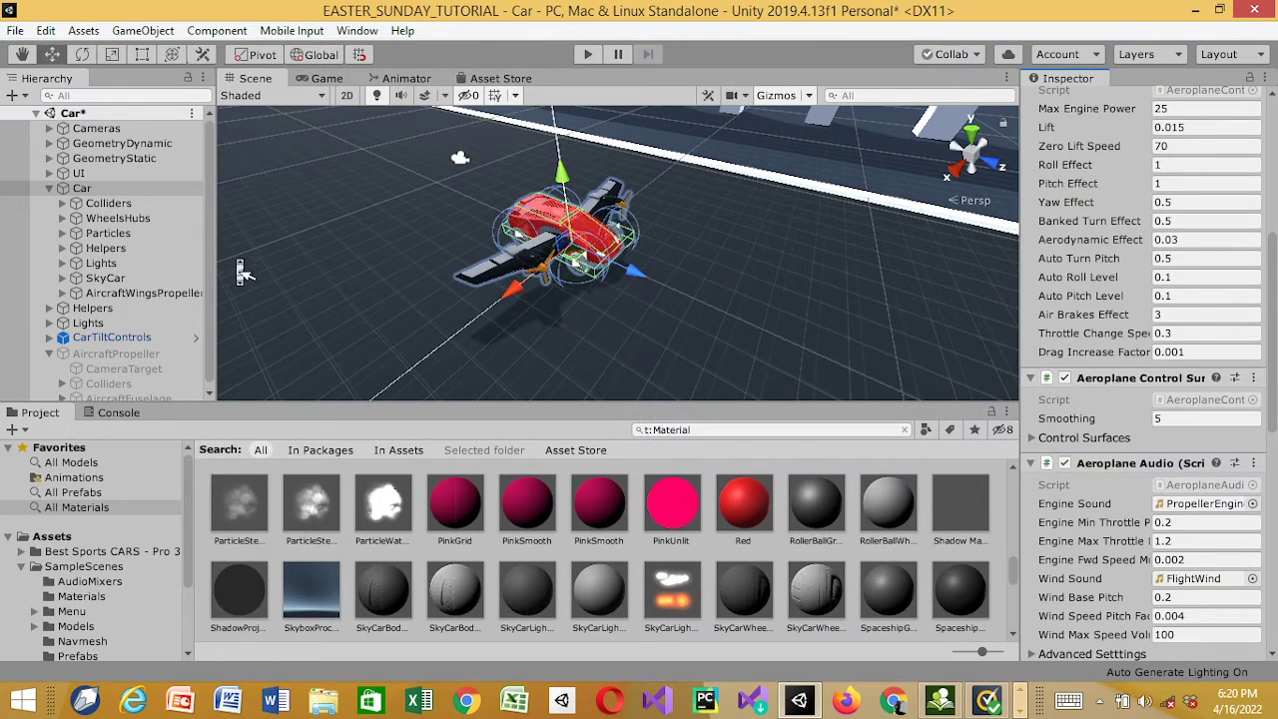
{"action": "double_click", "coordinate": [182, 221]}
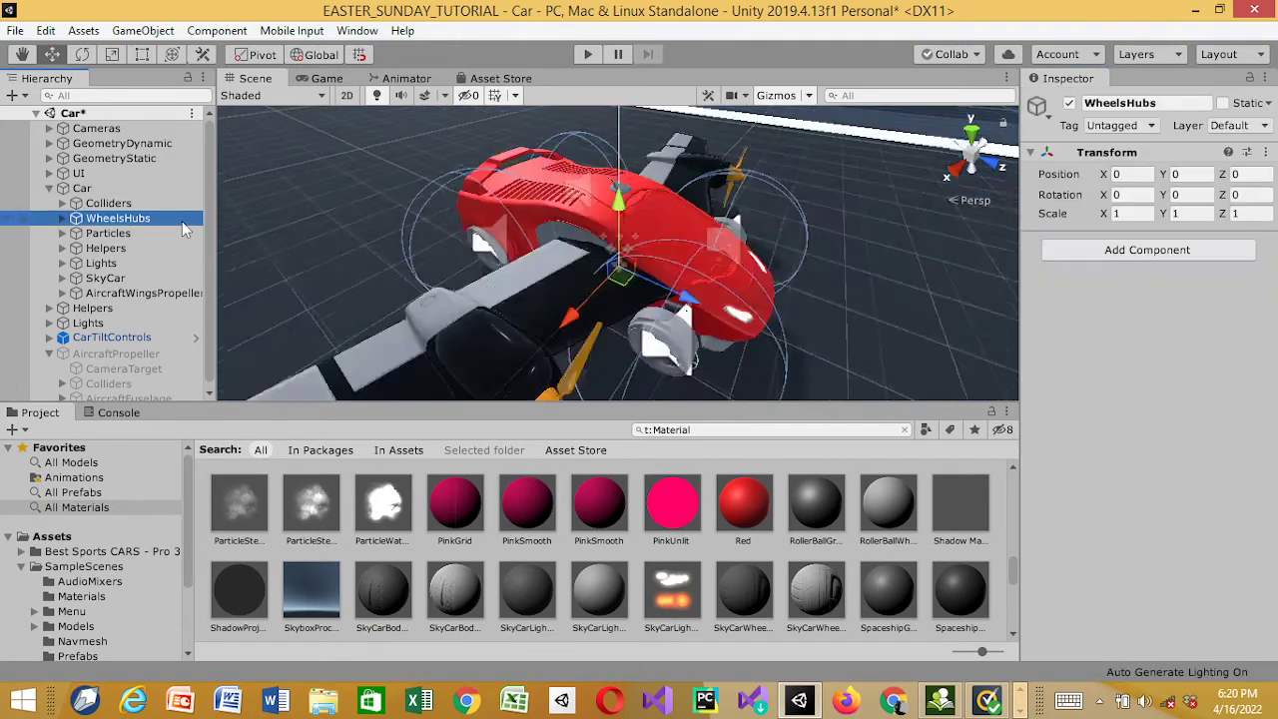
{"action": "scroll", "coordinate": [532, 283], "scroll_direction": "down", "scroll_amount": 3}
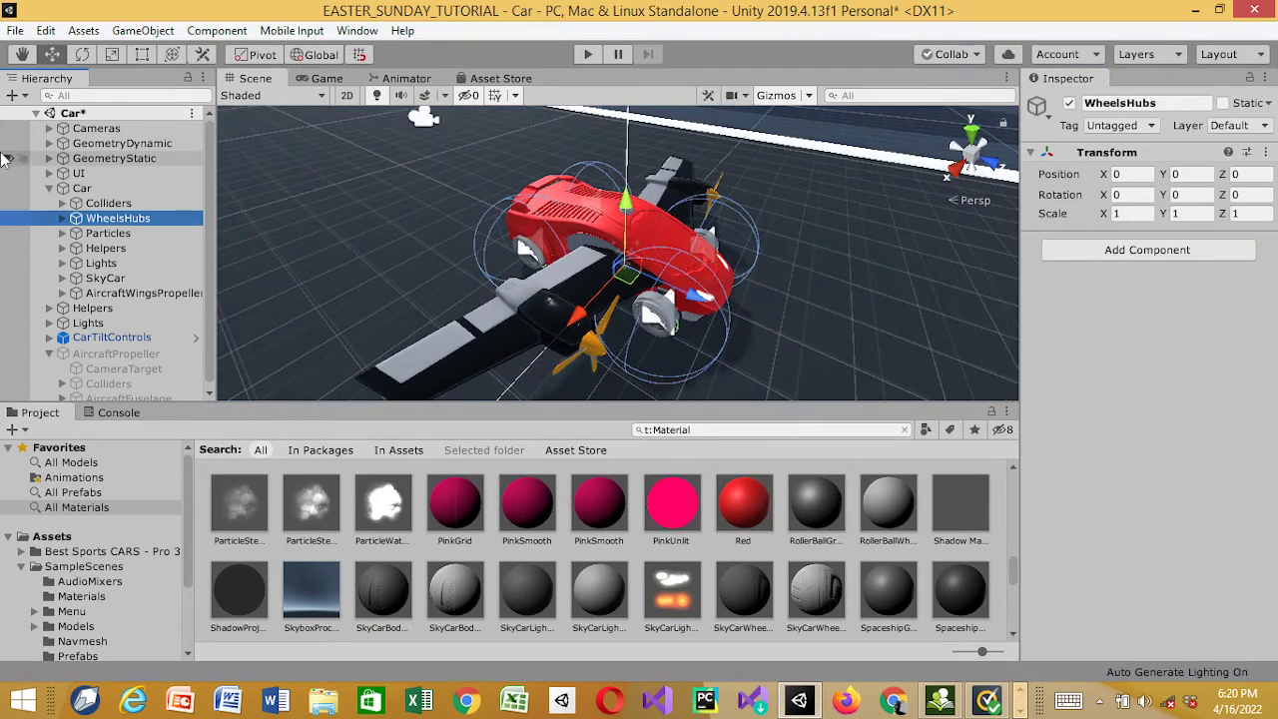
{"action": "left_click", "coordinate": [61, 218]}
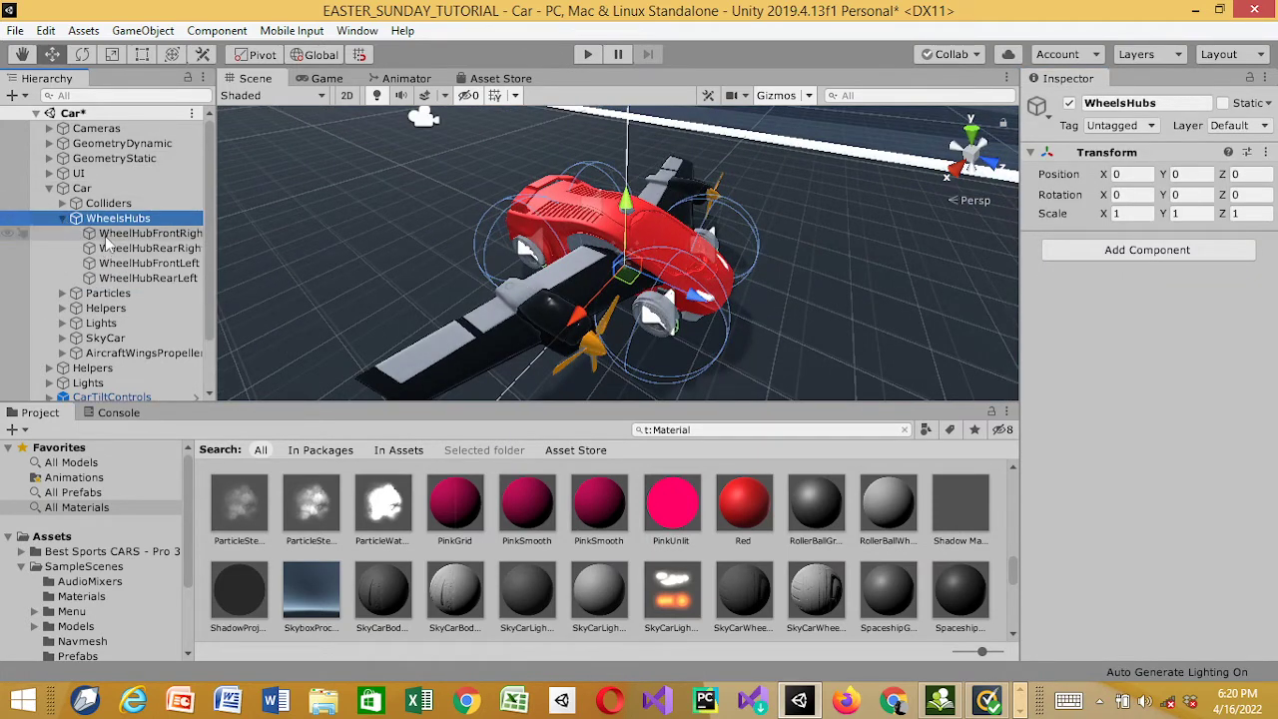
{"action": "double_click", "coordinate": [107, 236]}
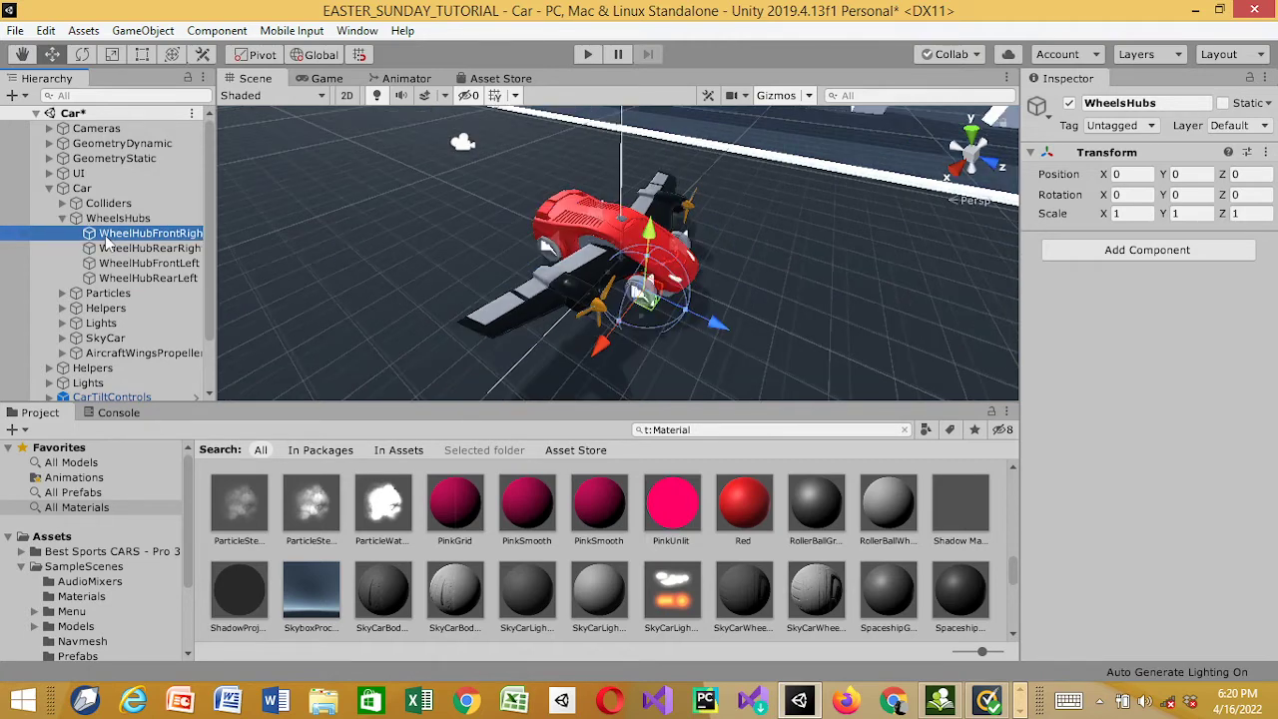
{"action": "scroll", "coordinate": [517, 195], "scroll_direction": "up", "scroll_amount": 5}
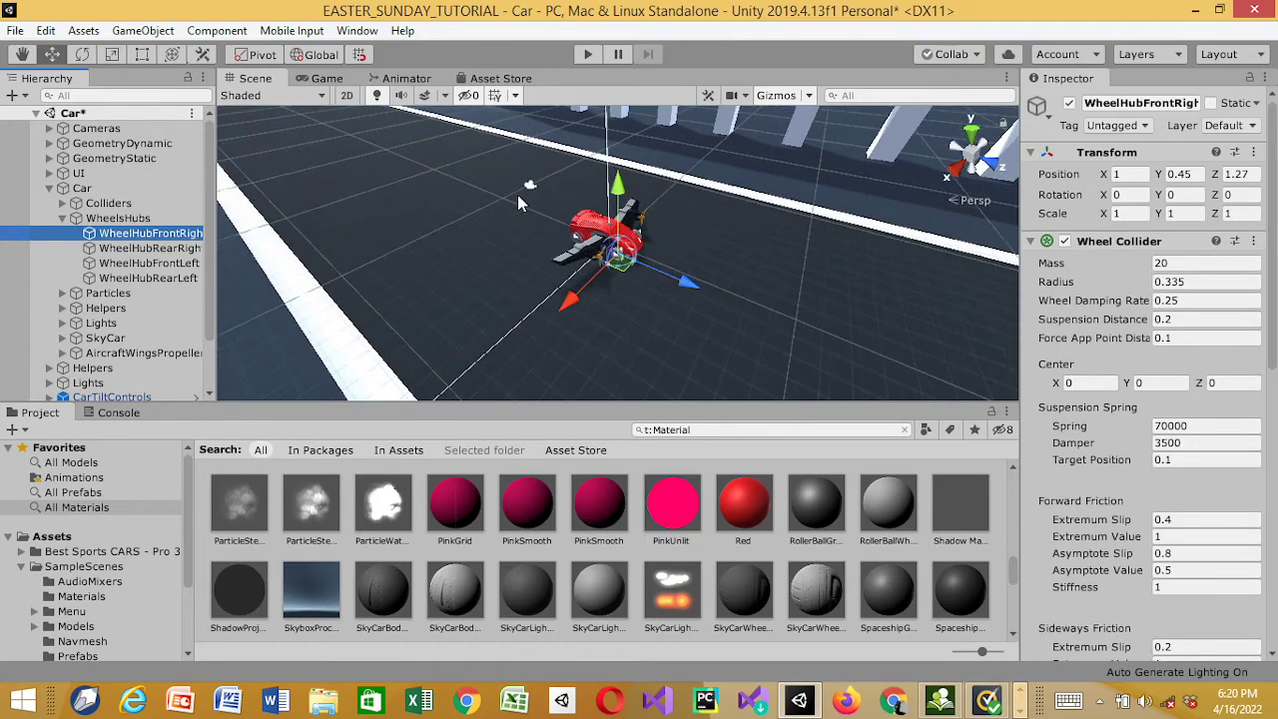
{"action": "scroll", "coordinate": [517, 198], "scroll_direction": "up", "scroll_amount": 2}
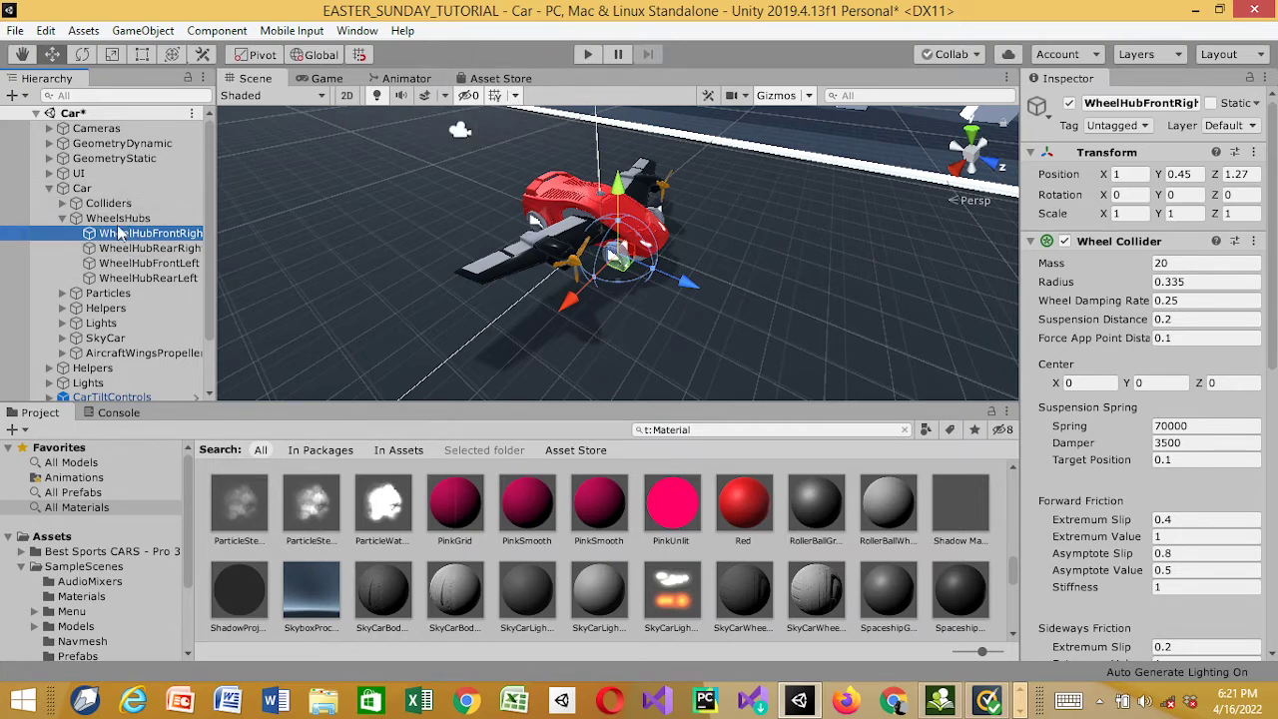
{"action": "left_click", "coordinate": [106, 188]}
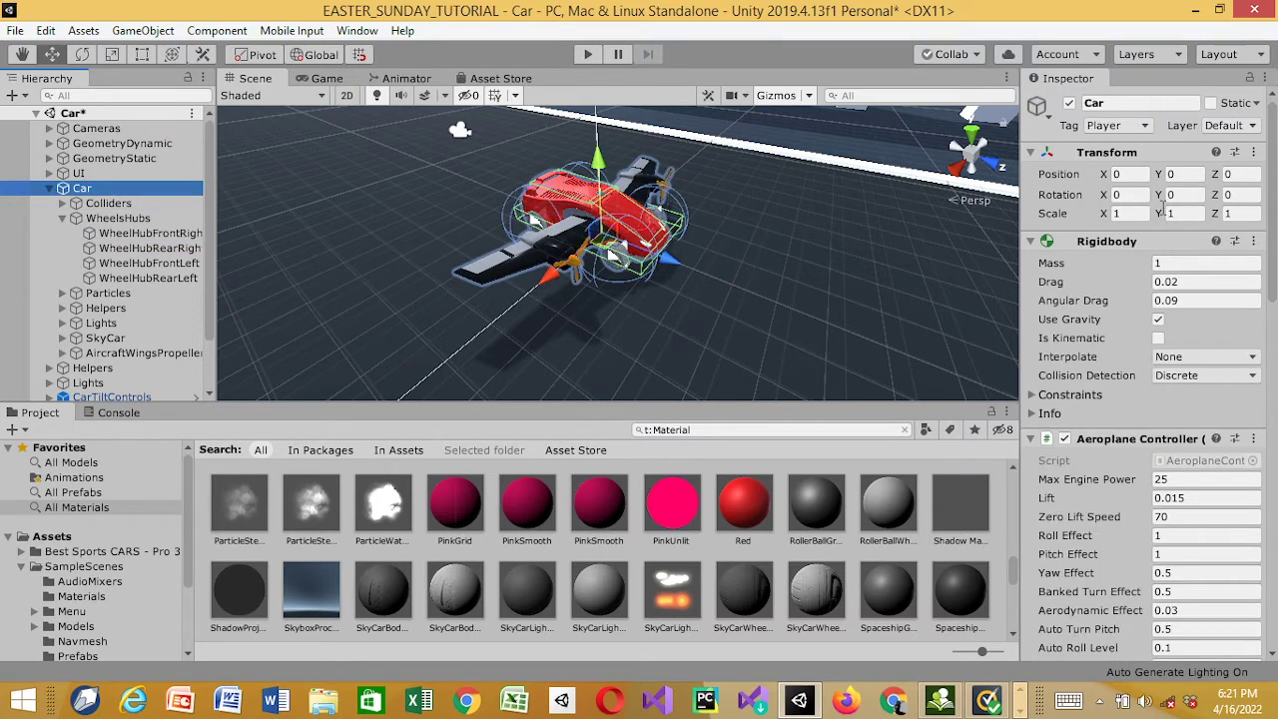
- Set the Car's Rigidbody Mass to 1000 and run a short Play-mode test
{"action": "left_click", "coordinate": [1162, 263]}
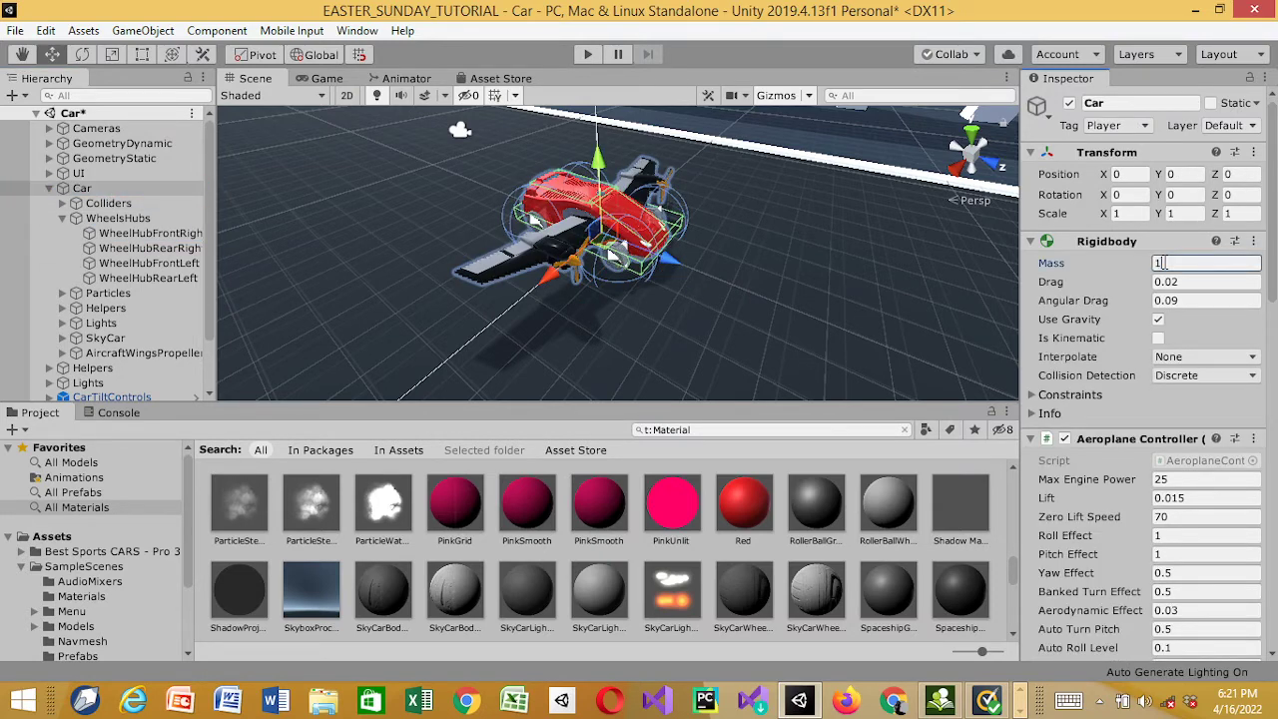
{"action": "type", "text": "1000"}
{"action": "left_click", "coordinate": [586, 55]}
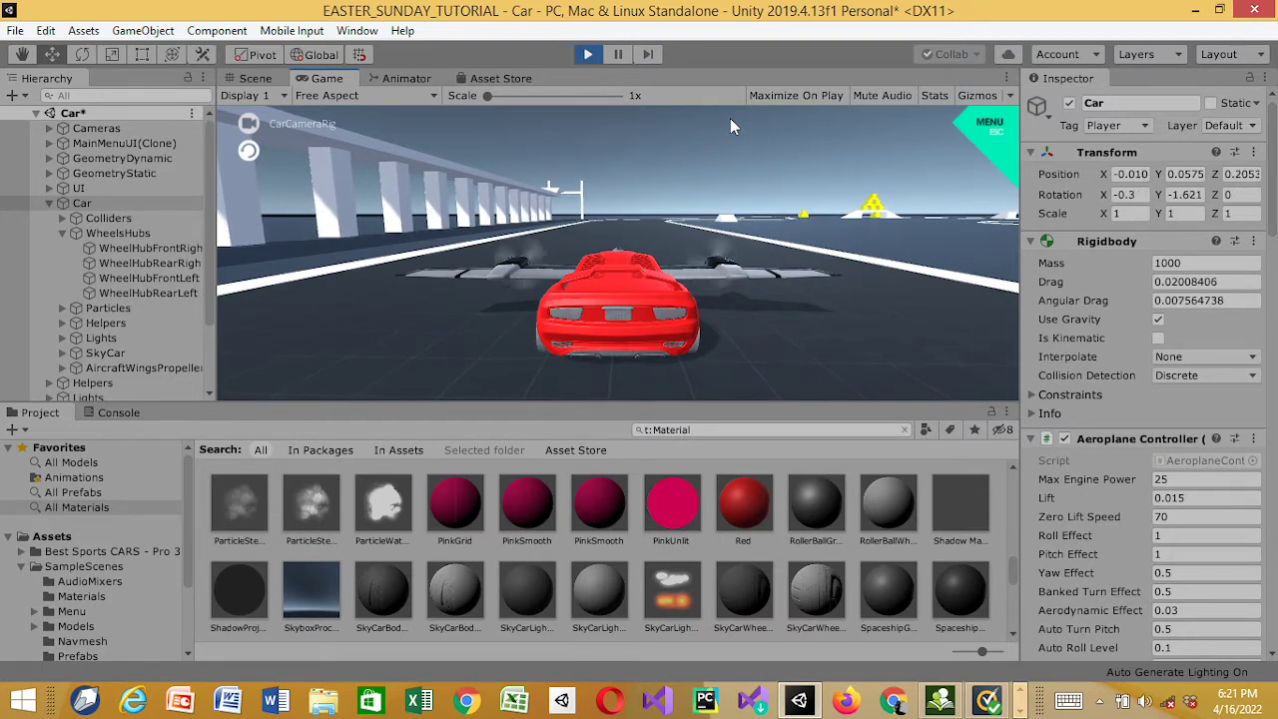
{"action": "key", "text": "ctrl+p"}
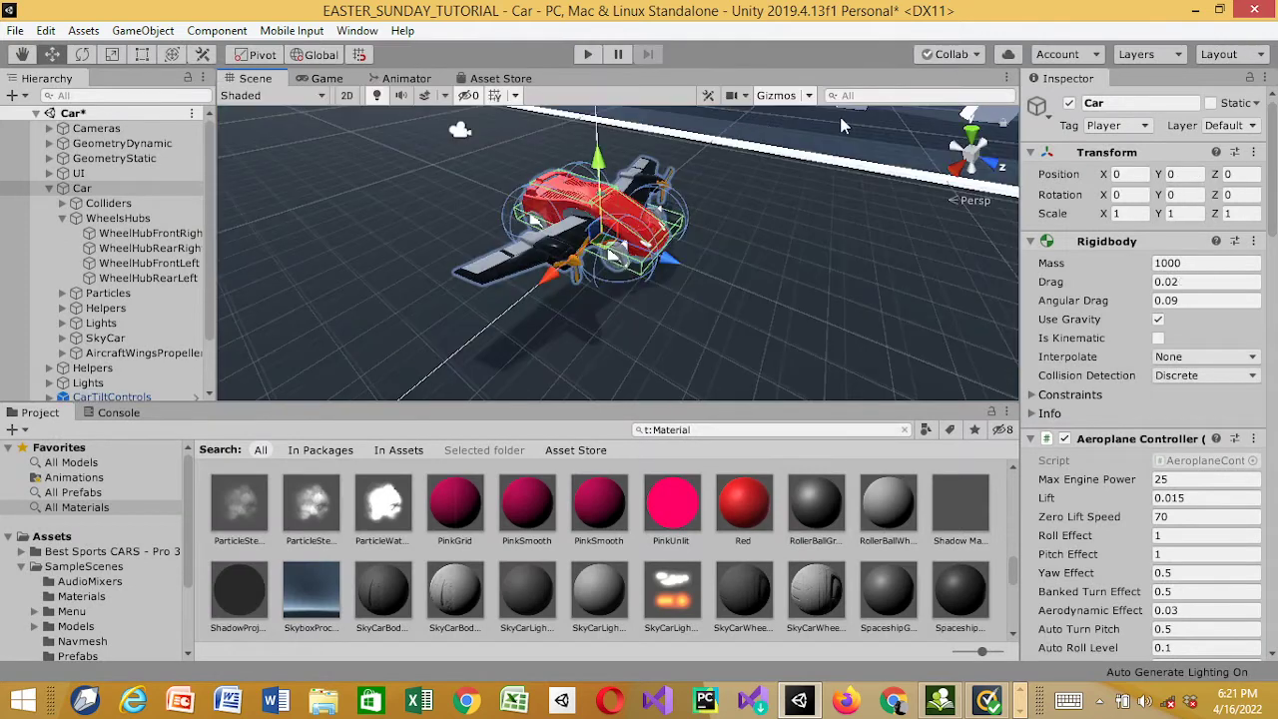
{"action": "left_click_drag", "start_coordinate": [1275, 289], "coordinate": [1273, 656]}
- Inspect the AircraftPropeller's Animator settings
{"action": "scroll", "coordinate": [117, 308], "scroll_direction": "down", "scroll_amount": 2}
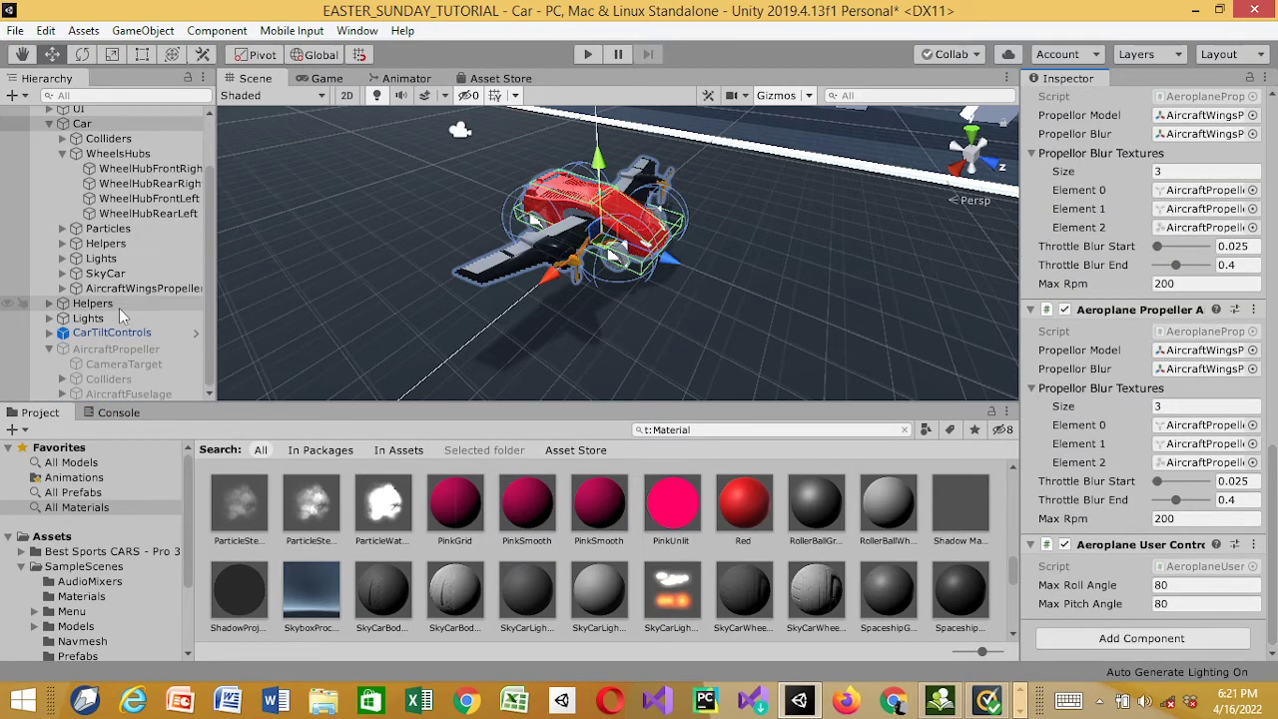
{"action": "left_click", "coordinate": [116, 349]}
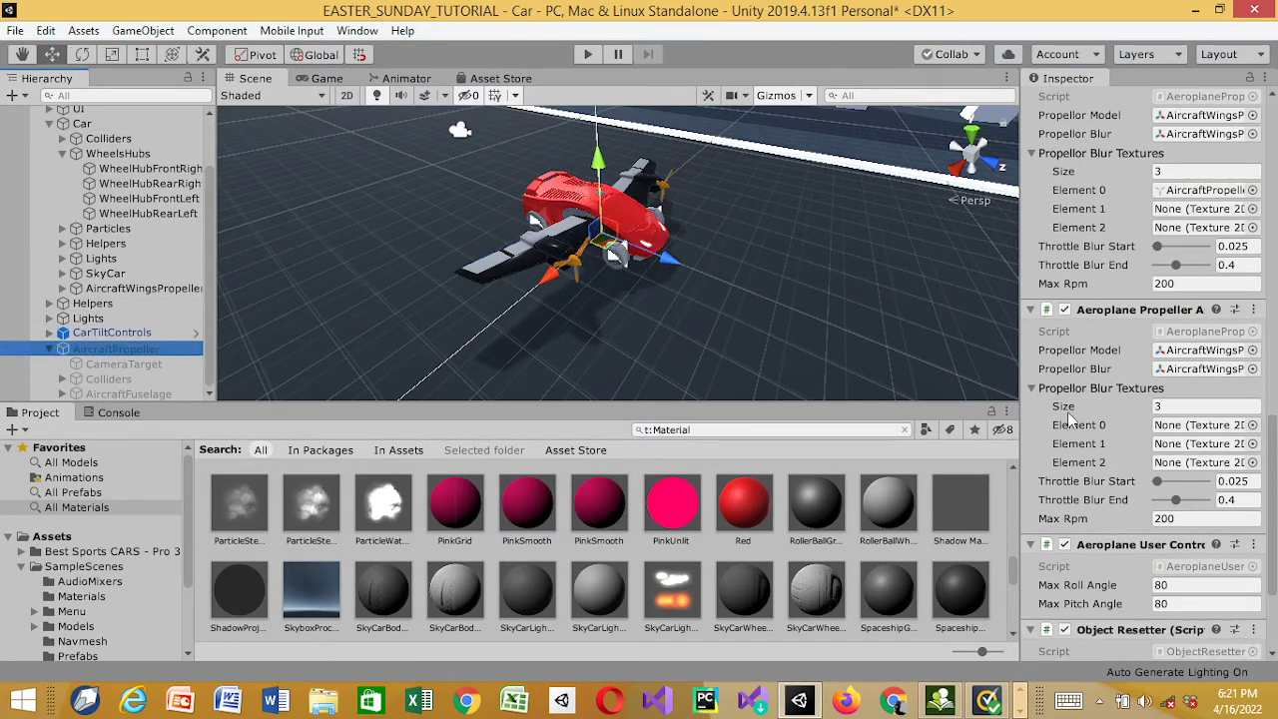
{"action": "scroll", "coordinate": [1069, 416], "scroll_direction": "down", "scroll_amount": 3}
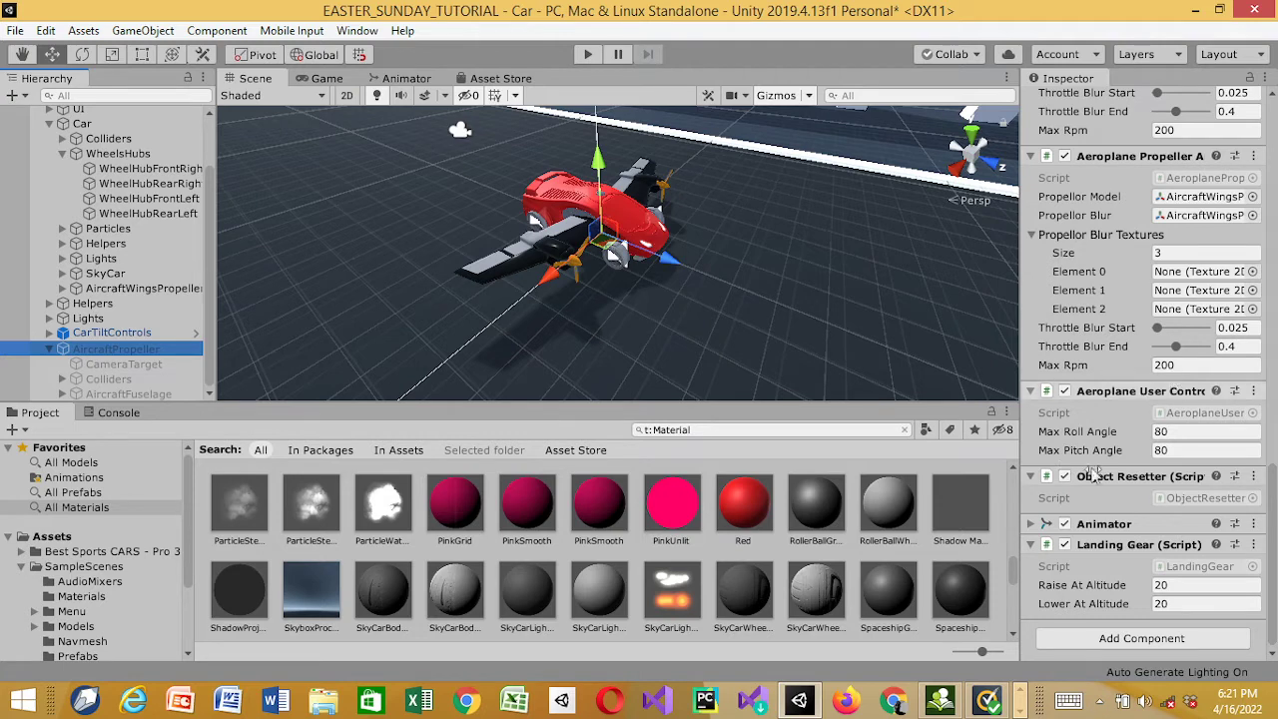
{"action": "left_click", "coordinate": [1029, 524]}
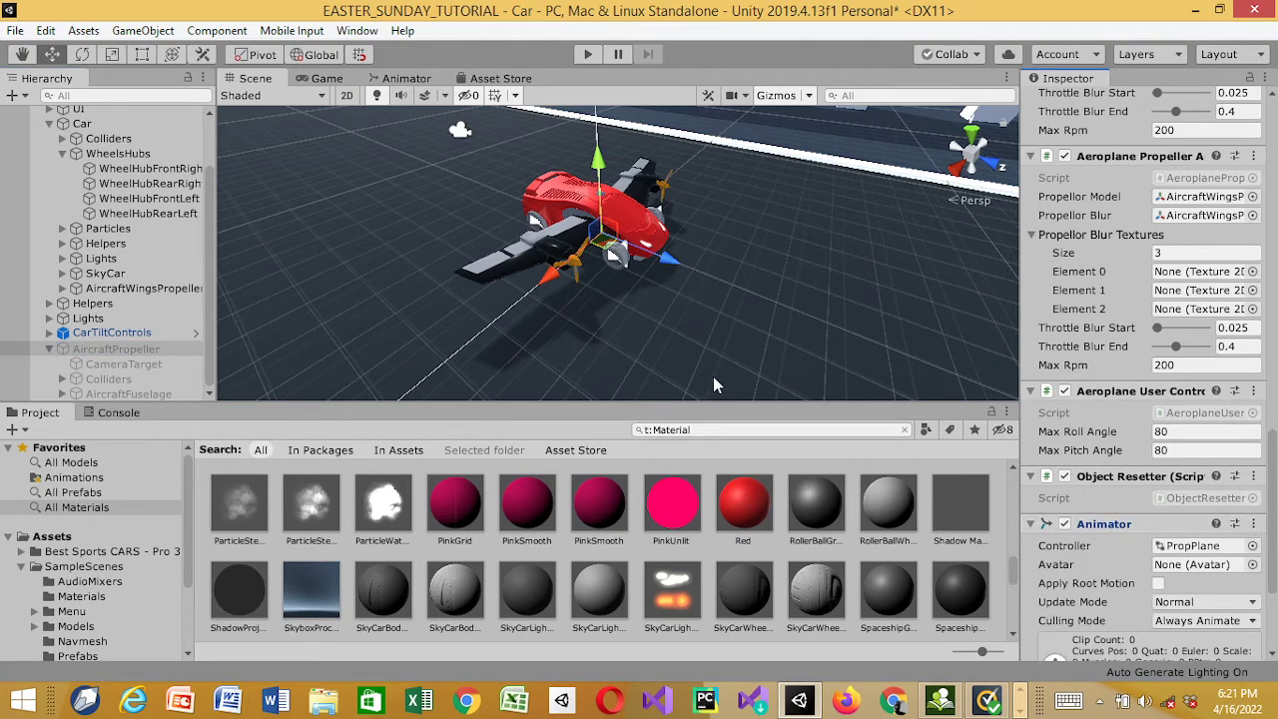
- Add an Animator component to the Car
{"action": "left_click", "coordinate": [118, 125]}
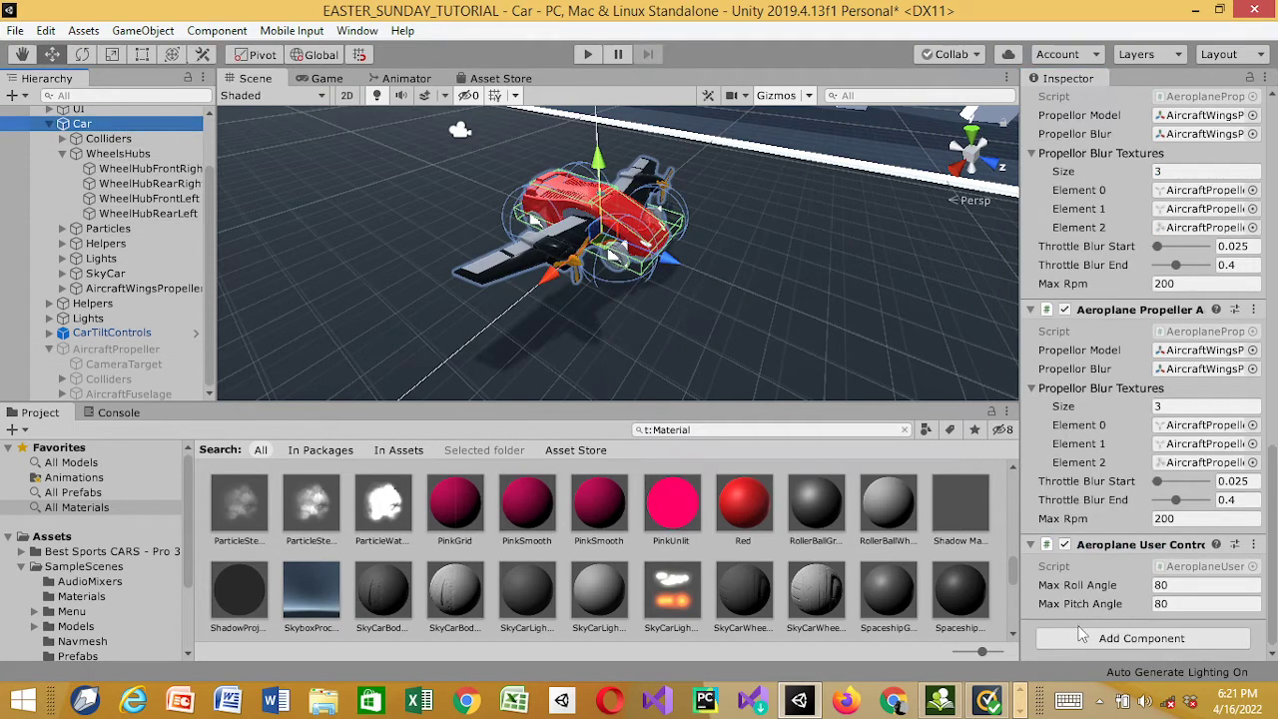
{"action": "left_click", "coordinate": [1078, 637]}
{"action": "type", "text": "ani"}
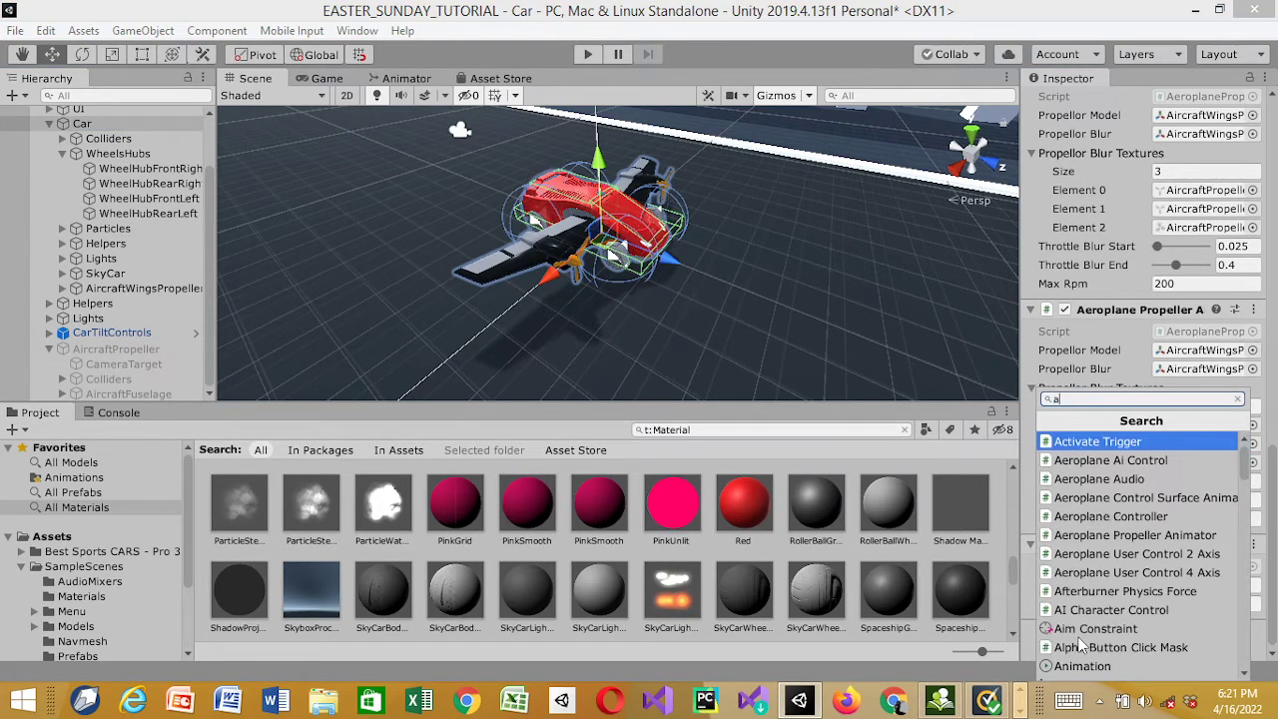
{"action": "left_click", "coordinate": [1088, 460]}
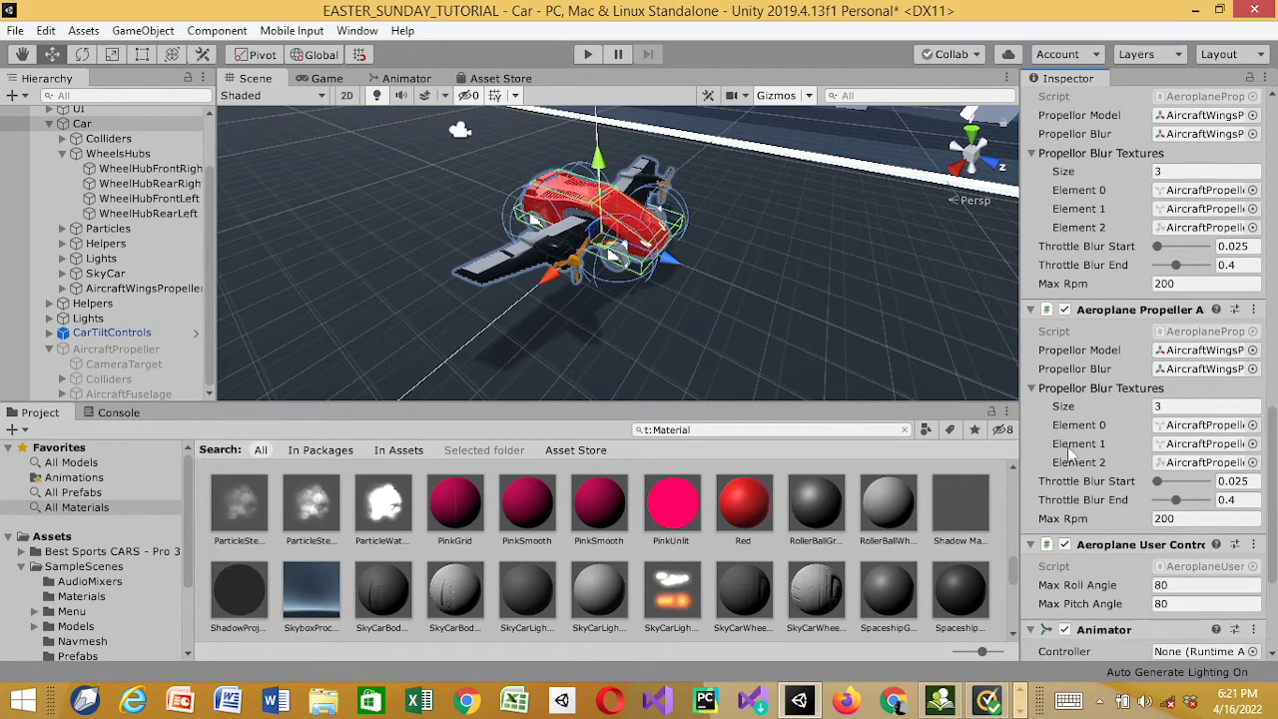
- Copy the AircraftPropeller's Animator component
{"action": "left_click", "coordinate": [145, 350]}
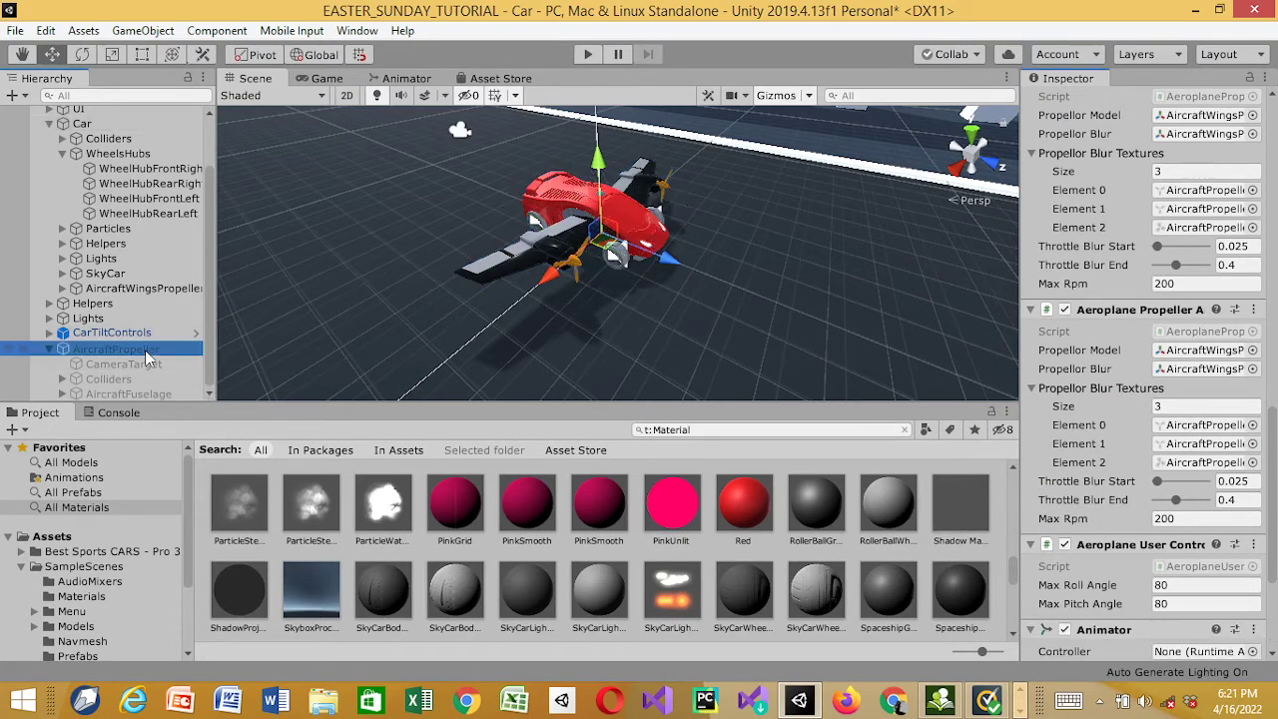
{"action": "scroll", "coordinate": [1142, 539], "scroll_direction": "down", "scroll_amount": 5}
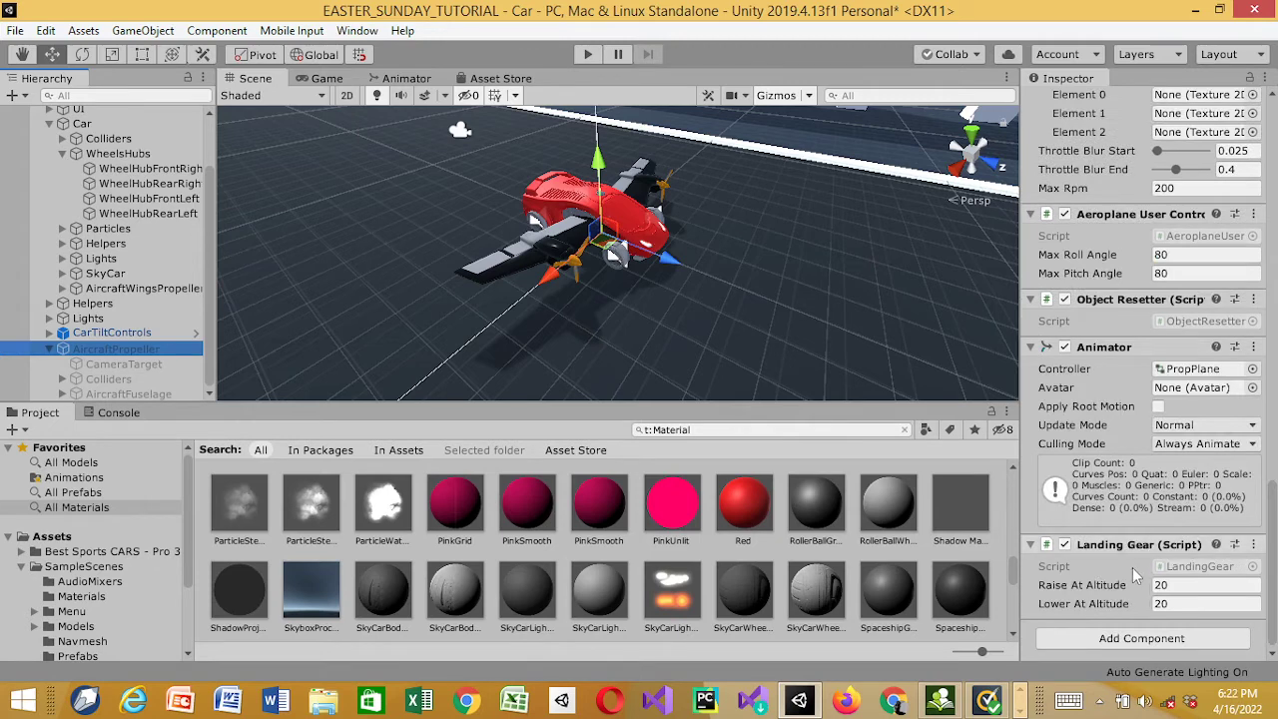
{"action": "left_click", "coordinate": [1254, 348]}
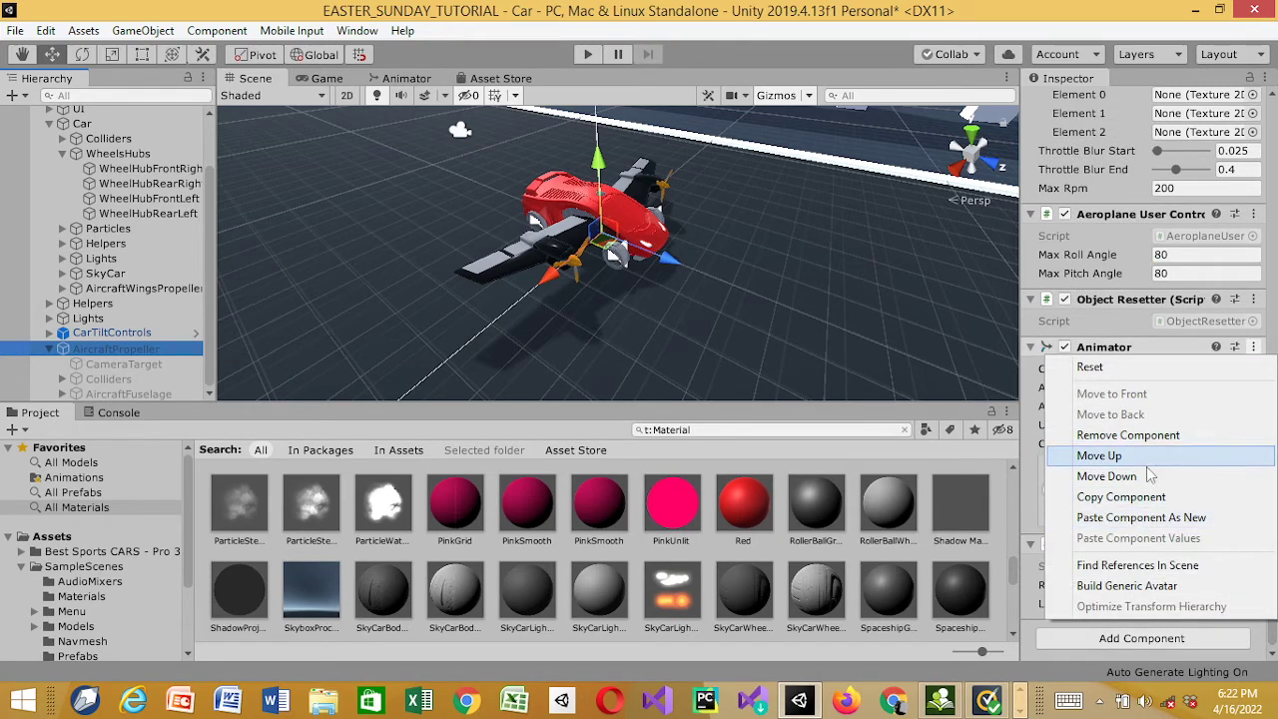
{"action": "left_click", "coordinate": [1135, 497]}
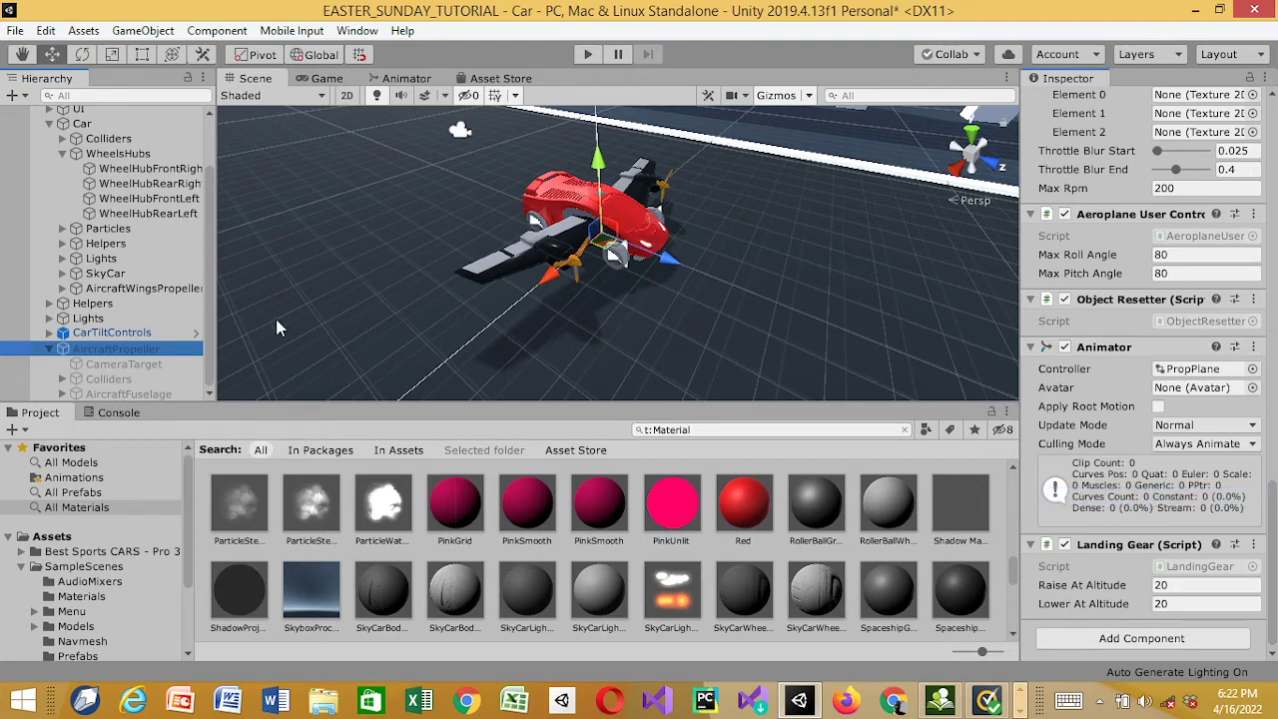
- Paste the copied PropPlane Animator values onto the Car's Animator and run a play test
{"action": "left_click", "coordinate": [142, 136]}
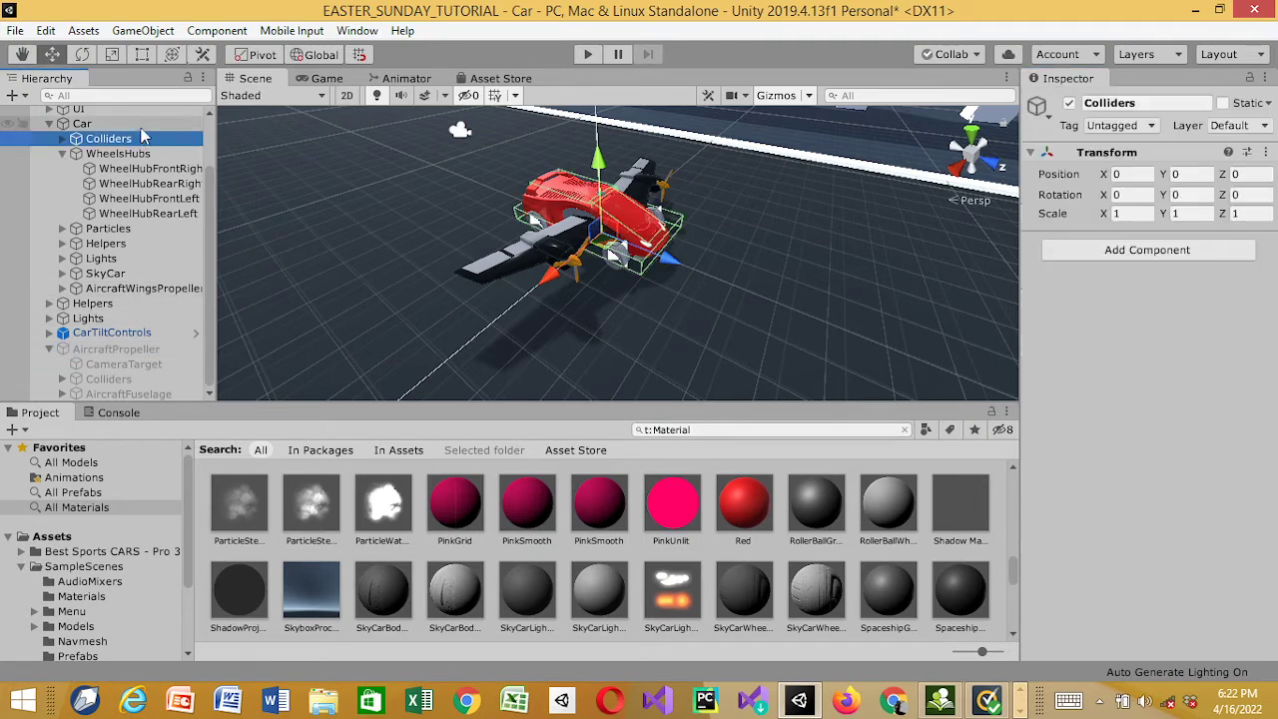
{"action": "left_click", "coordinate": [141, 124]}
{"action": "scroll", "coordinate": [1181, 526], "scroll_direction": "down", "scroll_amount": 10}
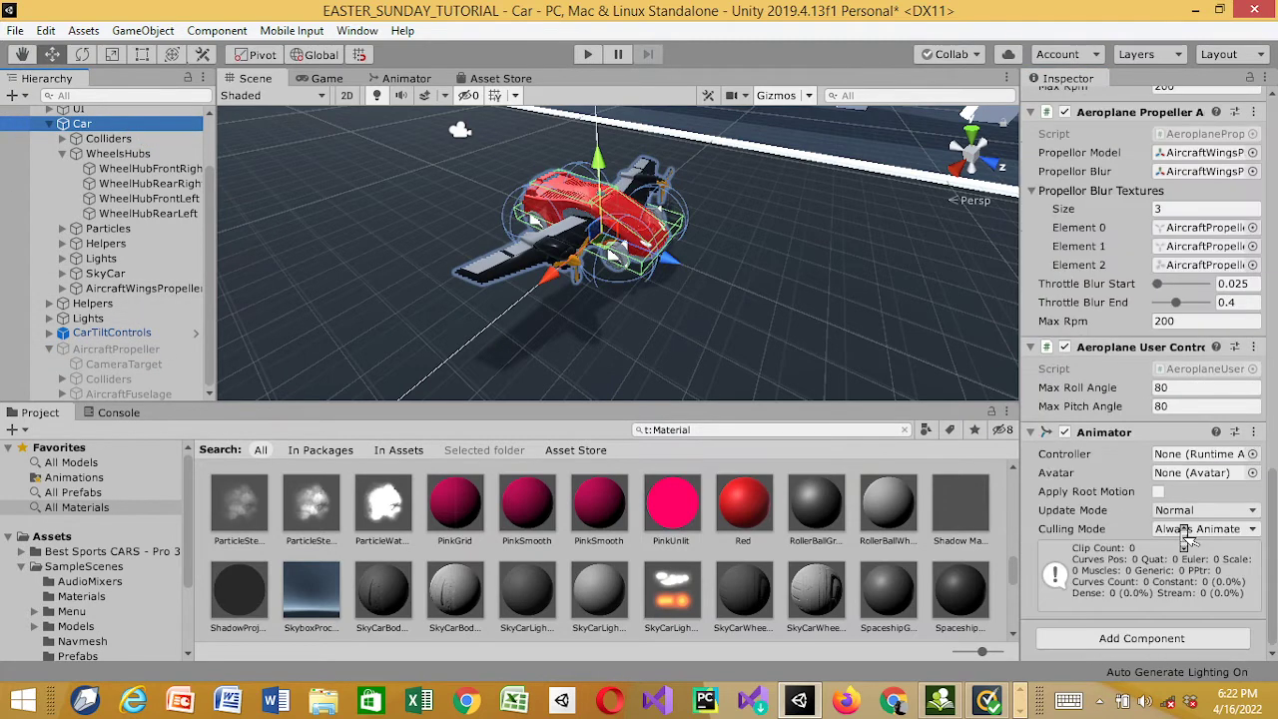
{"action": "left_click", "coordinate": [1255, 431]}
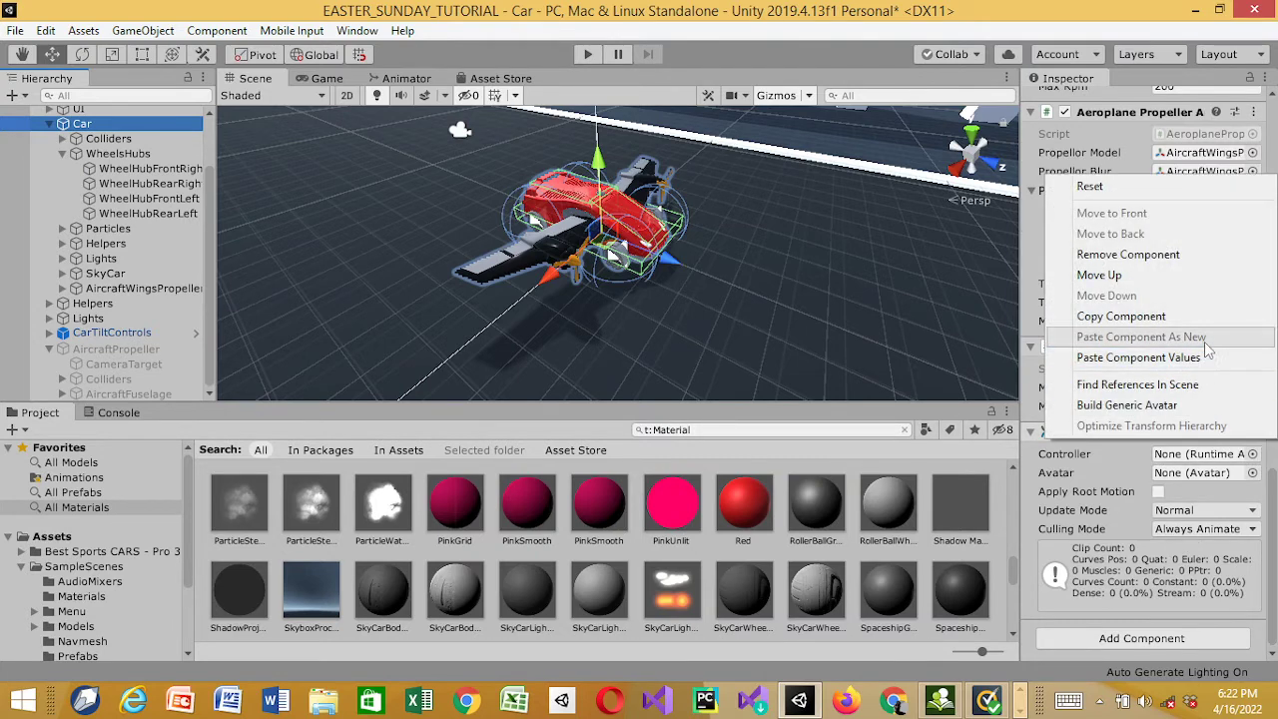
{"action": "left_click", "coordinate": [1138, 358]}
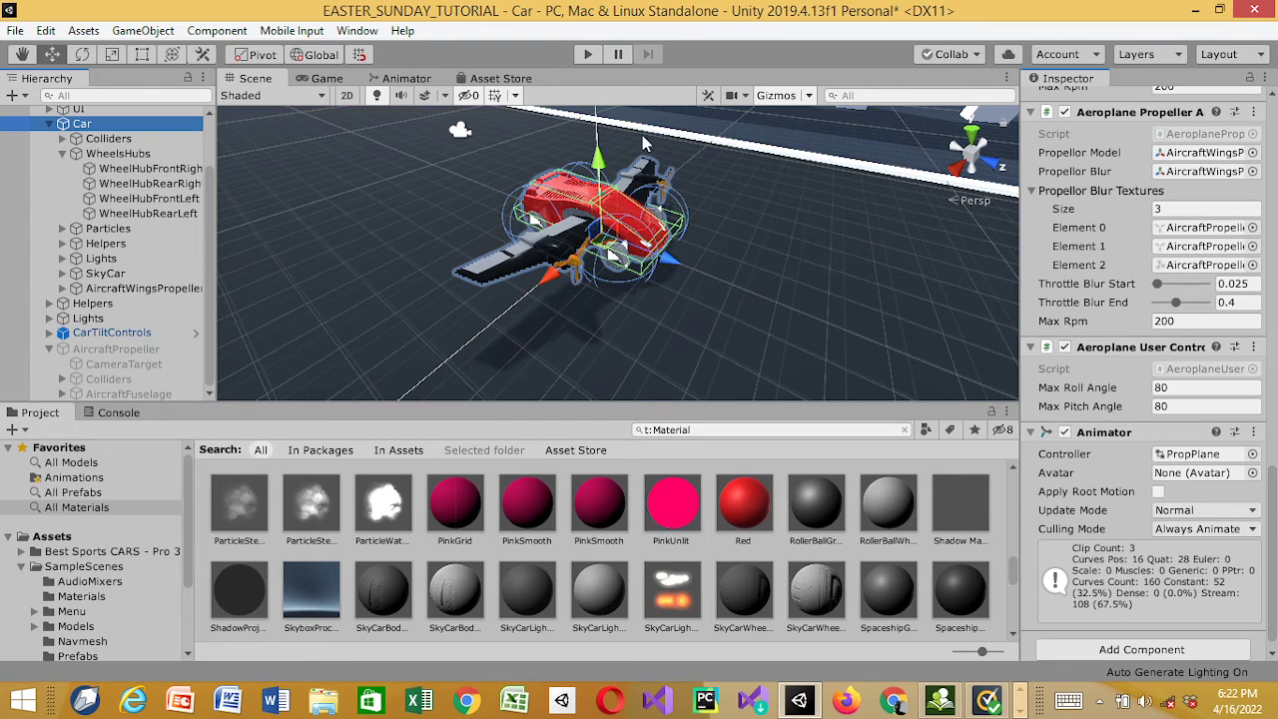
{"action": "left_click", "coordinate": [588, 56]}
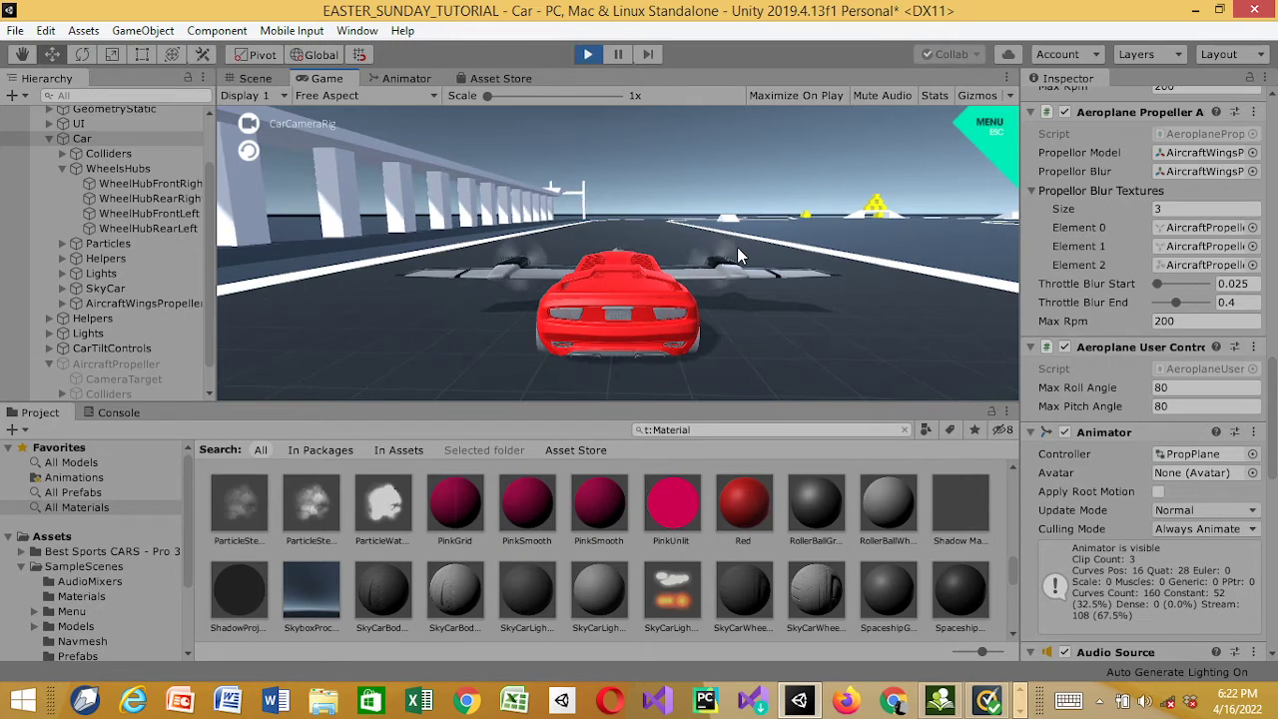
{"action": "key", "text": "ctrl+p"}
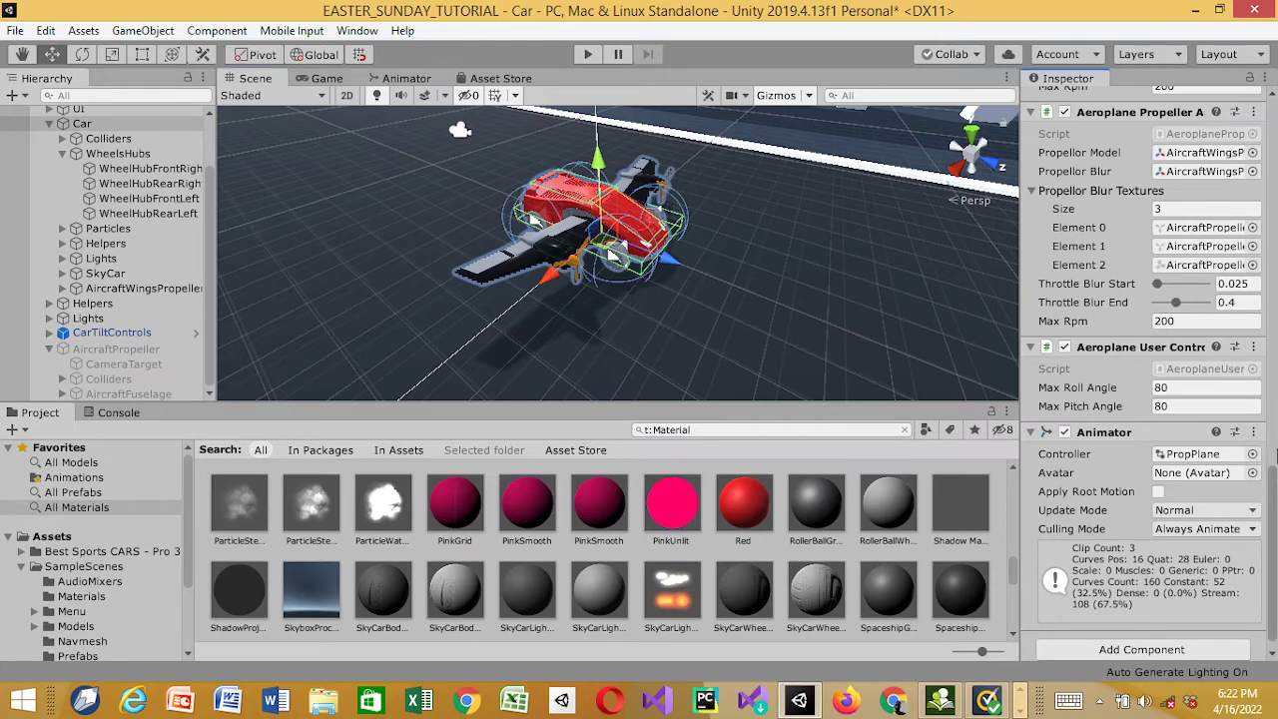
- Raise the Car's Aeroplane Controller Max Engine Power from 25 to 60, then review AircraftPropeller's components
{"action": "scroll", "coordinate": [1275, 374], "scroll_direction": "up", "scroll_amount": 5}
{"action": "left_click_drag", "start_coordinate": [1273, 378], "coordinate": [1275, 182]}
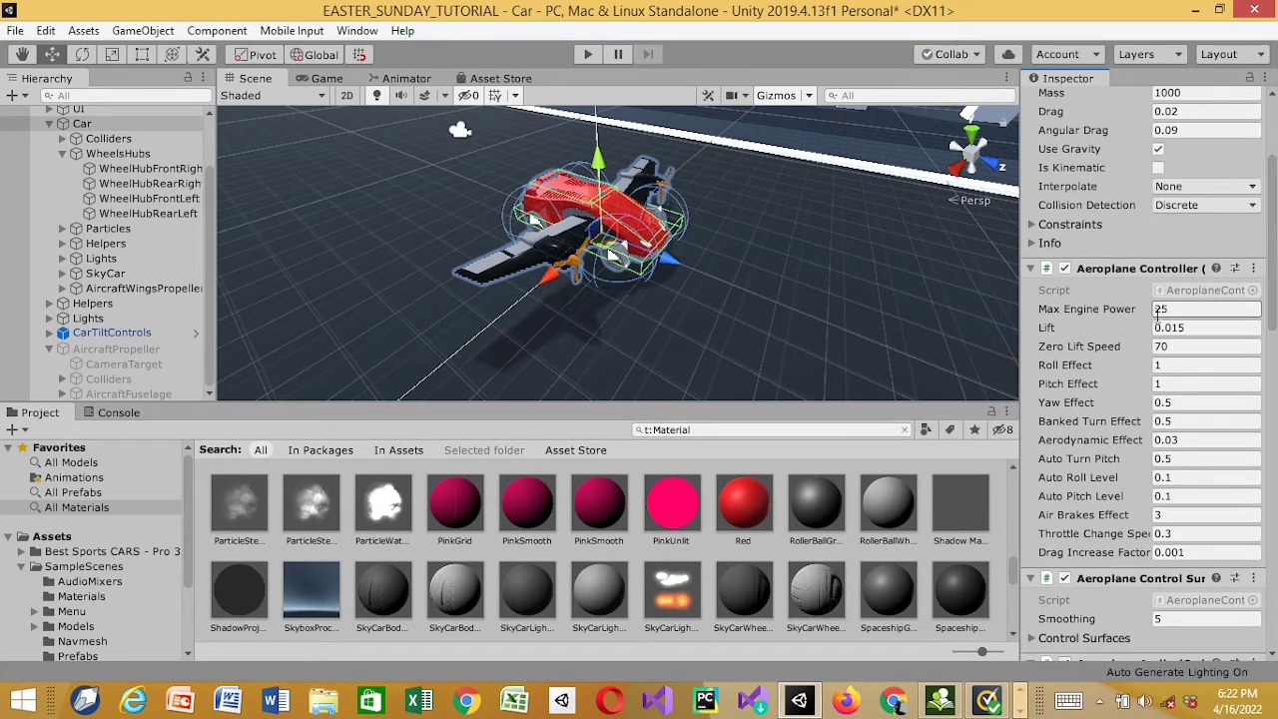
{"action": "left_click", "coordinate": [1188, 308]}
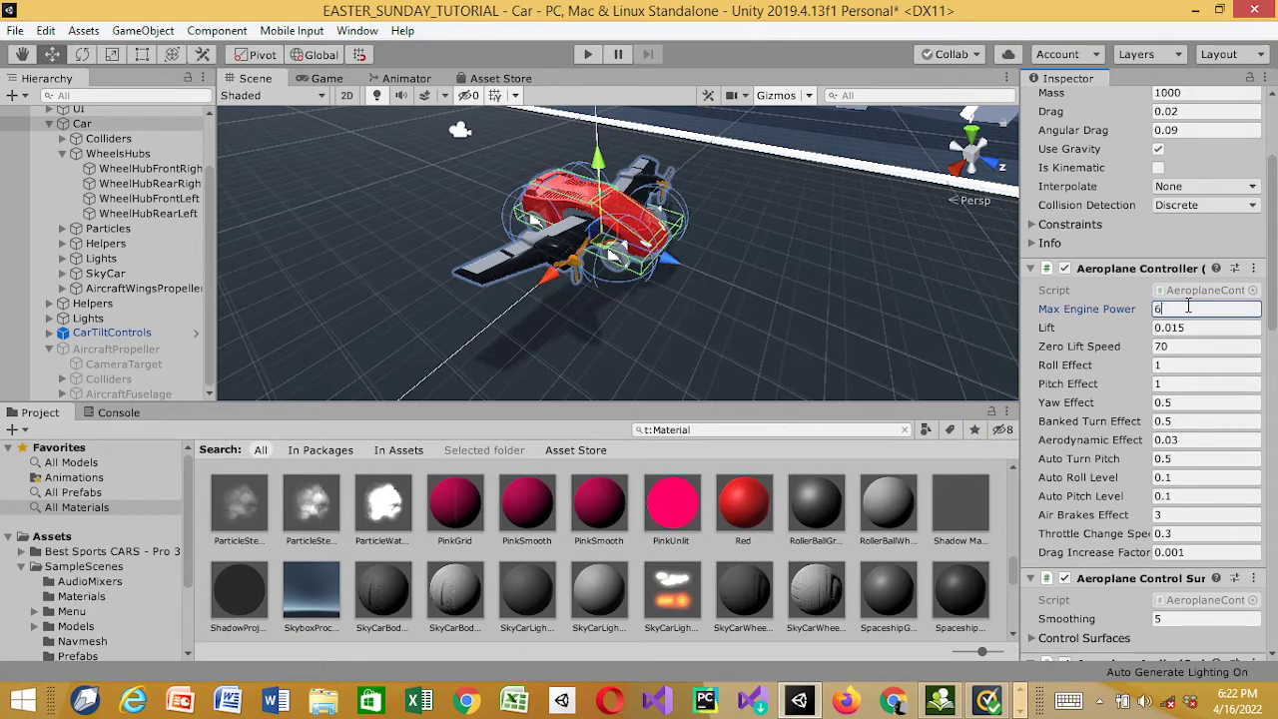
{"action": "scroll", "coordinate": [1099, 421], "scroll_direction": "down", "scroll_amount": 10}
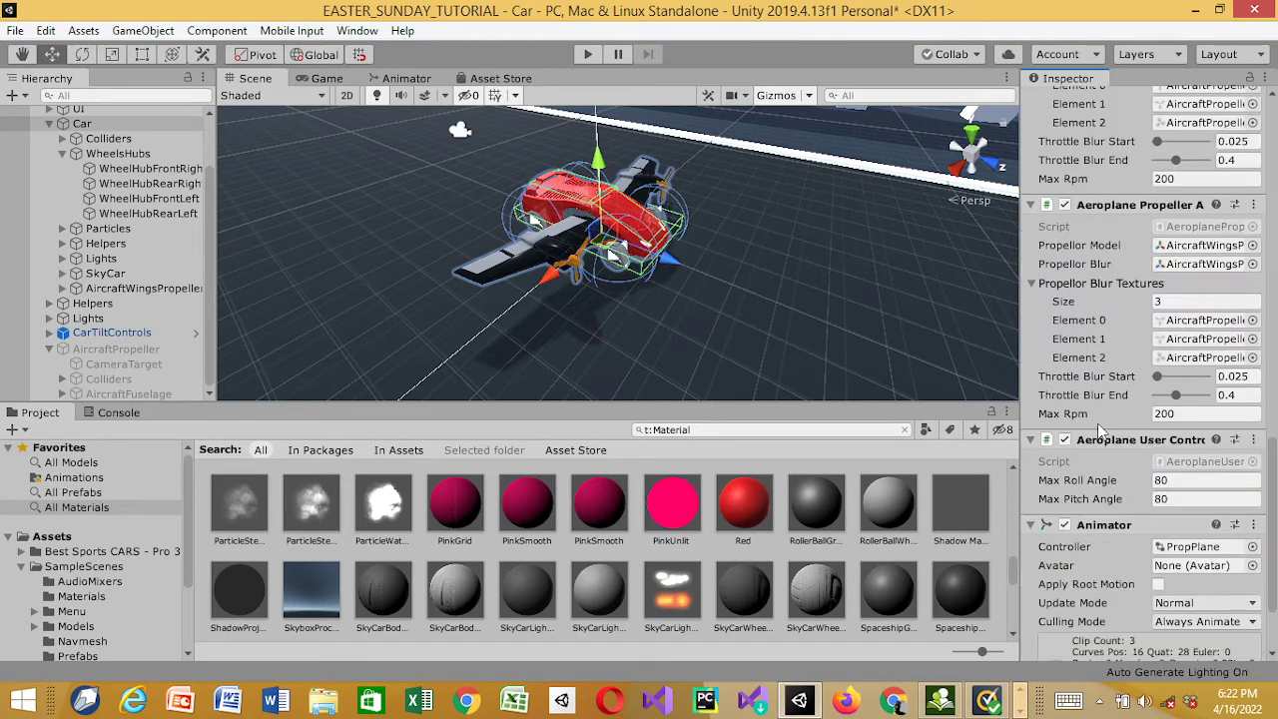
{"action": "left_click", "coordinate": [129, 349]}
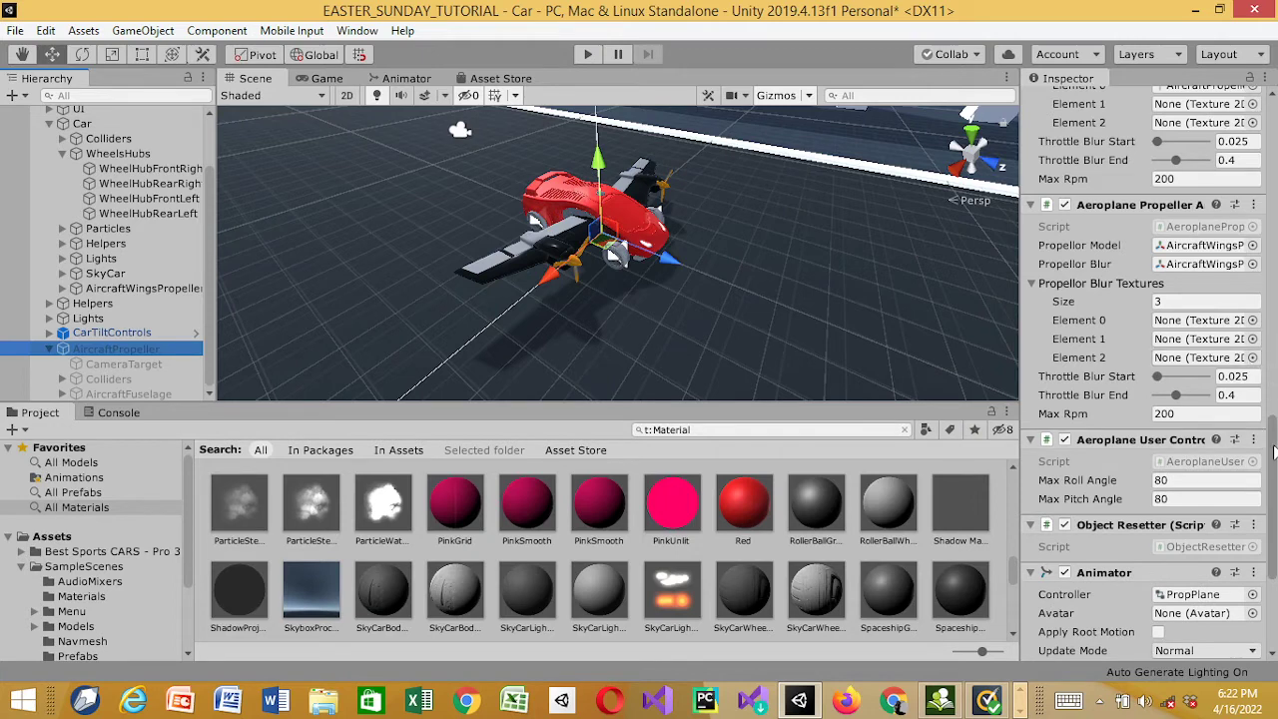
{"action": "left_click", "coordinate": [1270, 346]}
{"action": "left_click_drag", "start_coordinate": [1270, 346], "coordinate": [1276, 552]}
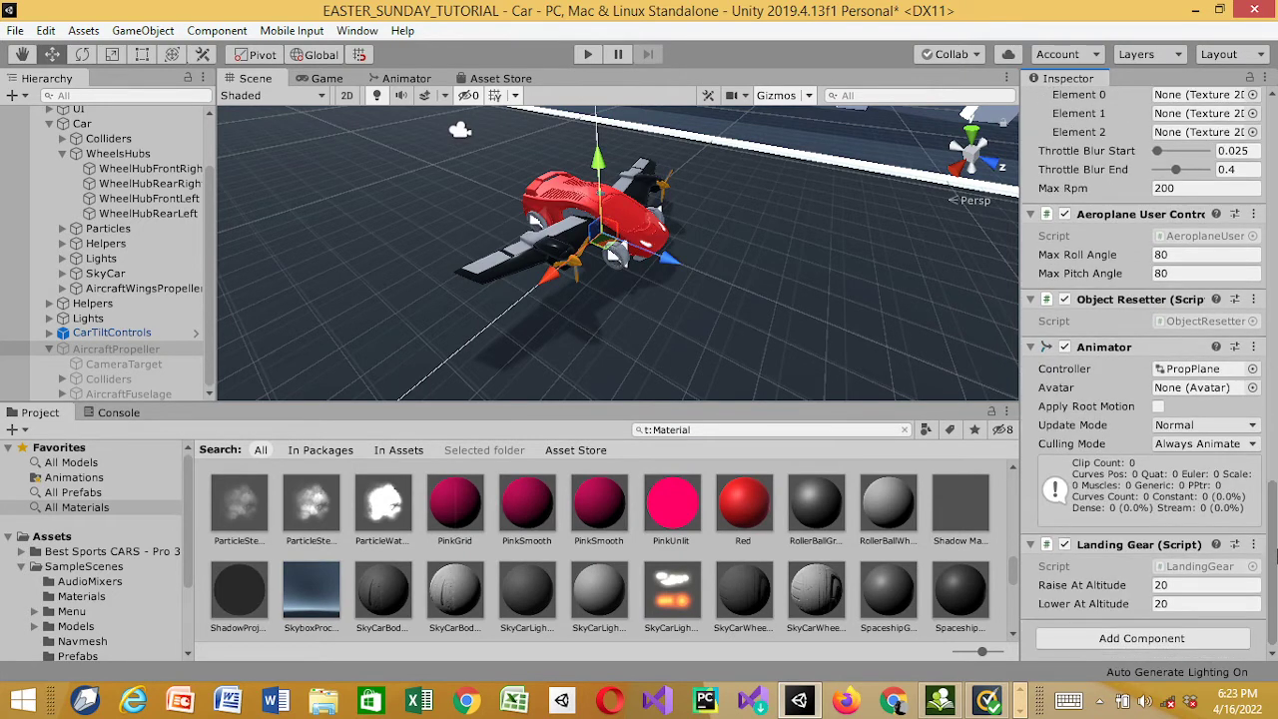
- Set the Car's Rigidbody Mass to 1 and fly the red sky-car in a play test
{"action": "left_click", "coordinate": [126, 121]}
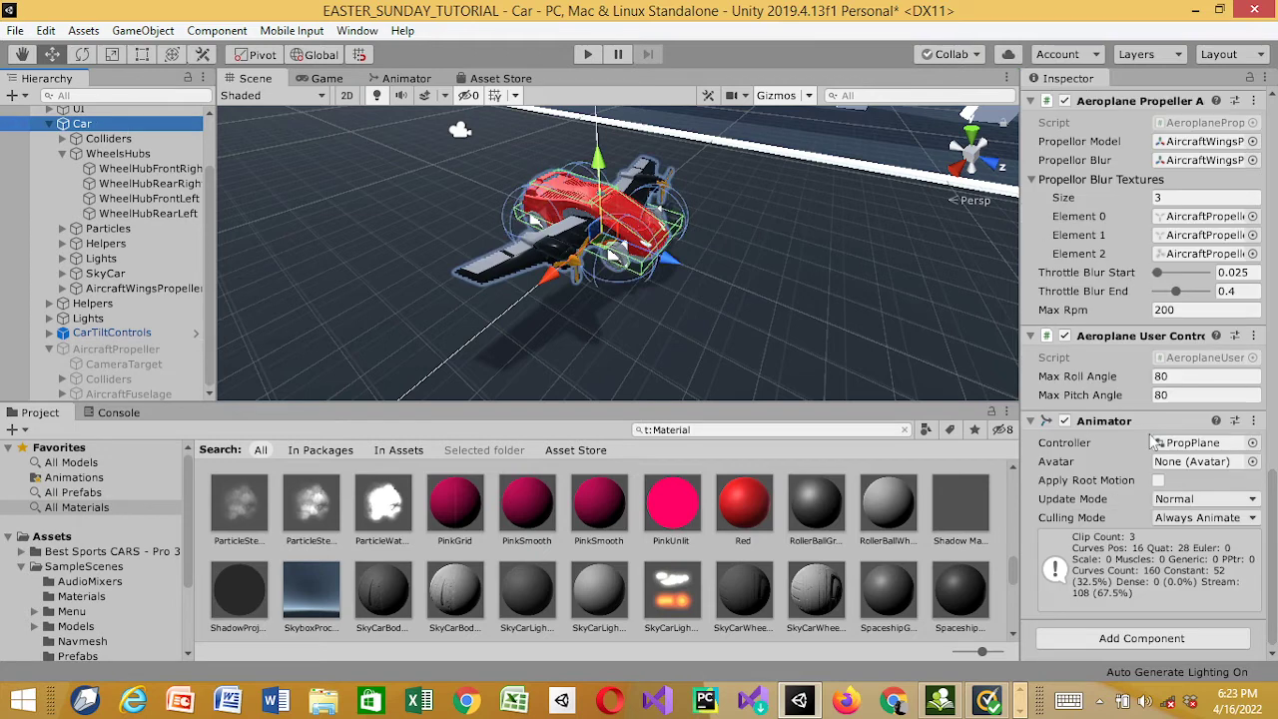
{"action": "left_click_drag", "start_coordinate": [1273, 469], "coordinate": [1243, 145]}
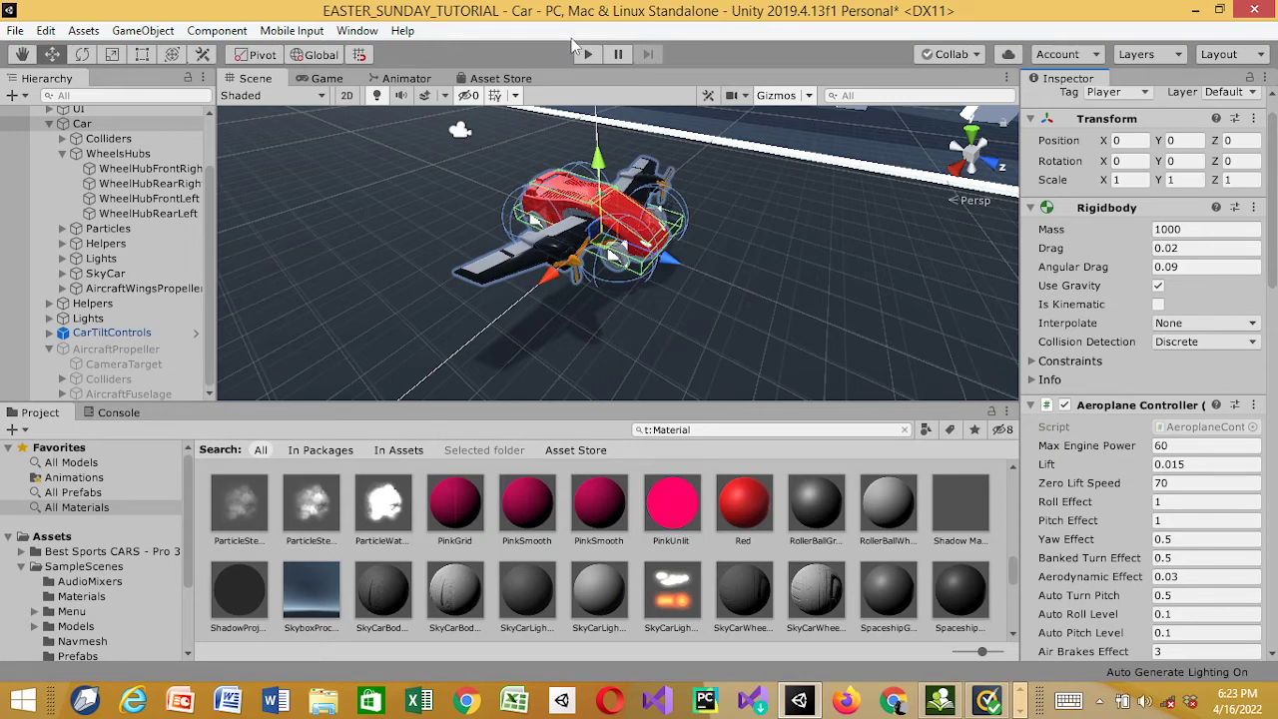
{"action": "left_click", "coordinate": [1189, 232]}
{"action": "type", "text": "1"}
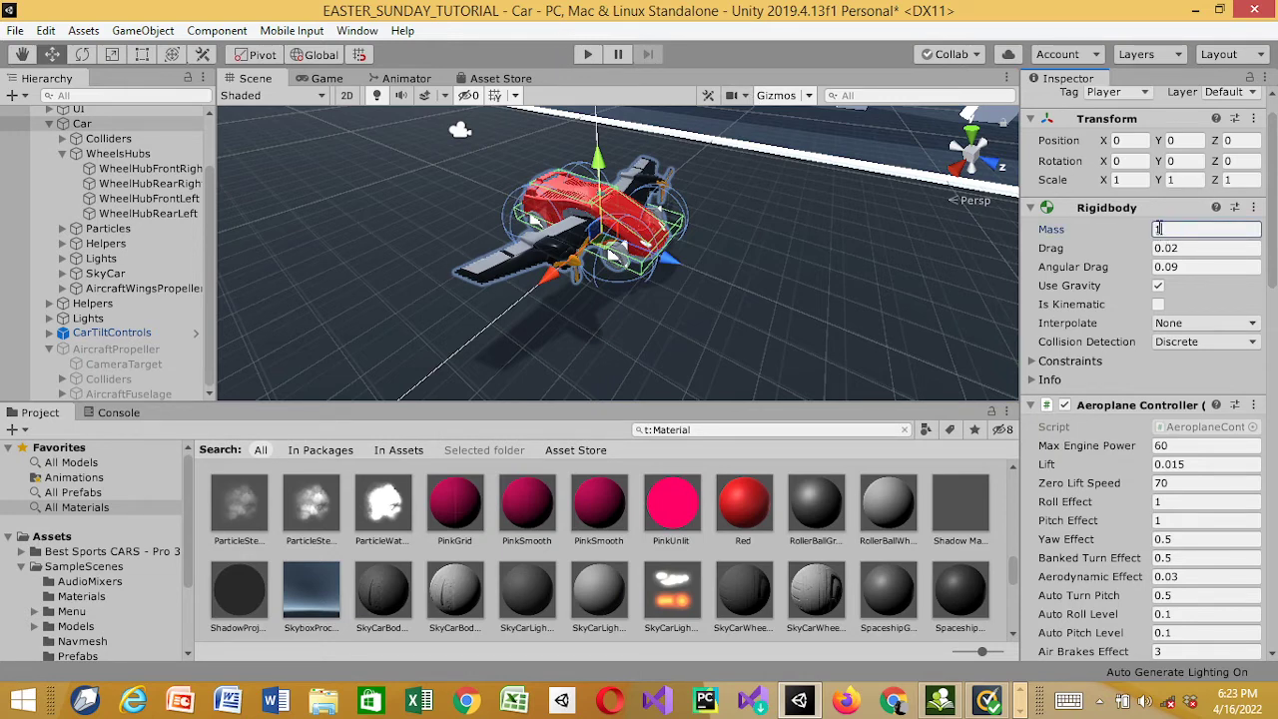
{"action": "left_click", "coordinate": [590, 56]}
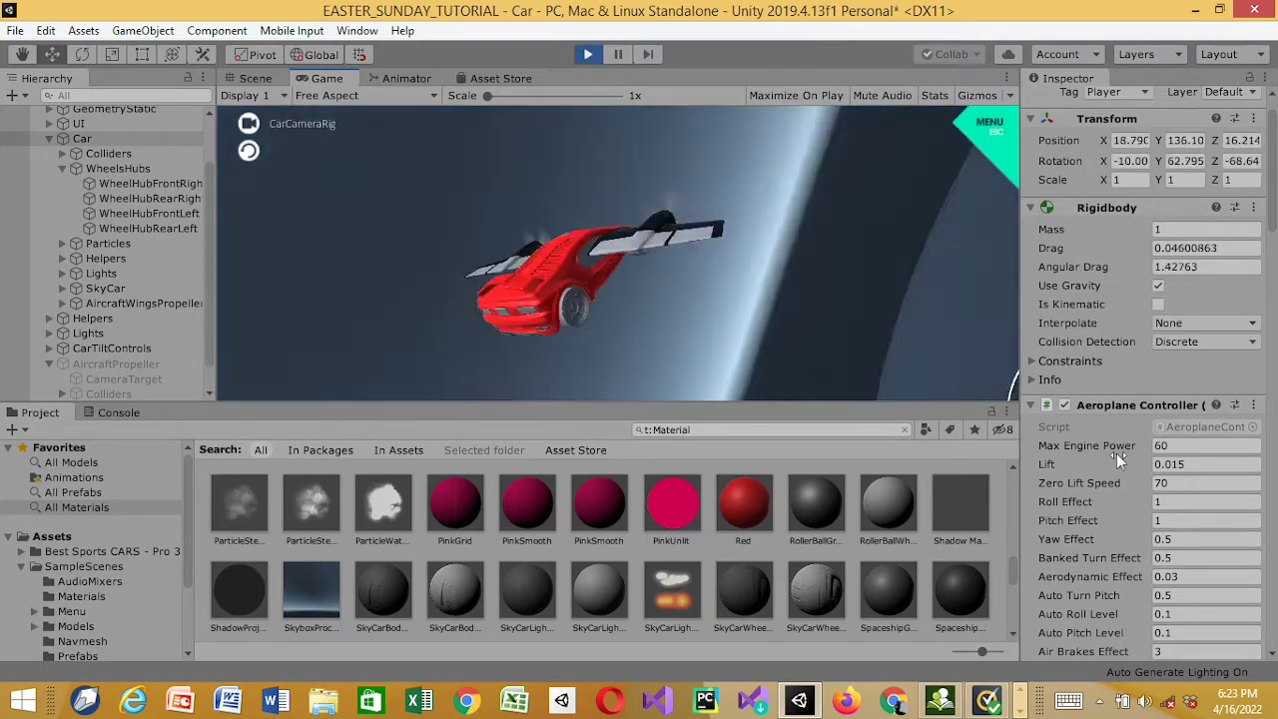
{"action": "key", "text": "ctrl+p"}
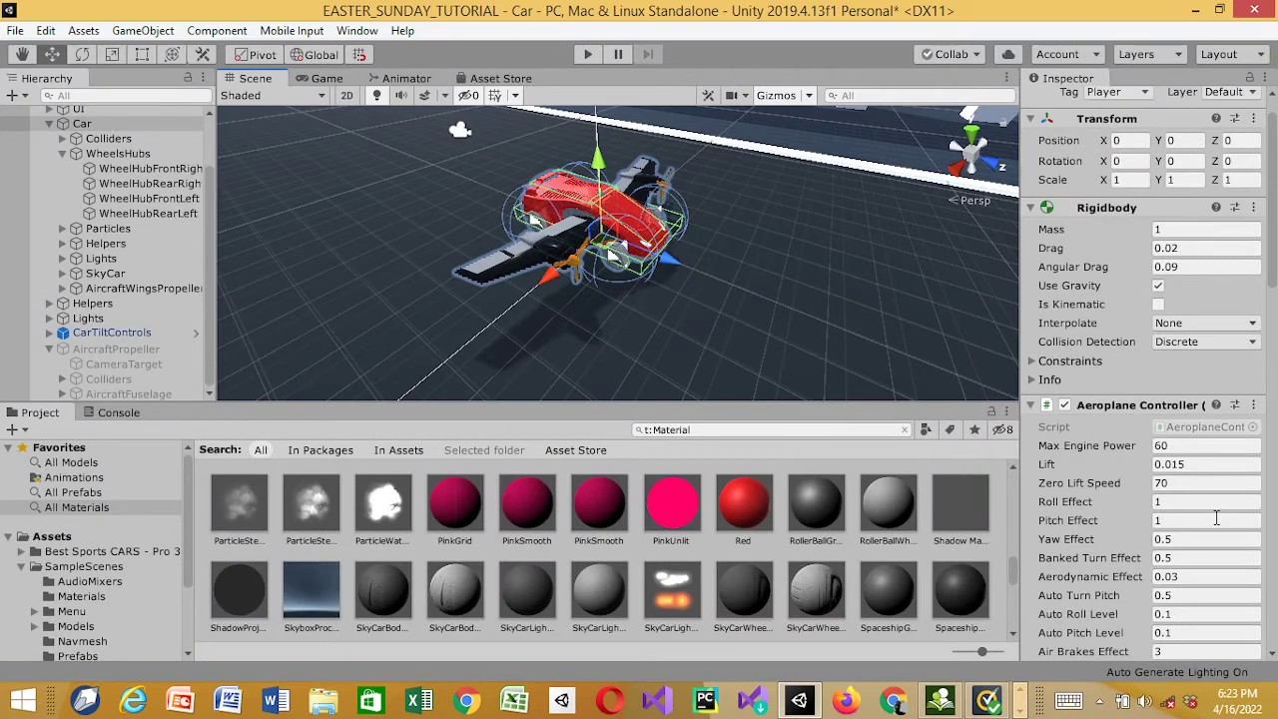
- Open the AircraftJet prefab from All Prefabs
{"action": "left_click", "coordinate": [109, 164]}
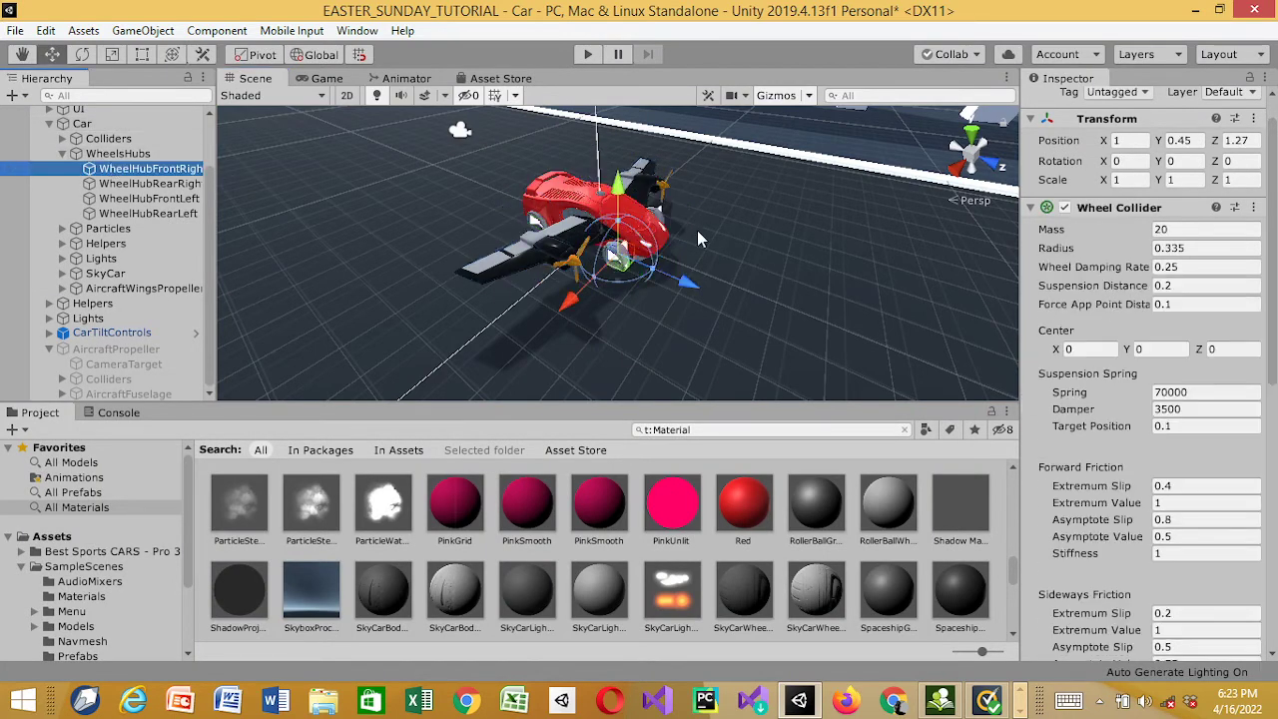
{"action": "left_click", "coordinate": [86, 491]}
{"action": "scroll", "coordinate": [399, 530], "scroll_direction": "up", "scroll_amount": 10}
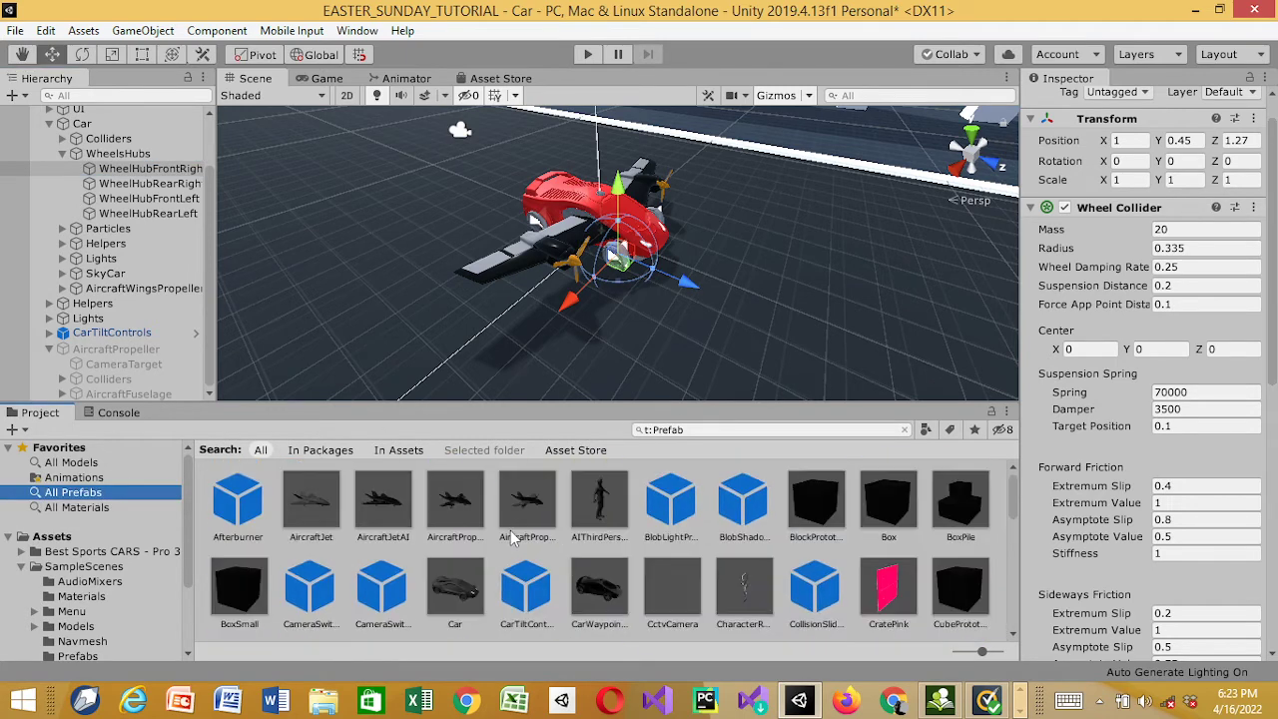
{"action": "double_click", "coordinate": [325, 504]}
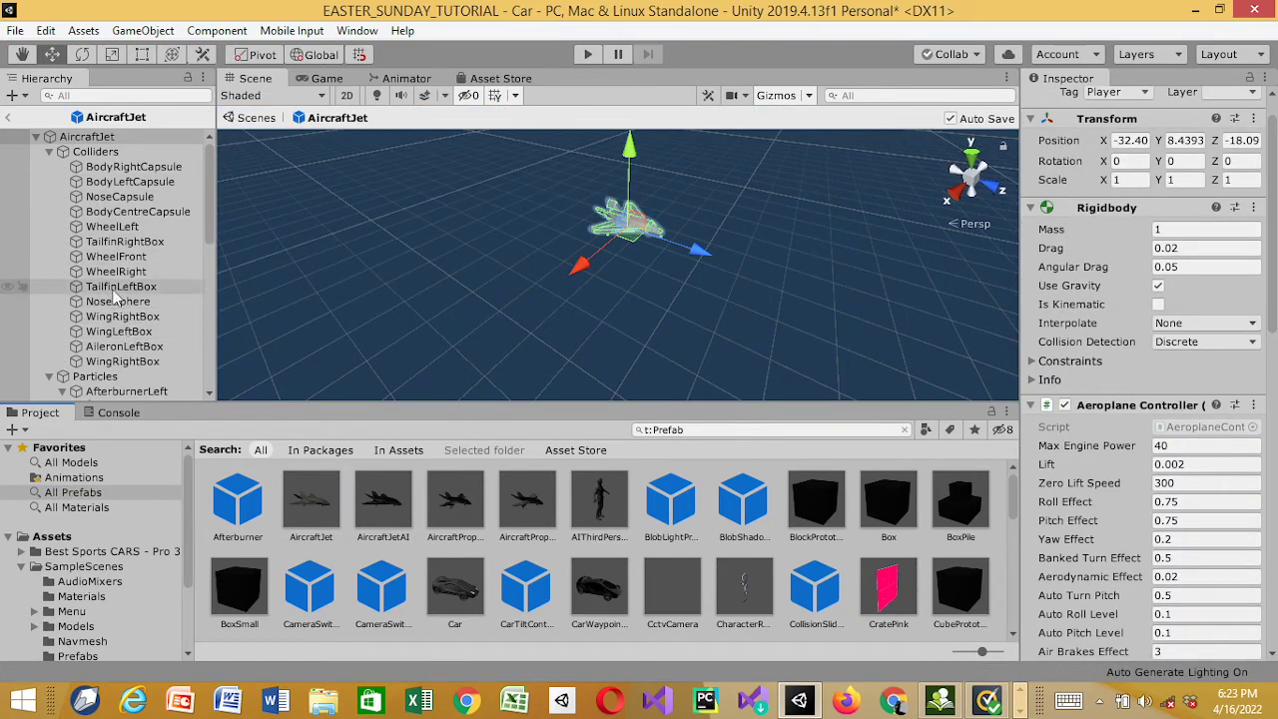
- Copy the jet's WheelFront Wheel Collider and return to the Car scene
{"action": "left_click", "coordinate": [115, 258]}
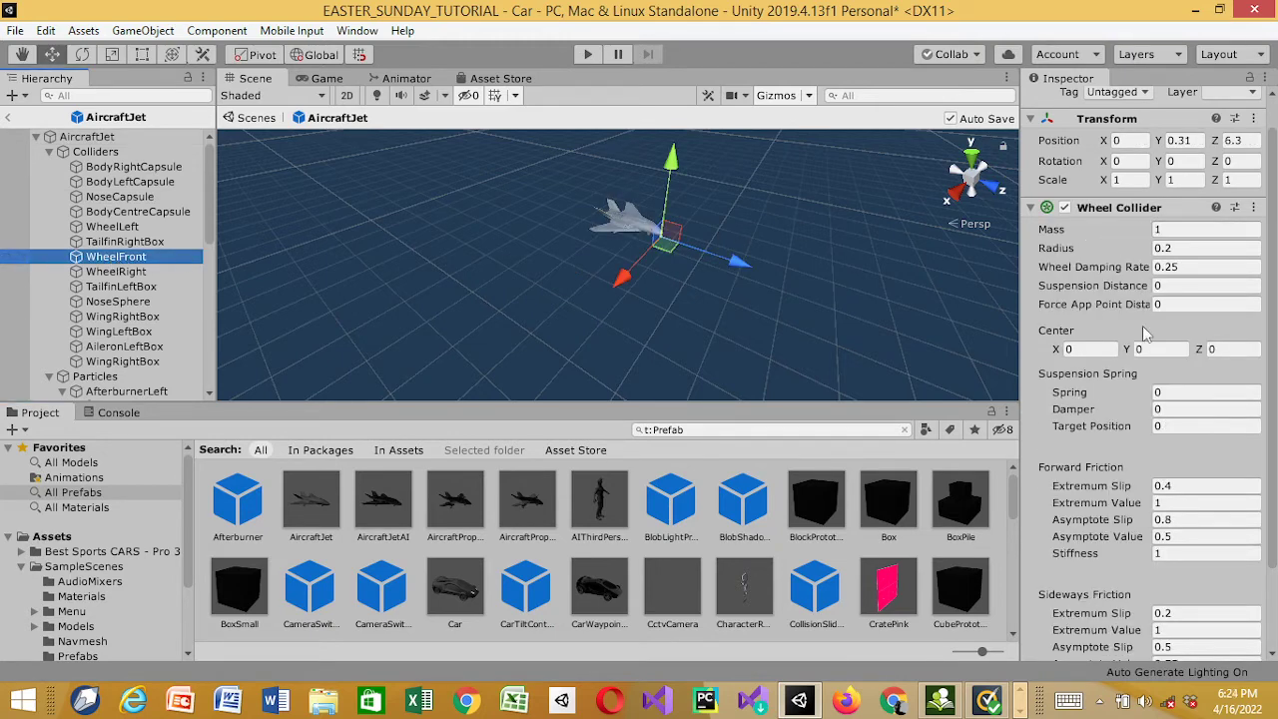
{"action": "left_click", "coordinate": [1253, 206]}
{"action": "left_click", "coordinate": [1188, 351]}
{"action": "left_click", "coordinate": [10, 117]}
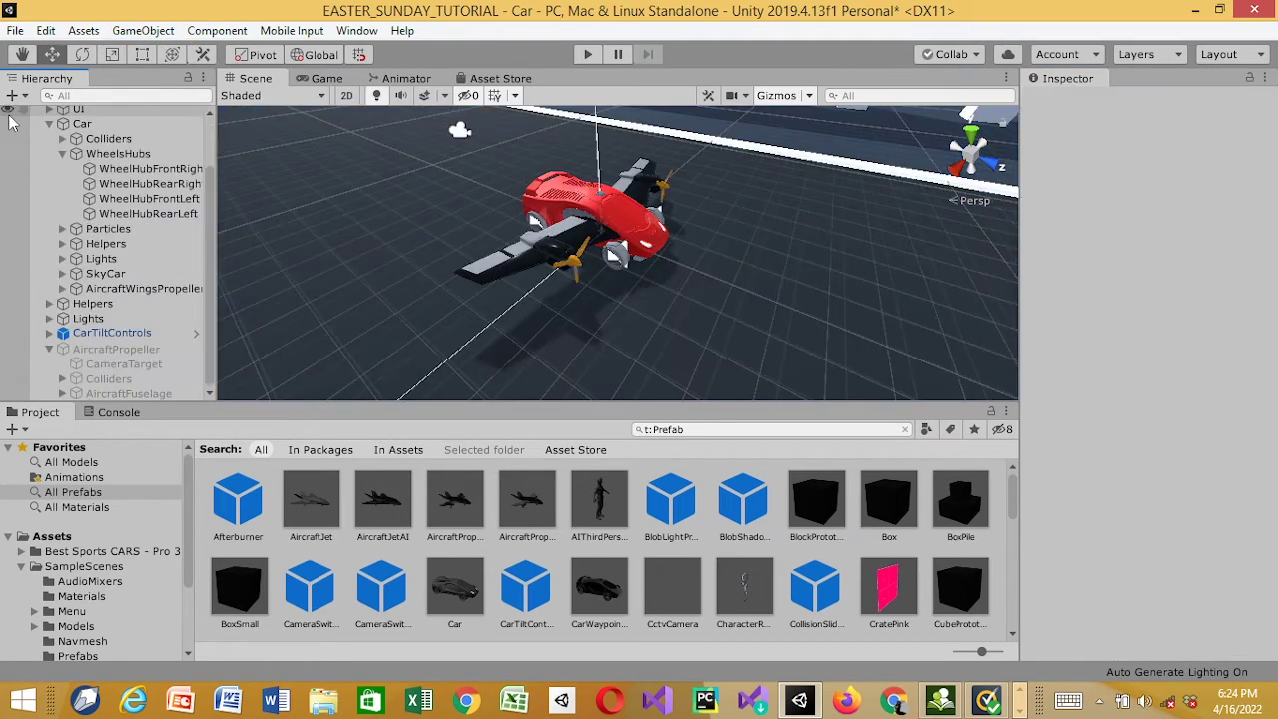
- Paste the jet's Wheel Collider values onto the front-right wheel hub and play-test
{"action": "left_click", "coordinate": [144, 169]}
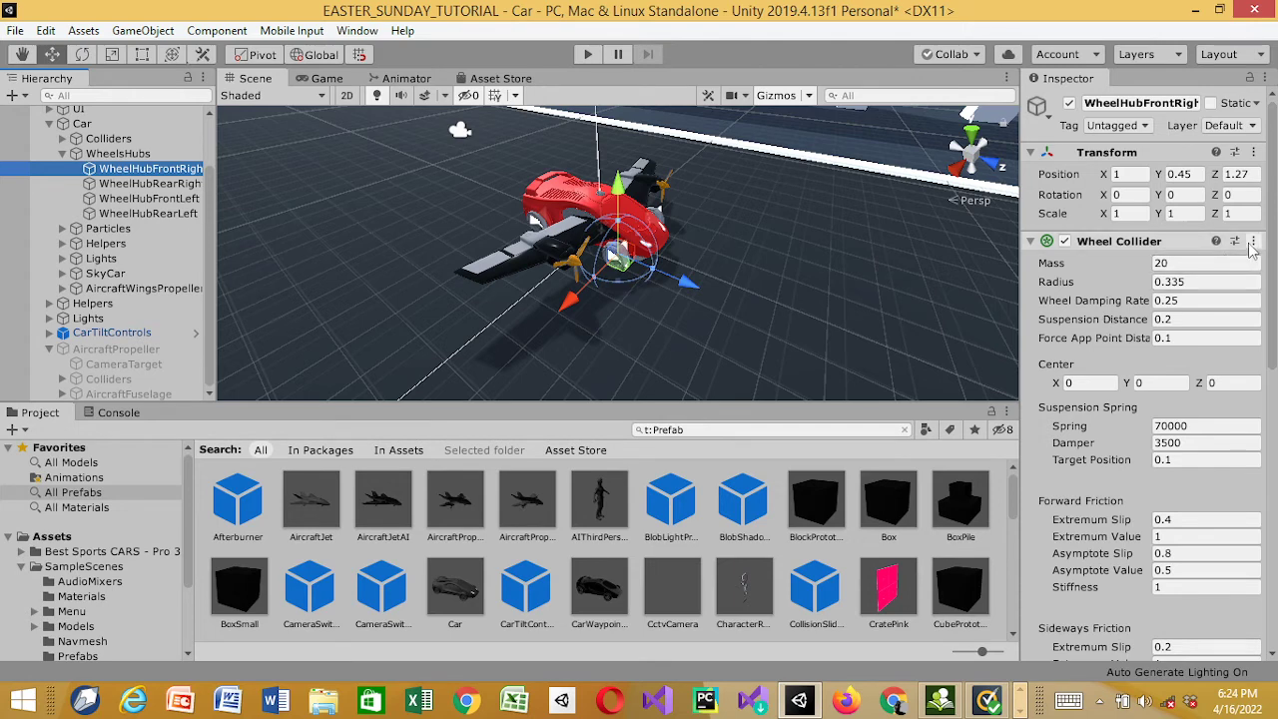
{"action": "left_click", "coordinate": [1253, 241]}
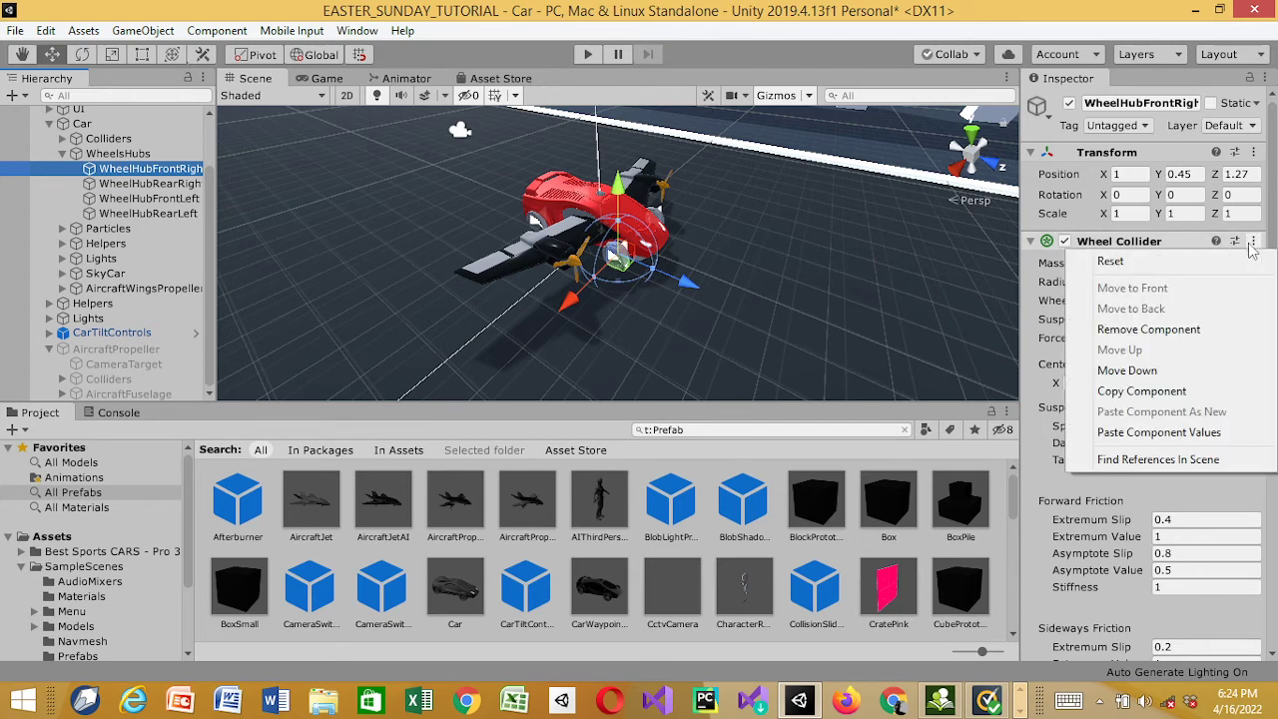
{"action": "left_click", "coordinate": [1156, 432]}
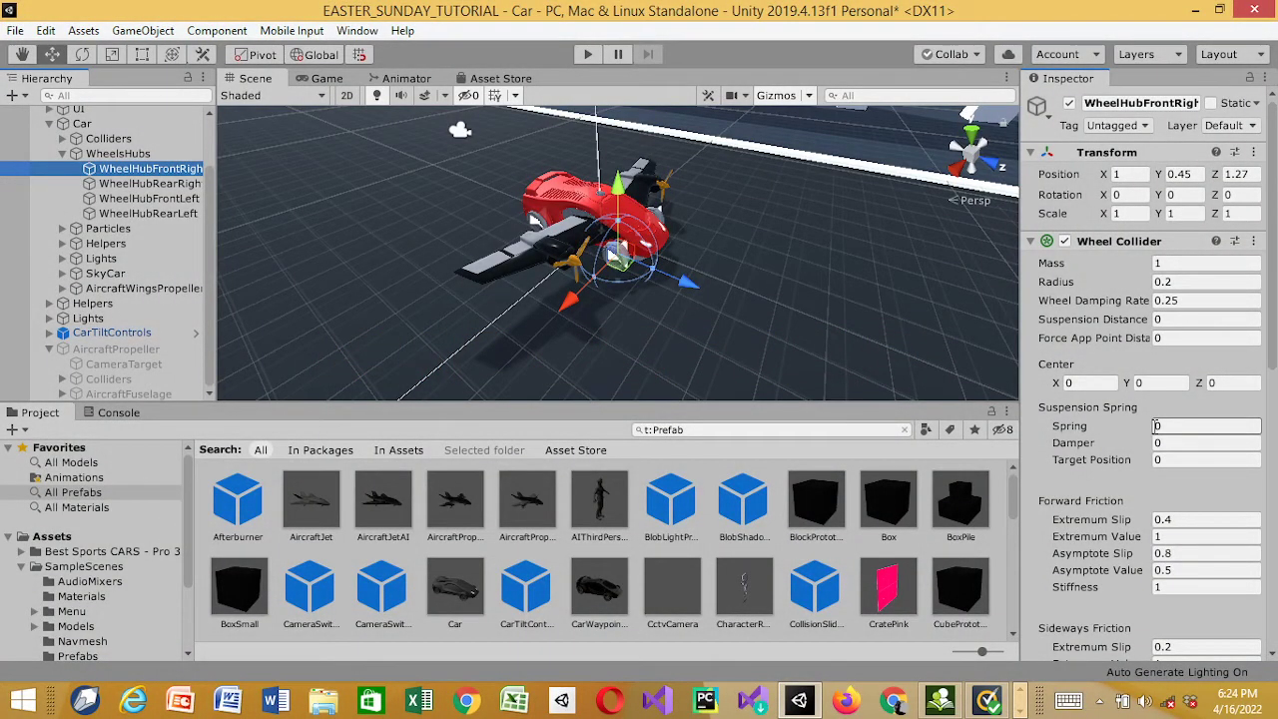
{"action": "left_click", "coordinate": [1018, 571]}
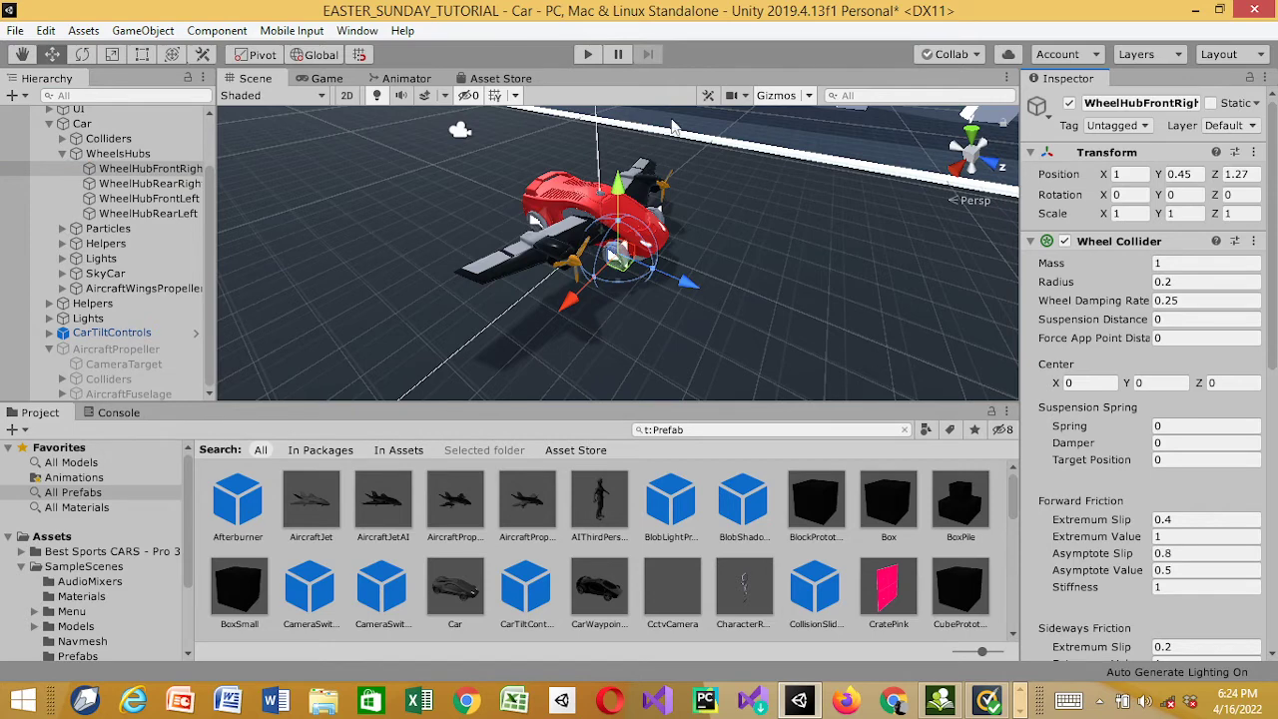
{"action": "left_click", "coordinate": [590, 54]}
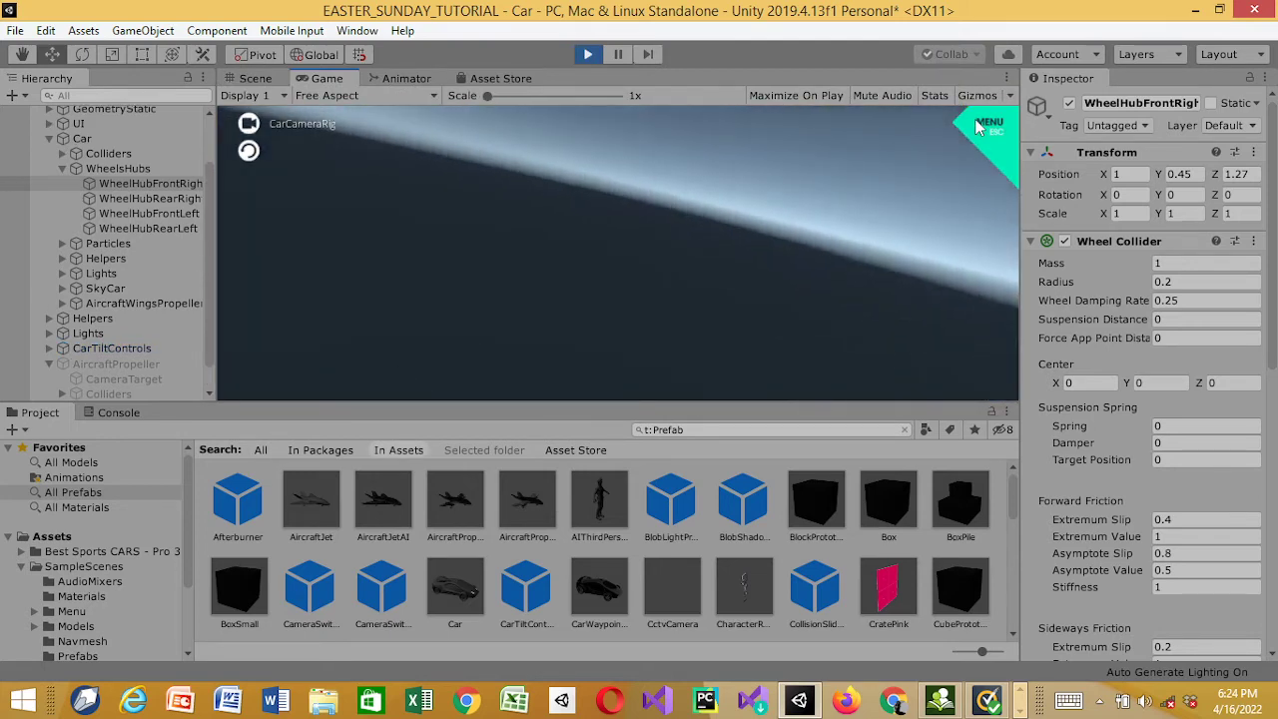
{"action": "key", "text": "ctrl+p"}
- Set the hub's Radius to 0.315 and Suspension Distance to 0.2, then play-test again
{"action": "left_click", "coordinate": [1179, 282]}
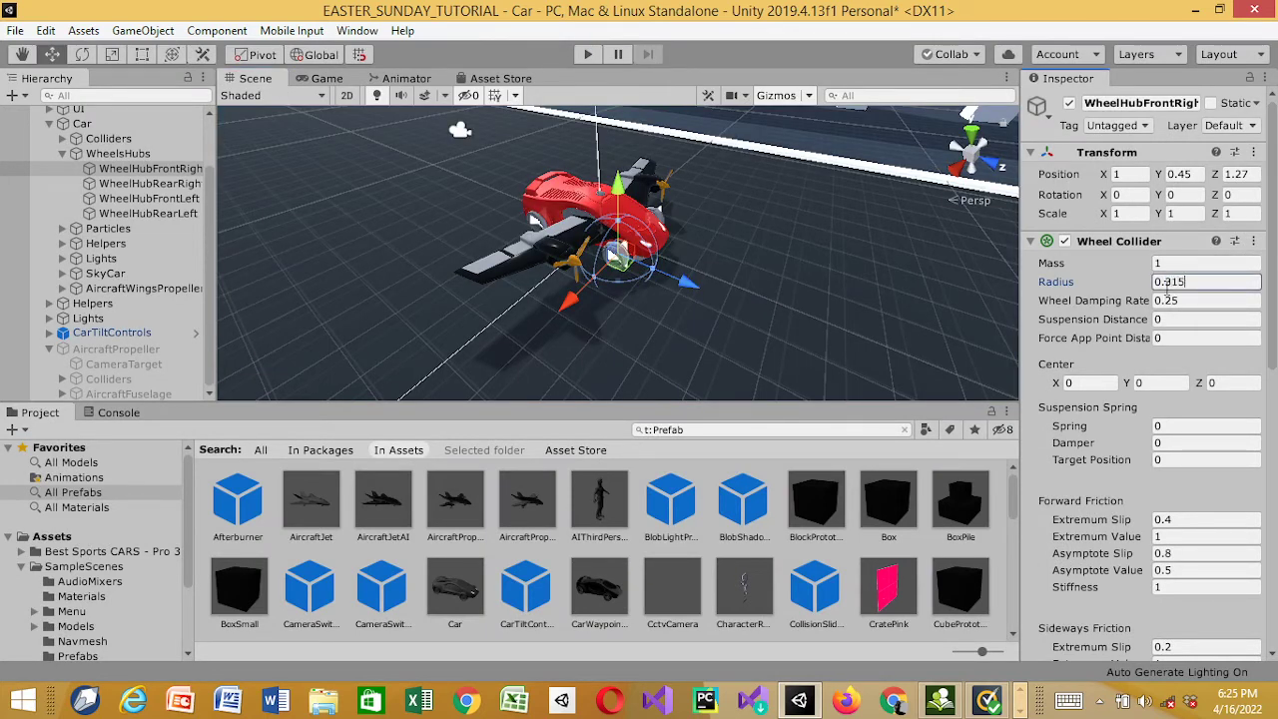
{"action": "left_click", "coordinate": [1180, 320]}
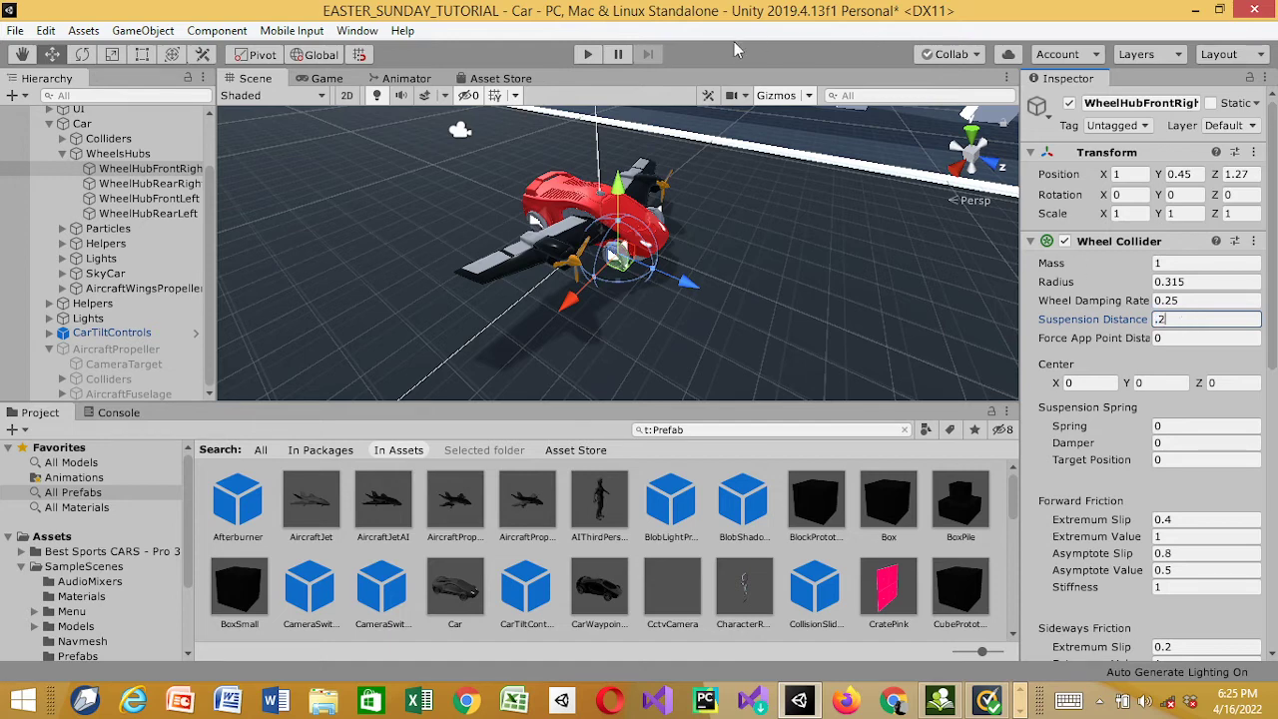
{"action": "left_click", "coordinate": [589, 58]}
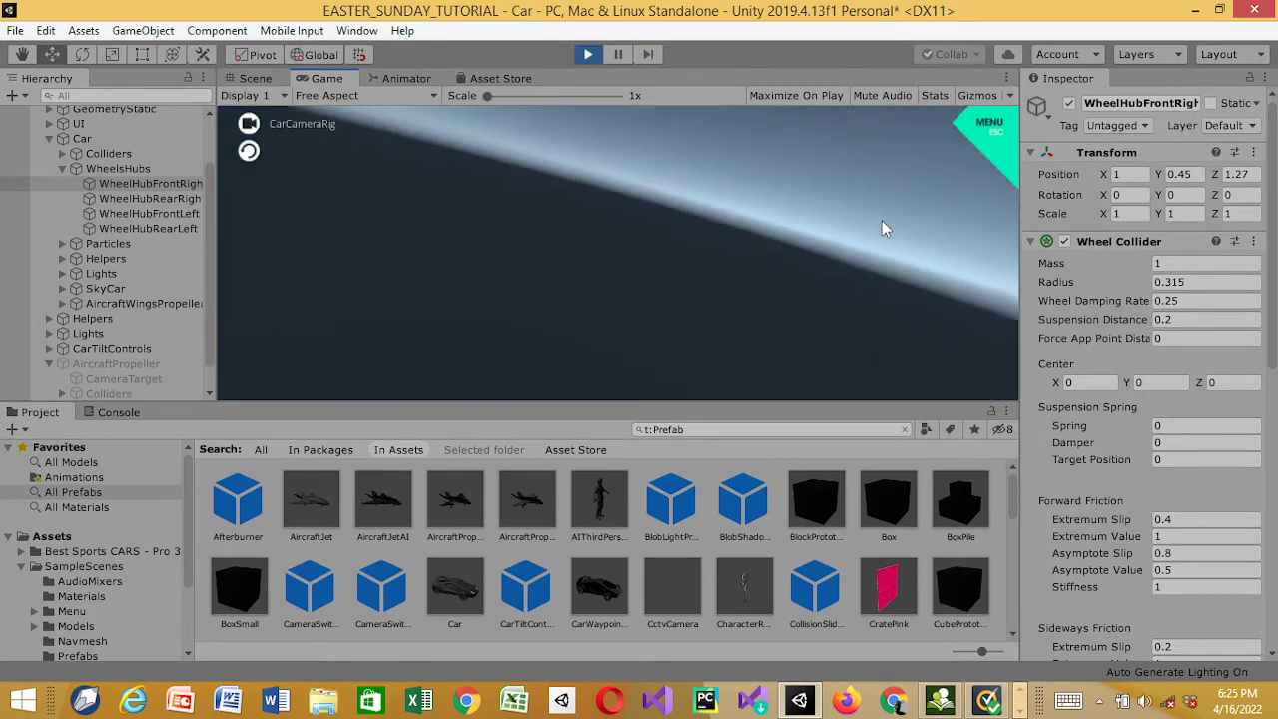
{"action": "key", "text": "ctrl+p"}
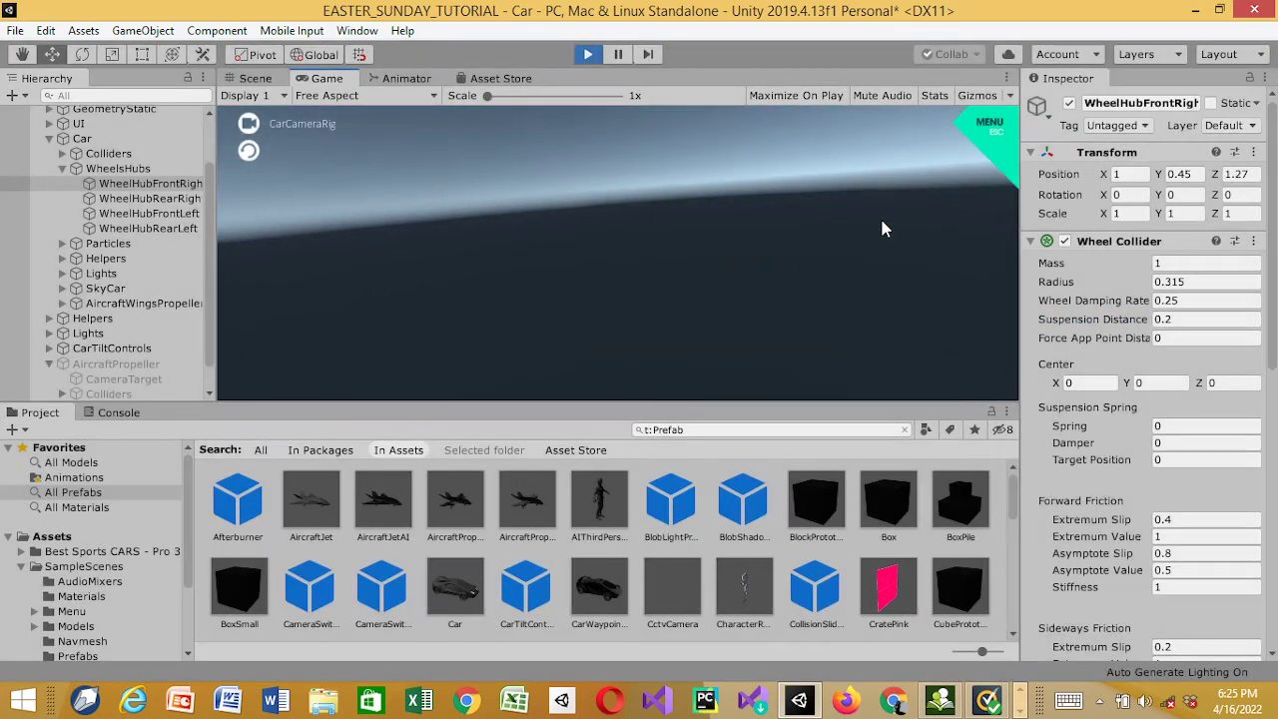
{"action": "scroll", "coordinate": [47, 179], "scroll_direction": "down", "scroll_amount": 1}
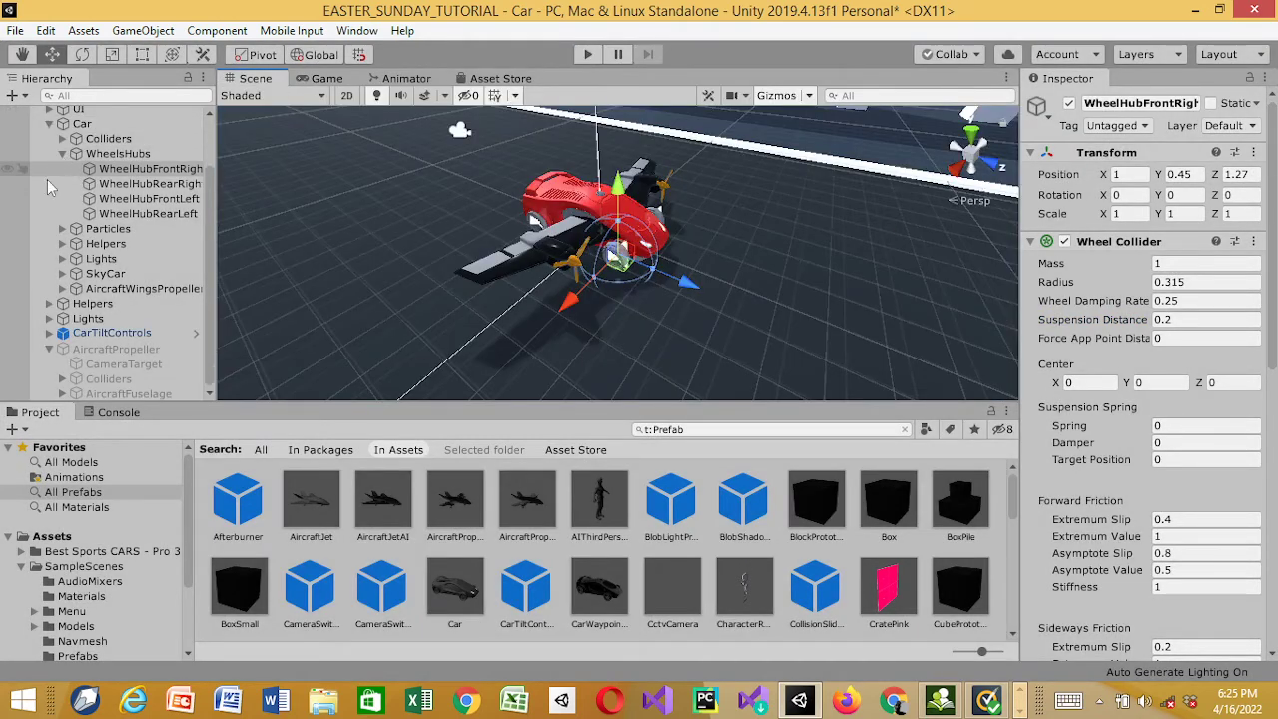
- Copy the Wheel Collider component from WheelHubFrontRight
{"action": "left_click", "coordinate": [108, 138]}
{"action": "left_click", "coordinate": [90, 124]}
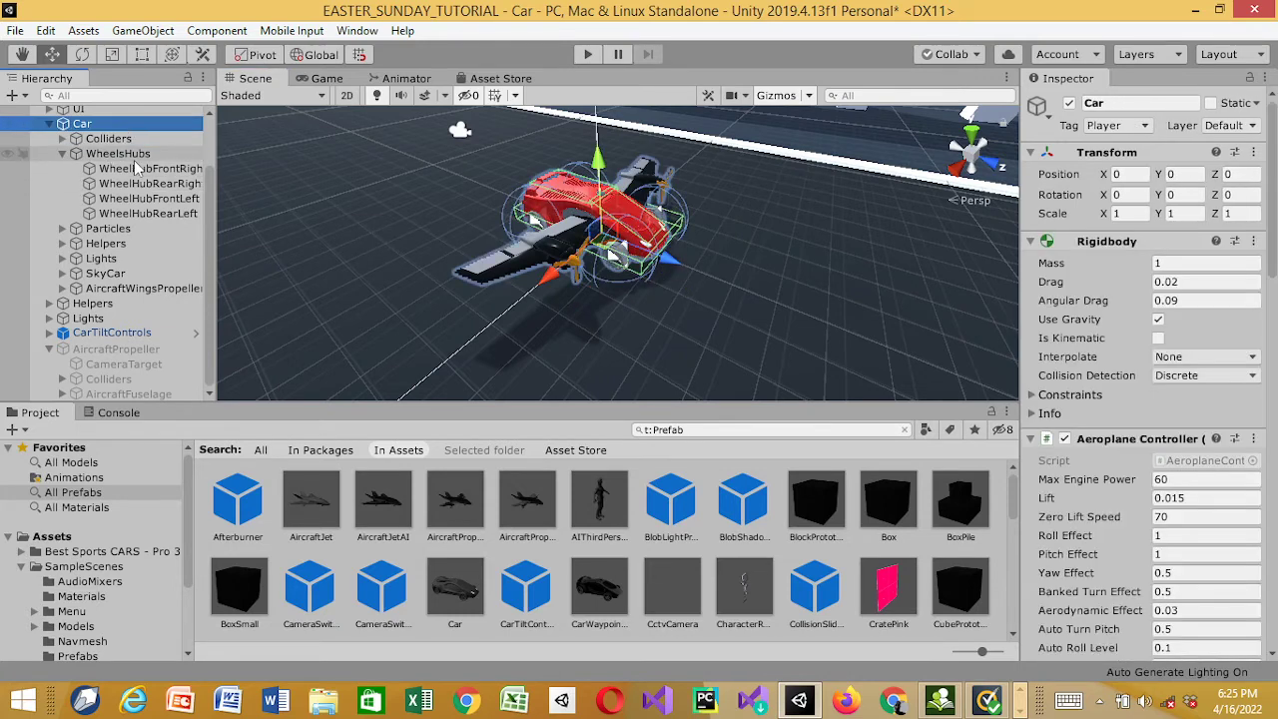
{"action": "left_click", "coordinate": [120, 153]}
{"action": "left_click", "coordinate": [139, 169]}
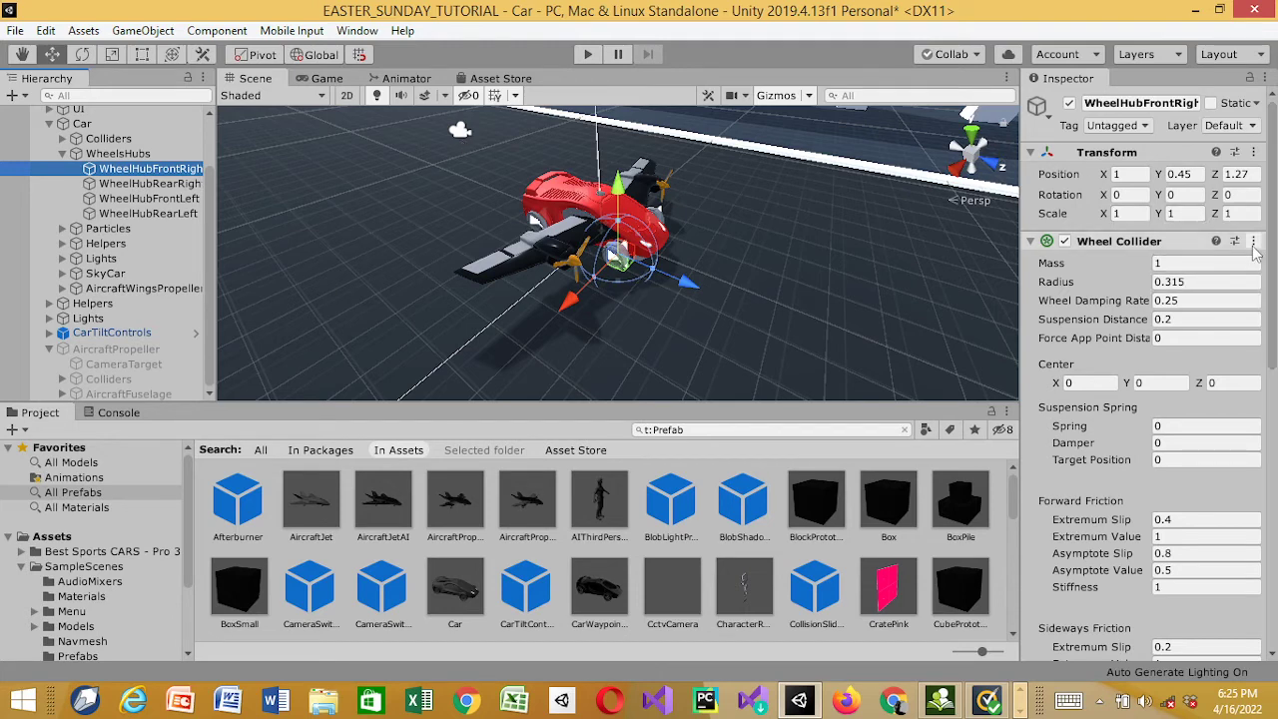
{"action": "key", "text": "Left"}
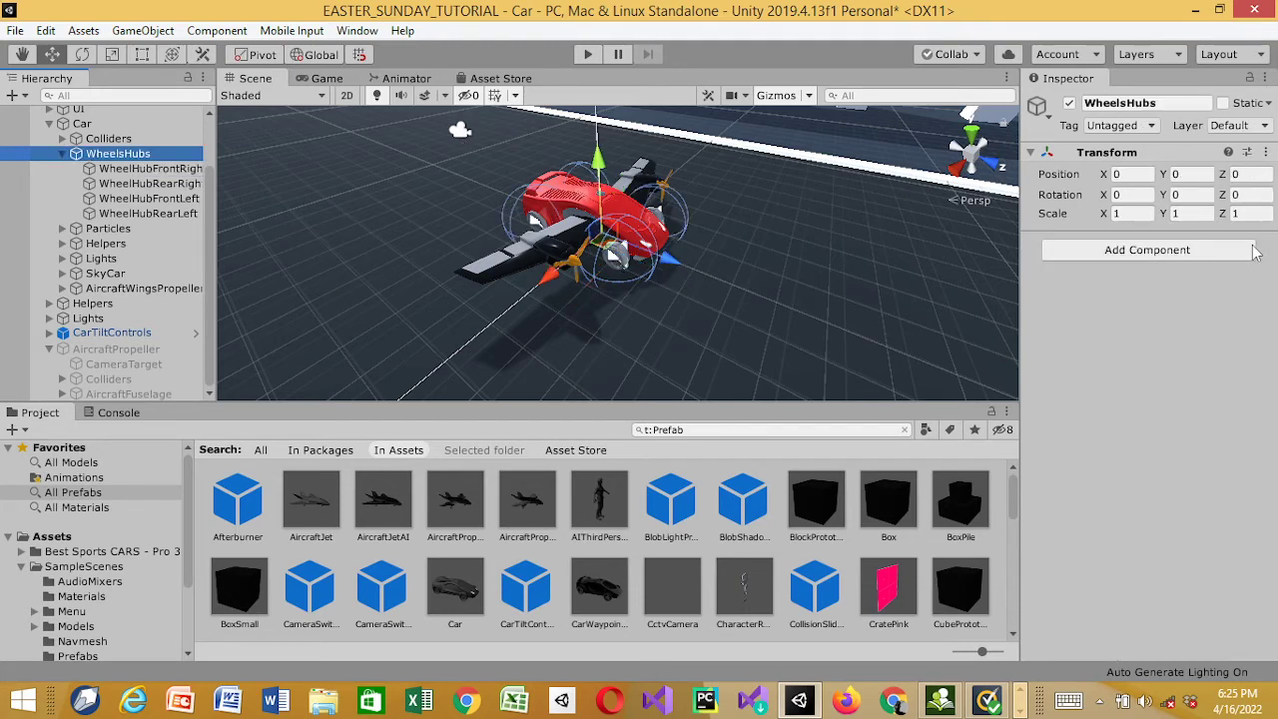
{"action": "key", "text": "Left"}
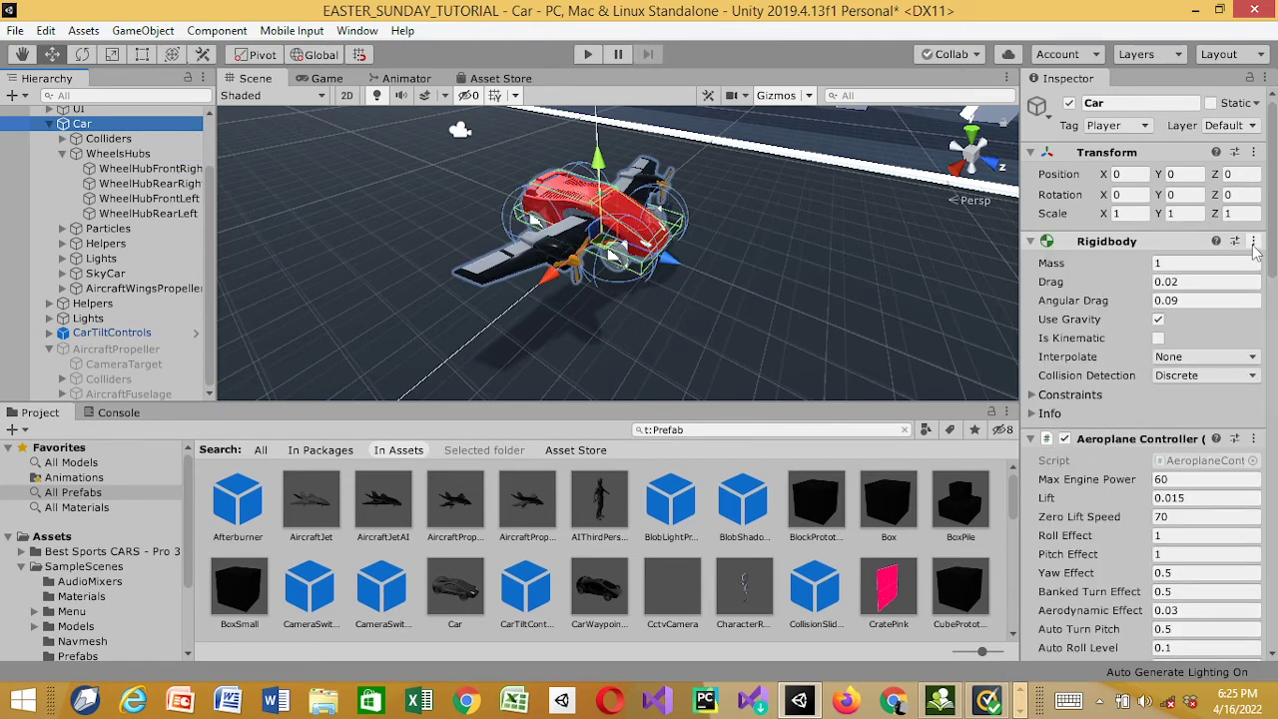
{"action": "key", "text": "Down"}
{"action": "key", "text": "Down"}
{"action": "key", "text": "Down"}
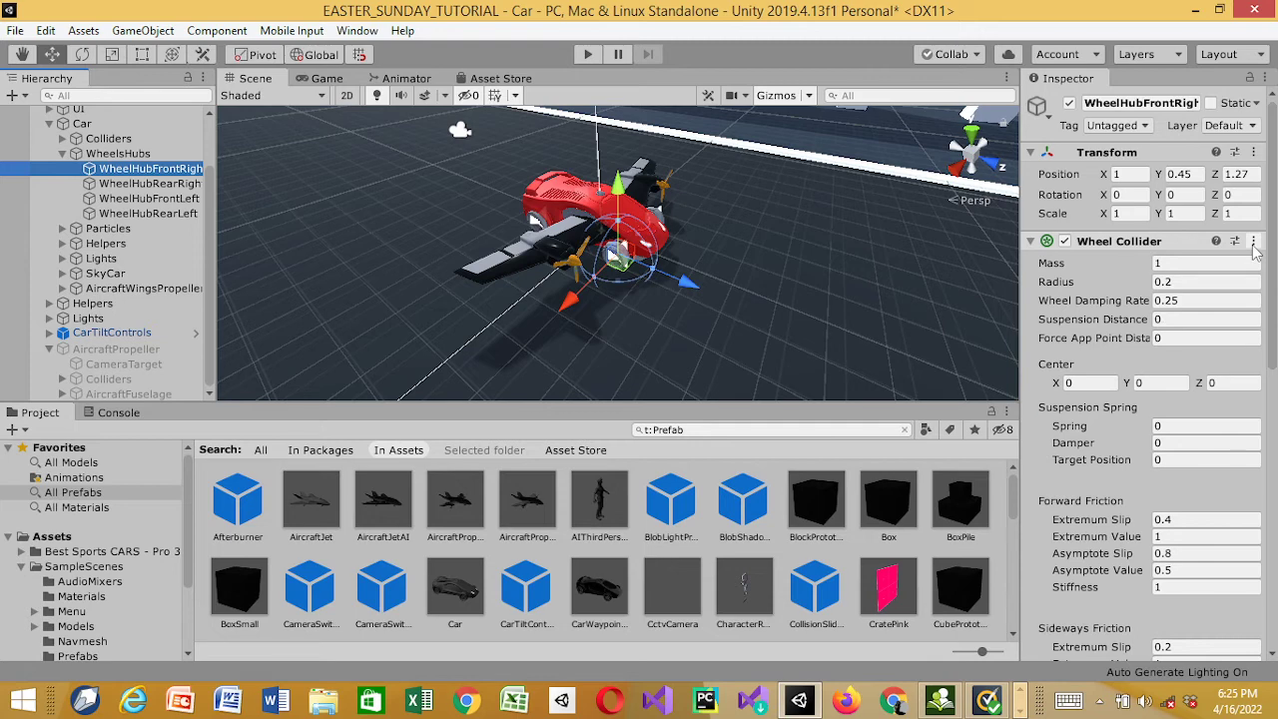
{"action": "left_click", "coordinate": [1253, 242]}
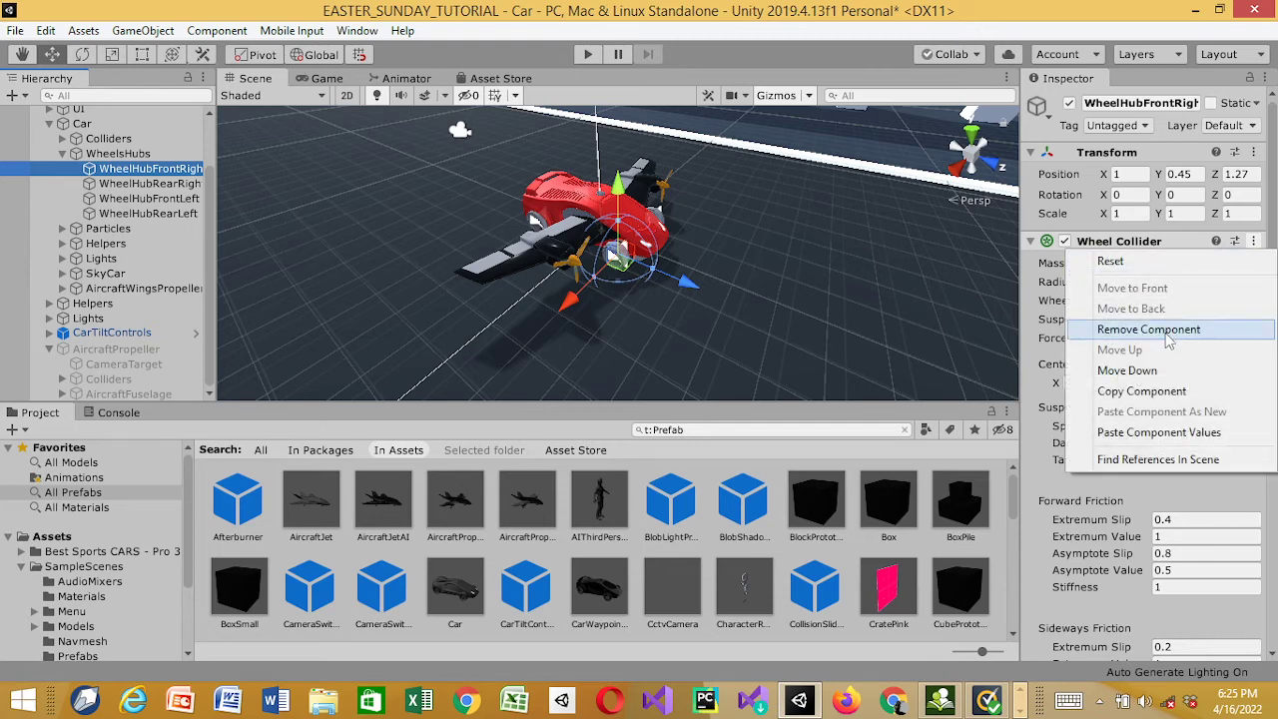
{"action": "left_click", "coordinate": [1158, 399]}
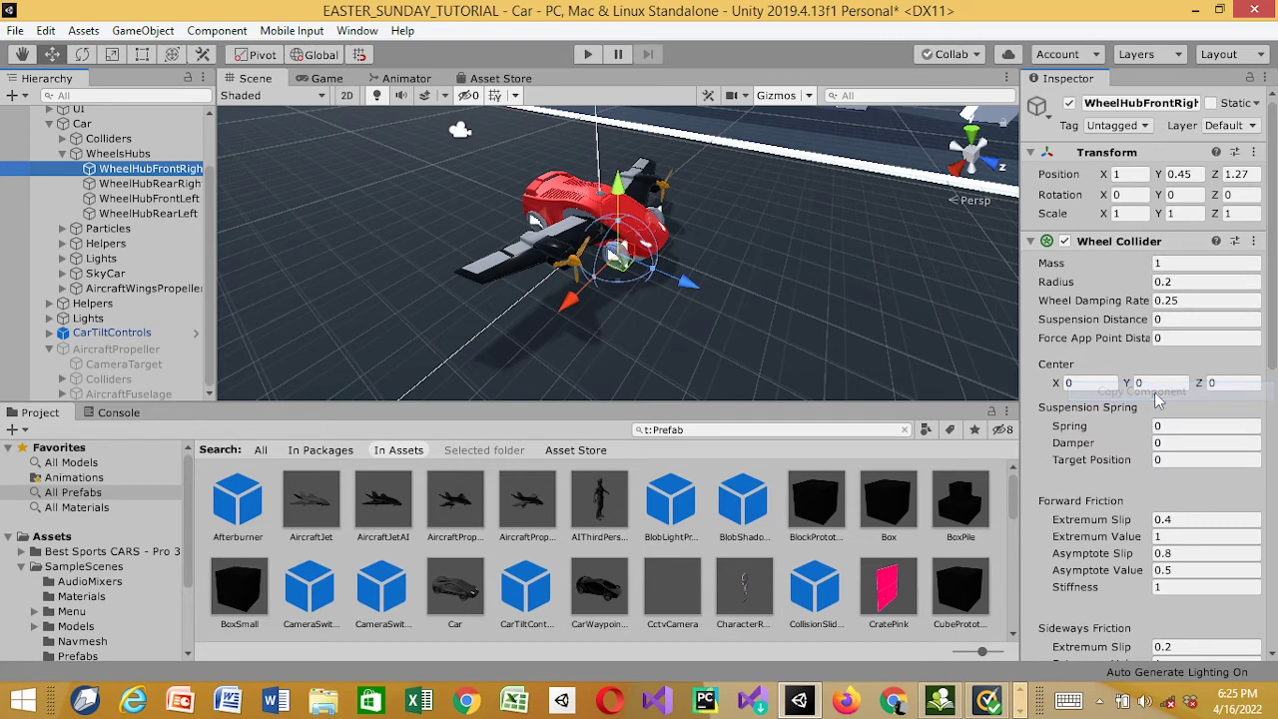
- Paste the collider values onto all four wheel hubs and start play mode
{"action": "double_click", "coordinate": [120, 172]}
{"action": "key", "text": "shift+Down"}
{"action": "key", "text": "shift+Down"}
{"action": "key", "text": "shift+Down"}
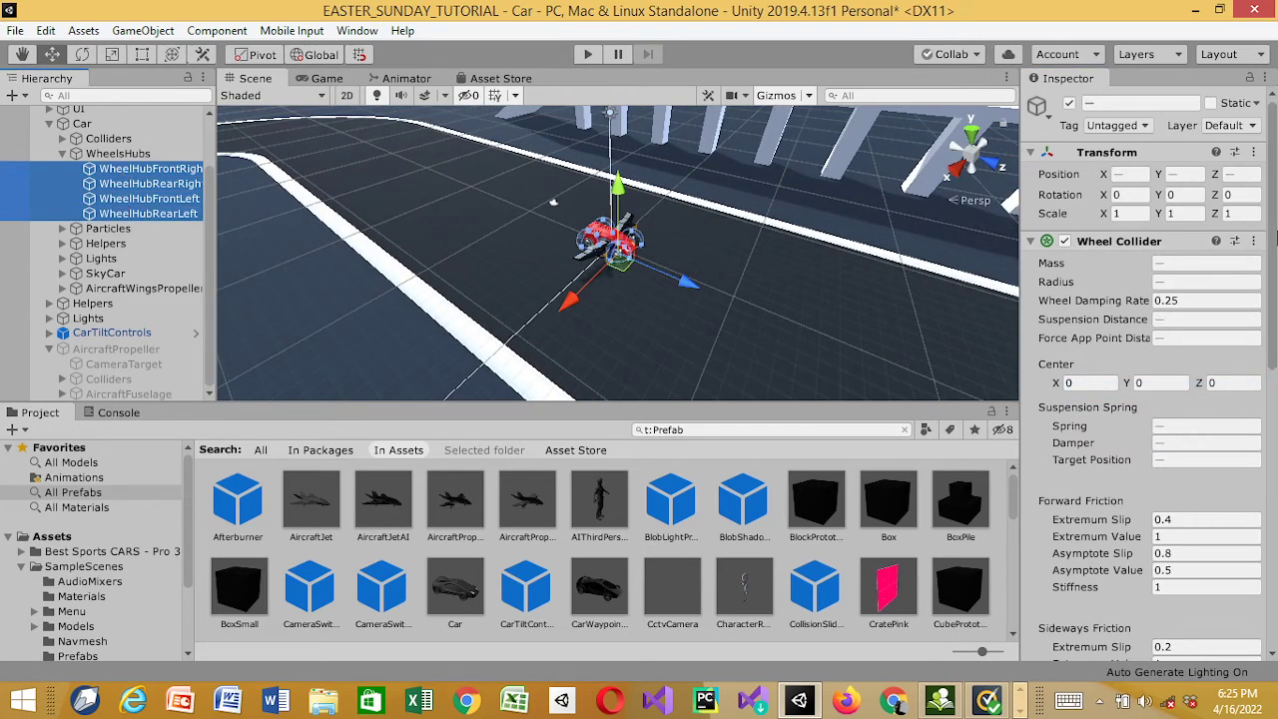
{"action": "left_click", "coordinate": [1254, 241]}
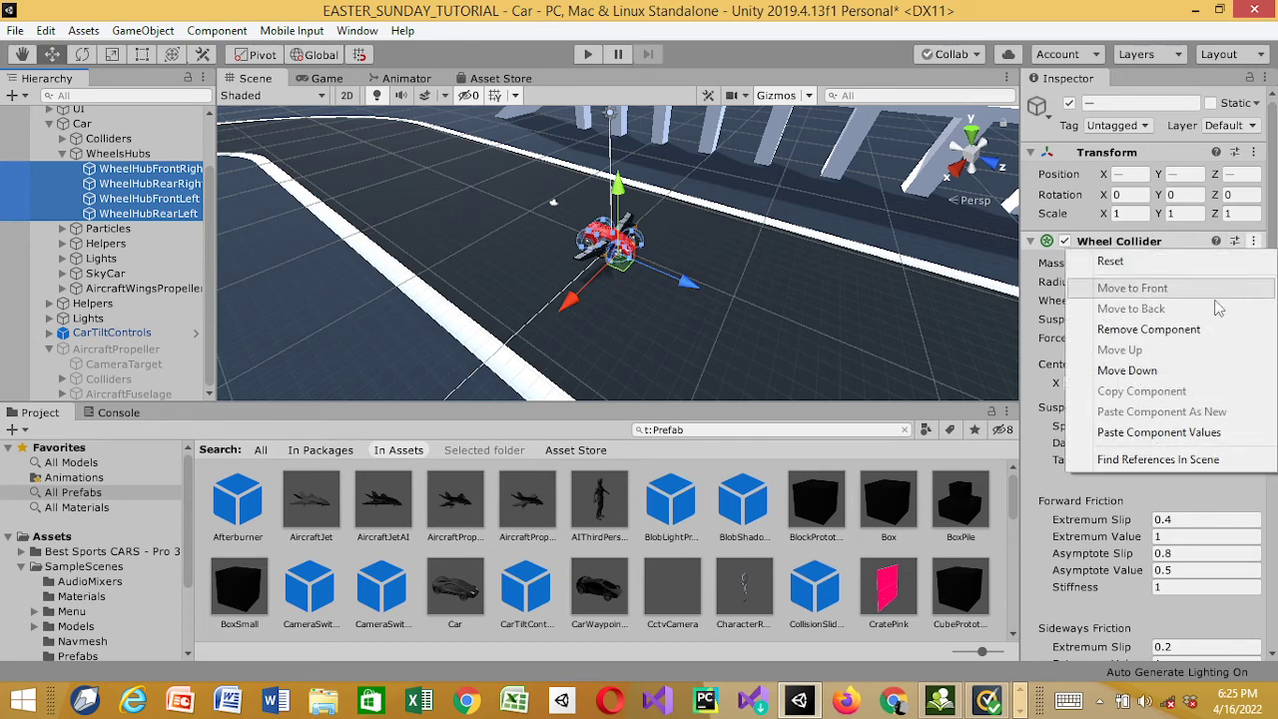
{"action": "left_click", "coordinate": [1157, 433]}
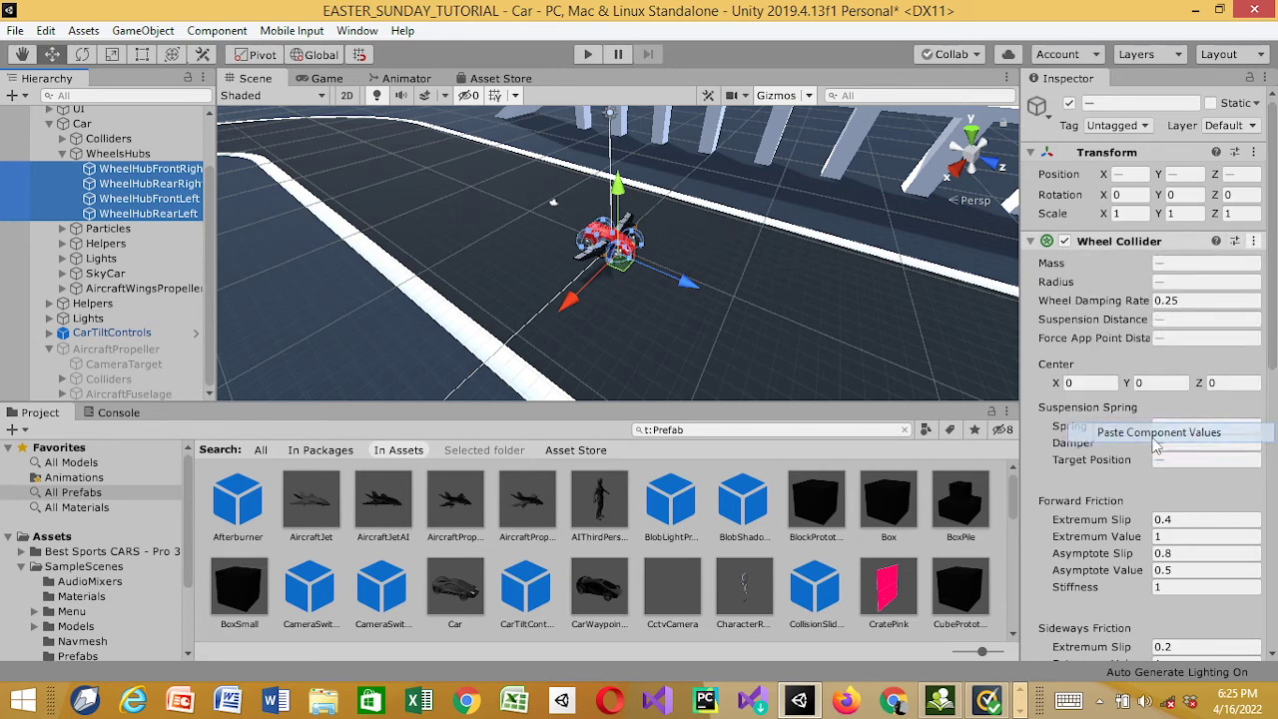
{"action": "left_click", "coordinate": [588, 53]}
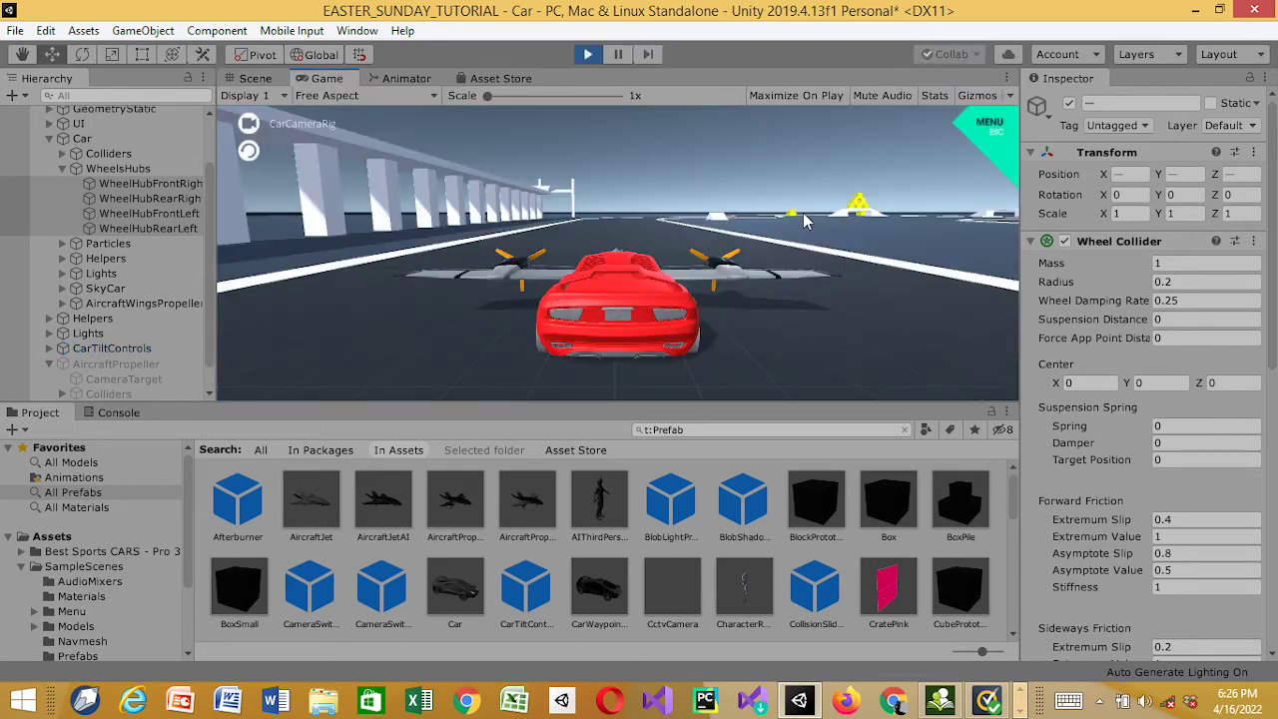
{"action": "key", "text": "w"}
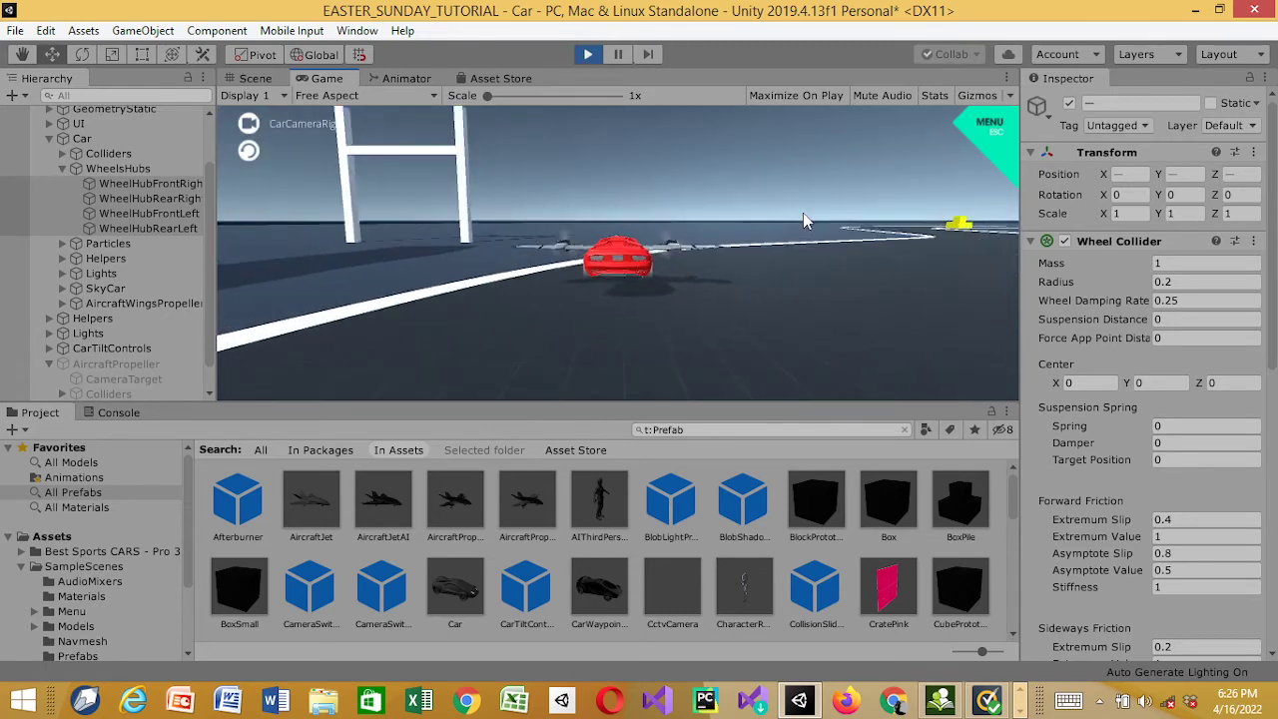
{"action": "key", "text": "a"}
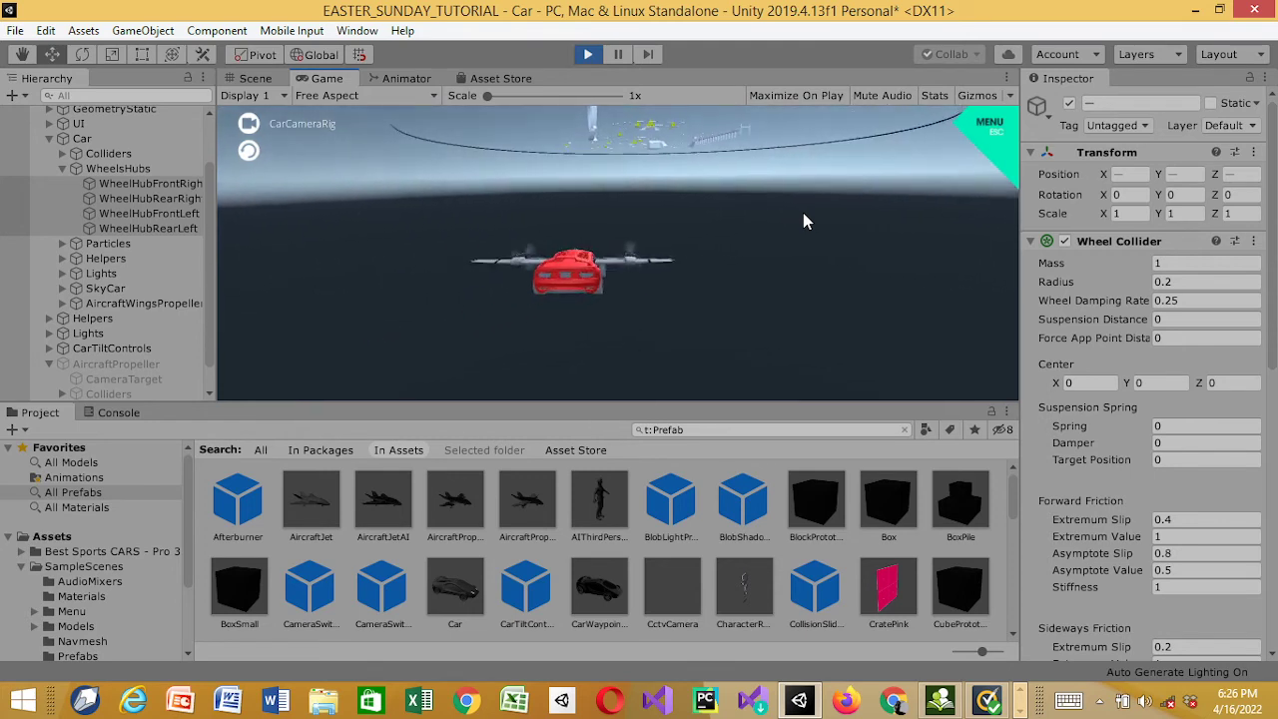
{"action": "key", "text": "a"}
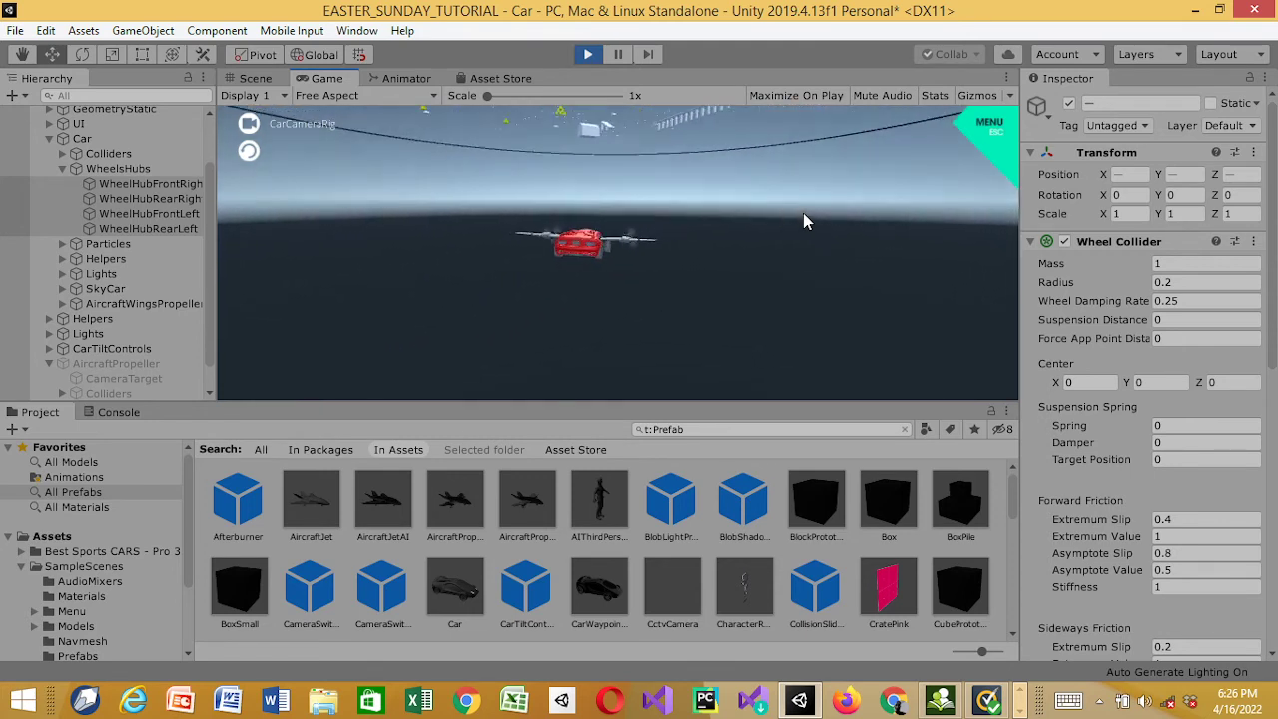
{"action": "key", "text": "ctrl+p"}
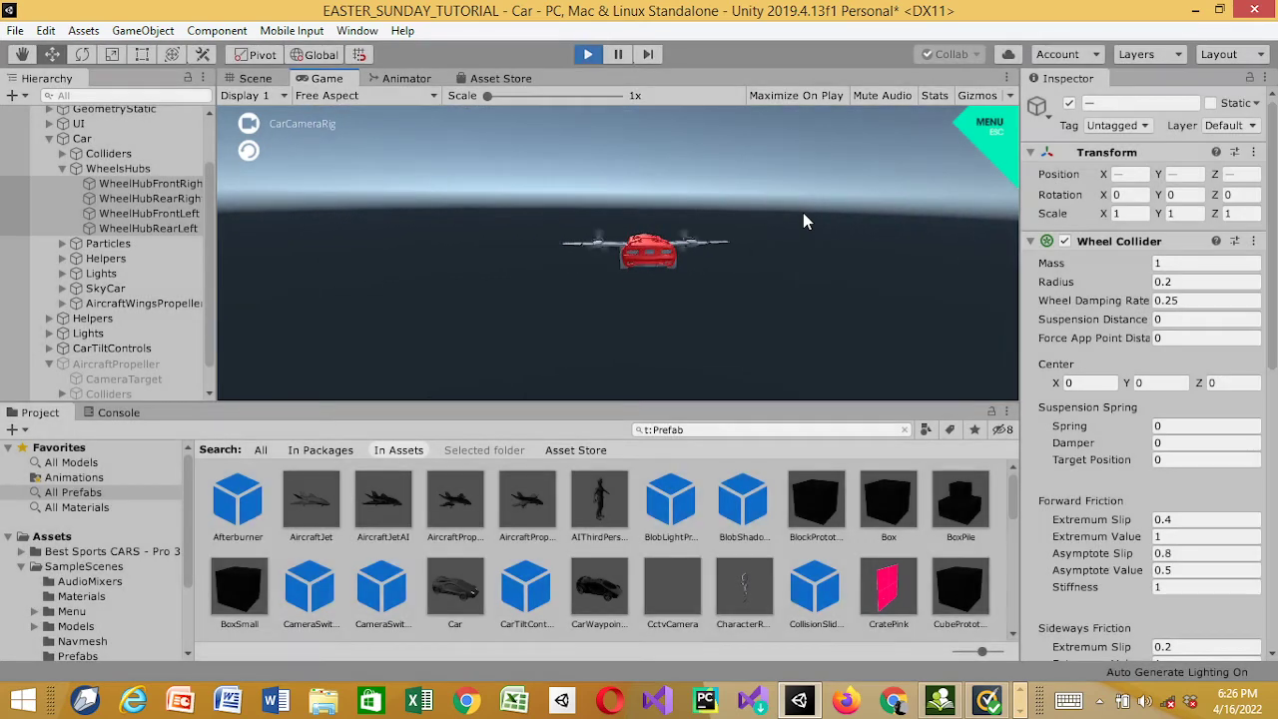
- Set the four WheelHubs' Wheel Collider Suspension Distance to 0.2 and run the game again
{"action": "left_click", "coordinate": [1161, 318]}
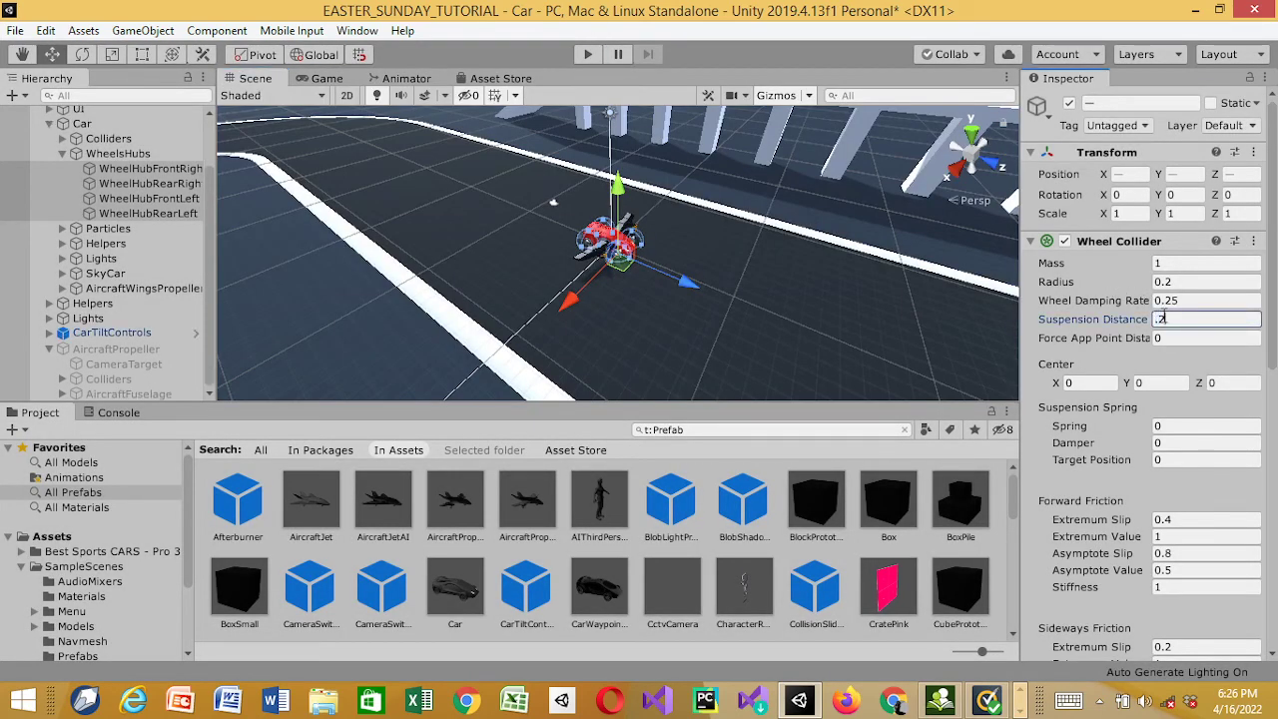
{"action": "left_click", "coordinate": [589, 57]}
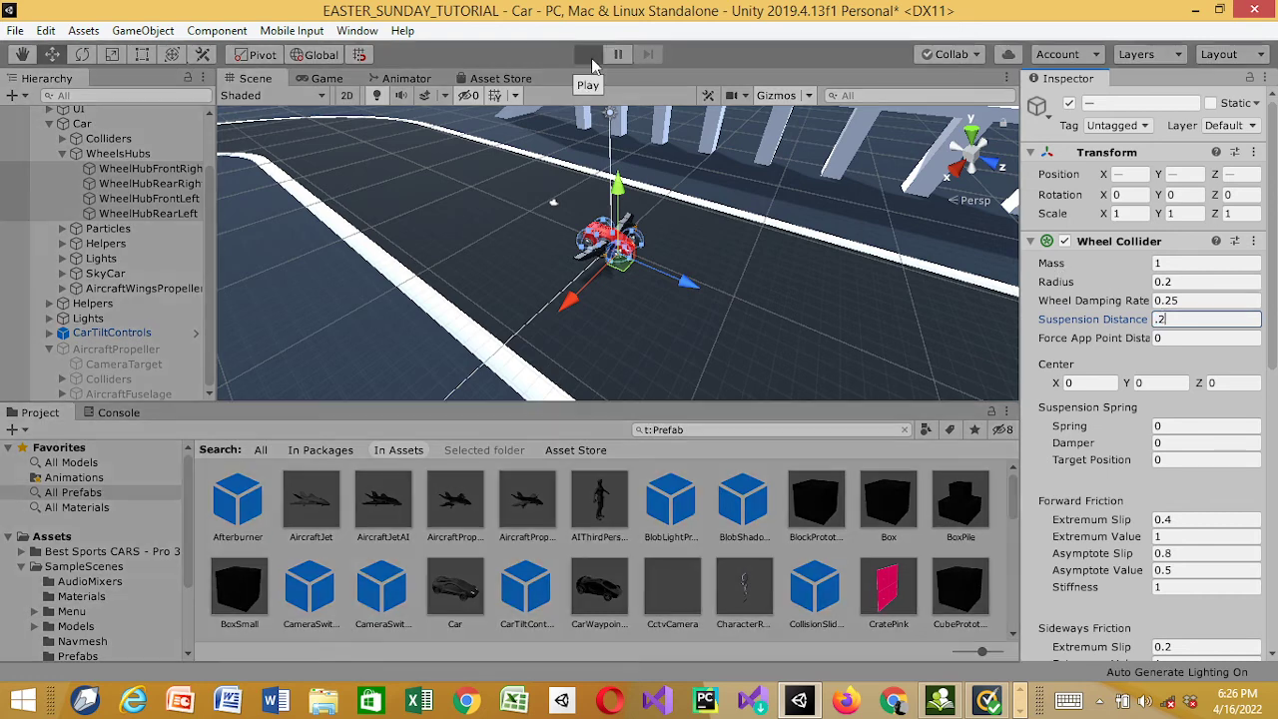